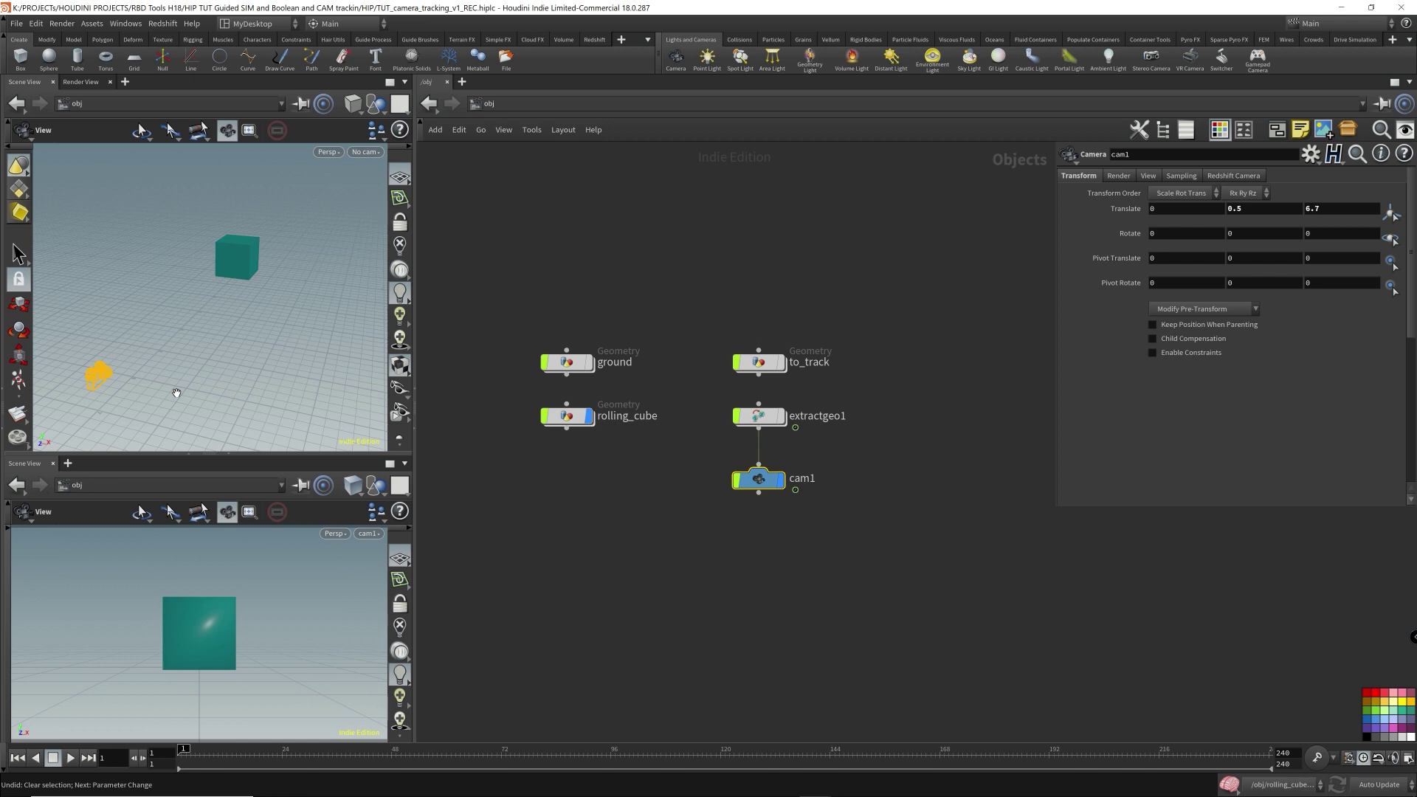
Inspect the source and destination nulls in to_track and the geometry paths of the extractgeo1 node.
left_click_drag(656, 522, 855, 456)
mouse_move(770, 364)
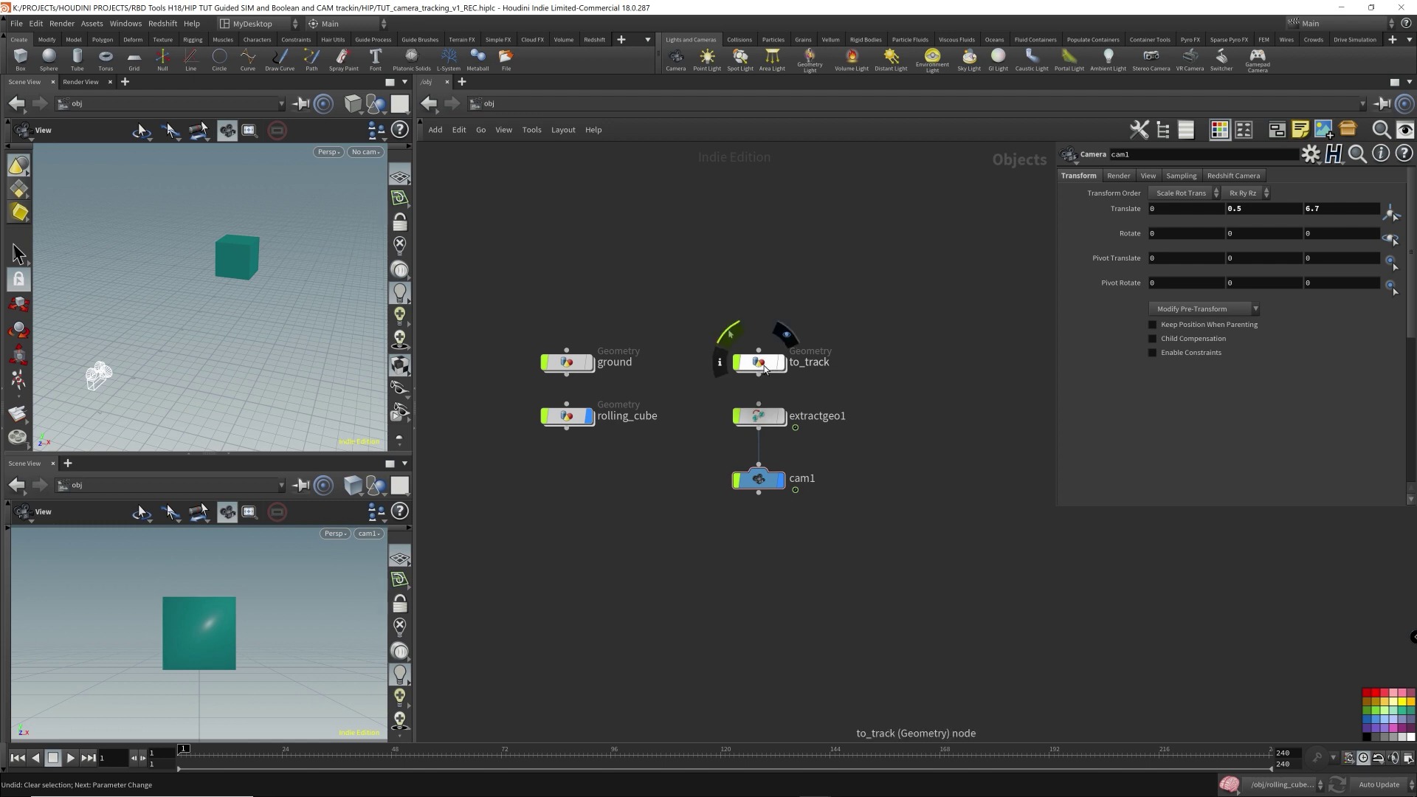
double_click(765, 365)
left_click(850, 436)
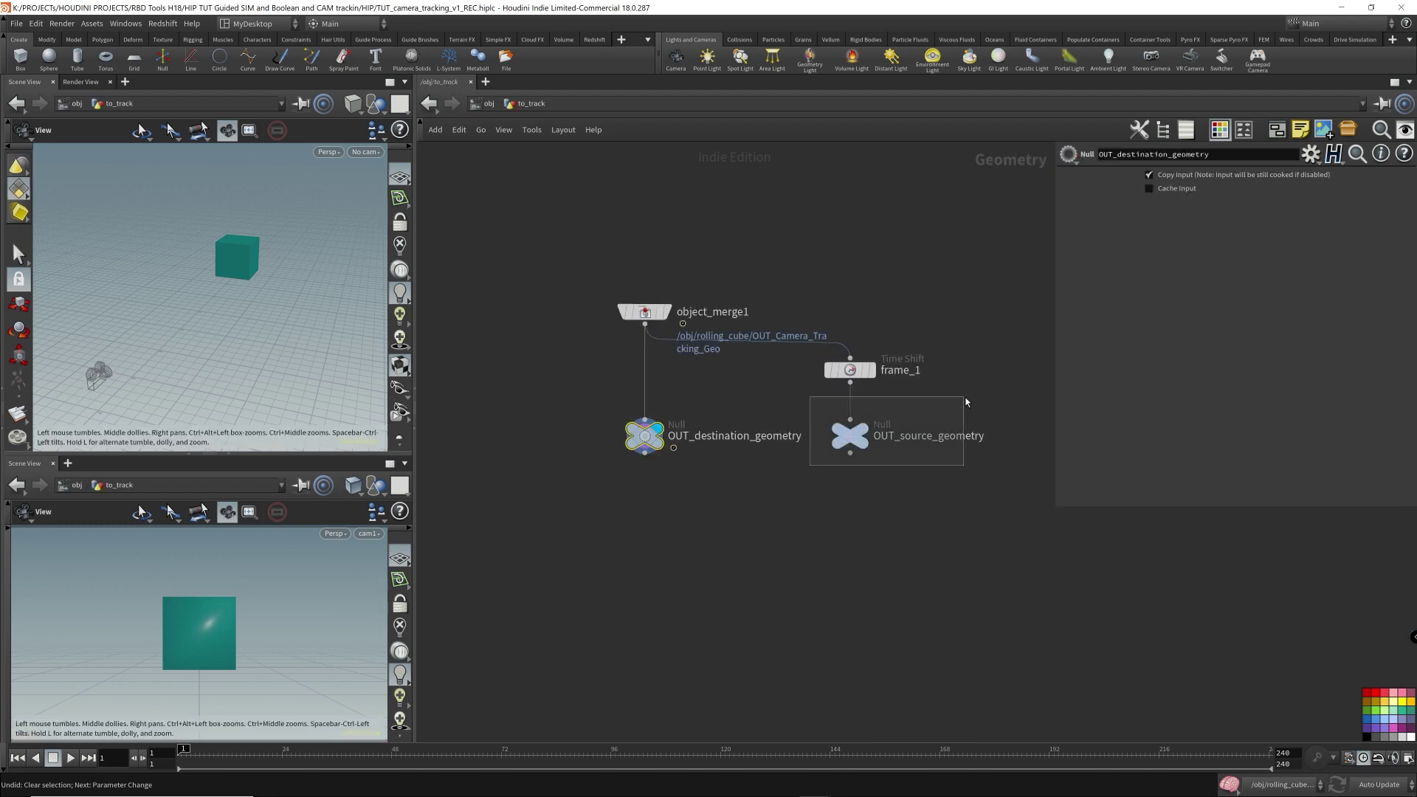
left_click(491, 104)
left_click_drag(705, 404, 856, 450)
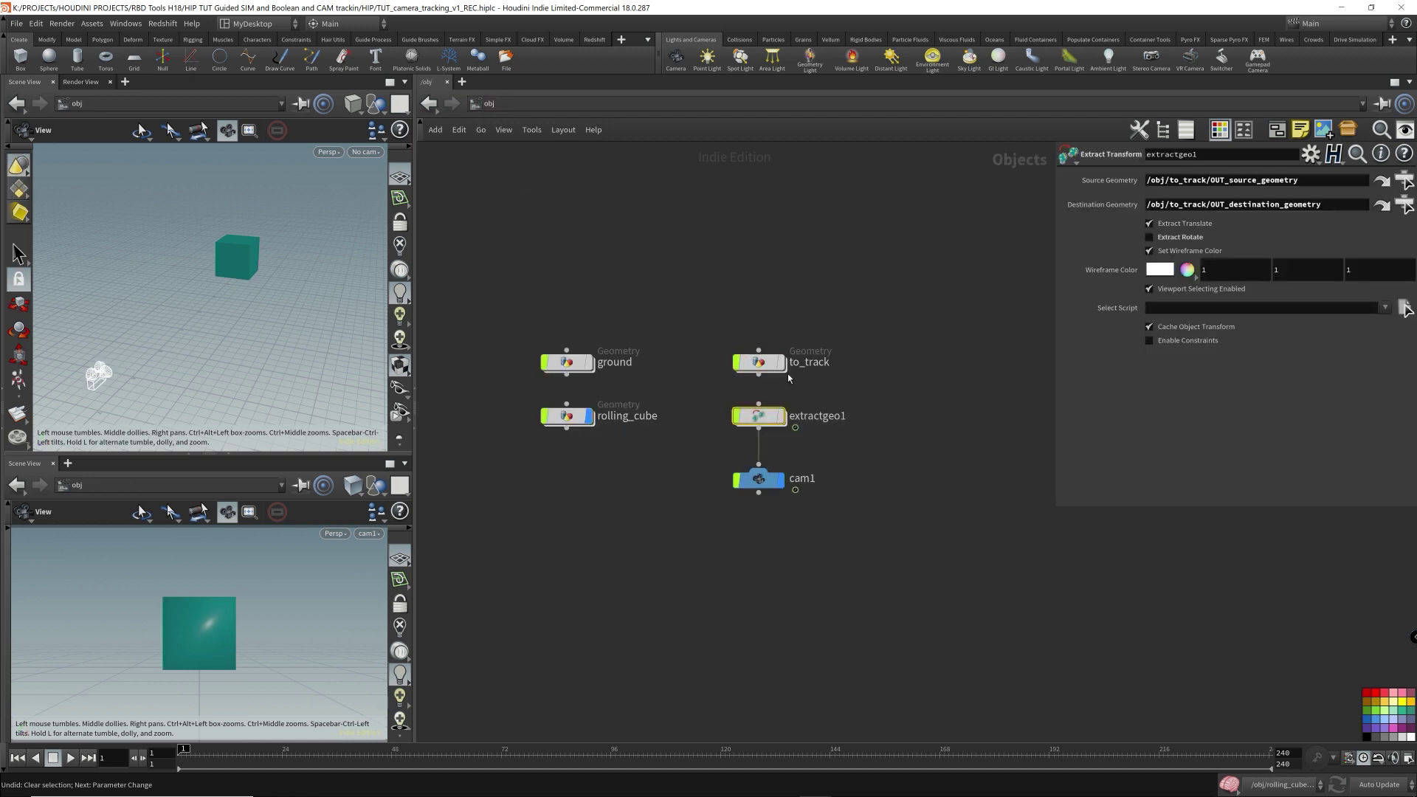
Reopen the to_track network and move object_merge1 upward to make room above OUT_destination_geometry.
double_click(759, 362)
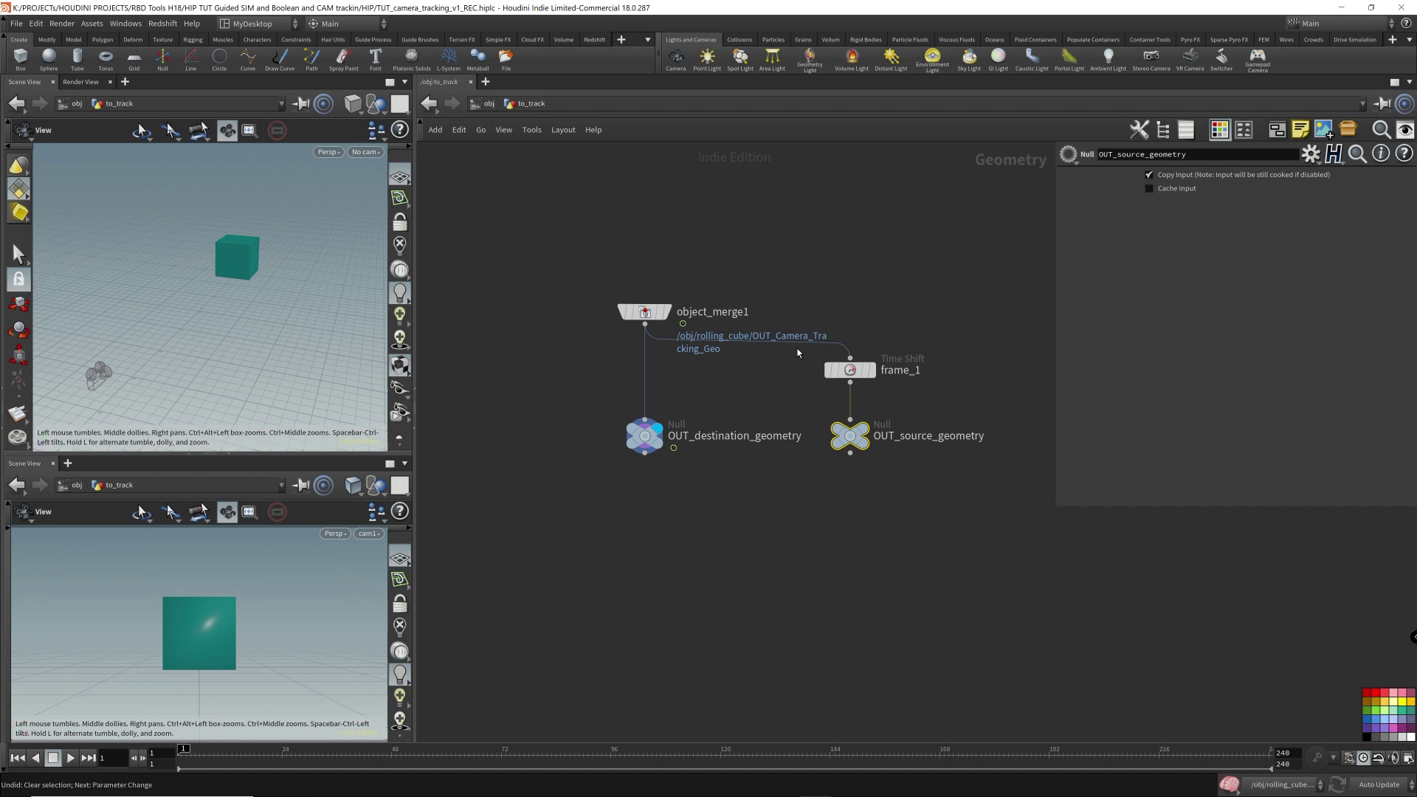
middle_click_drag(744, 385, 758, 461)
left_click_drag(659, 390, 660, 300)
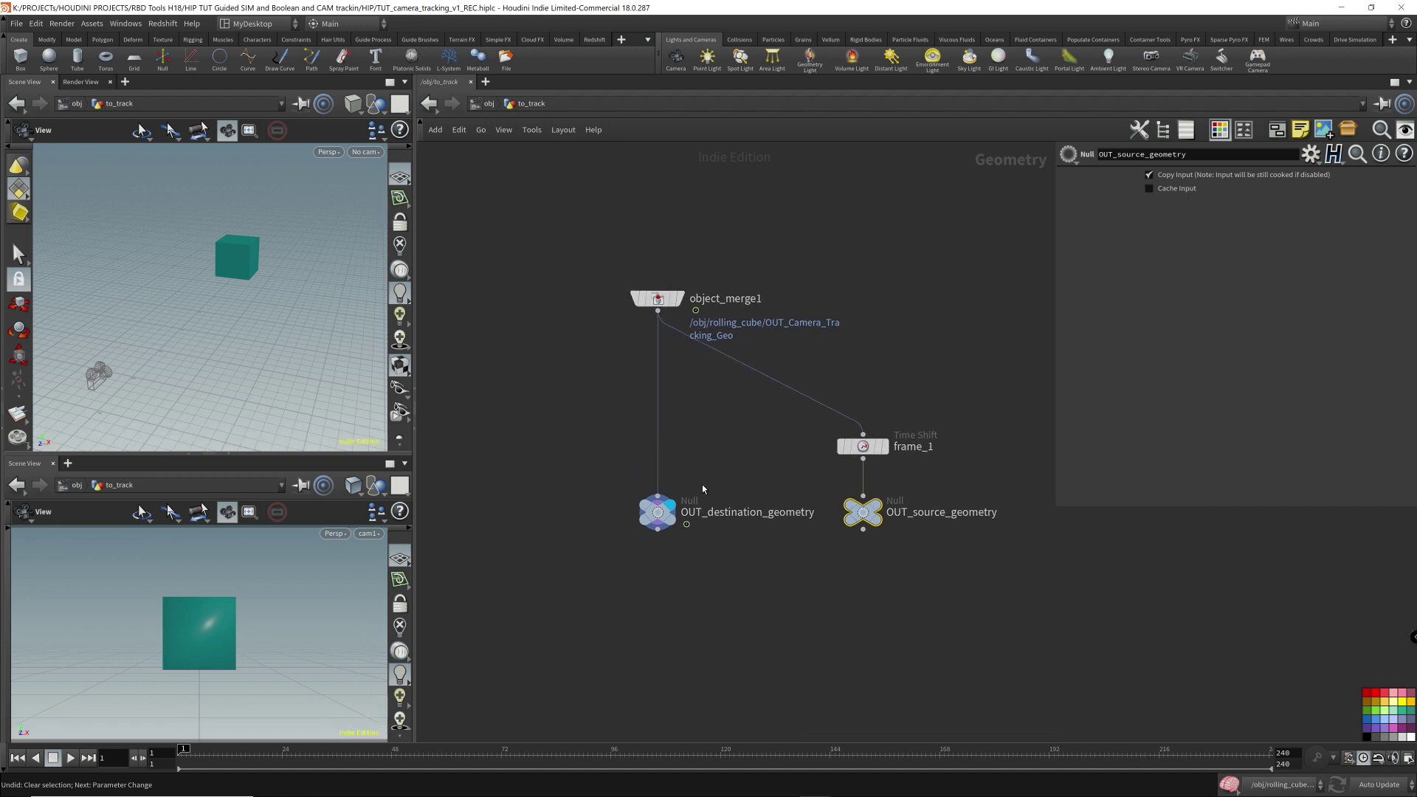
Insert an Attribute Wrangle between object_merge1 and OUT_destination_geometry with the VEXpression "@P = set(0, @P.y, 0);".
left_click(720, 512)
key("Tab")
type("aw")
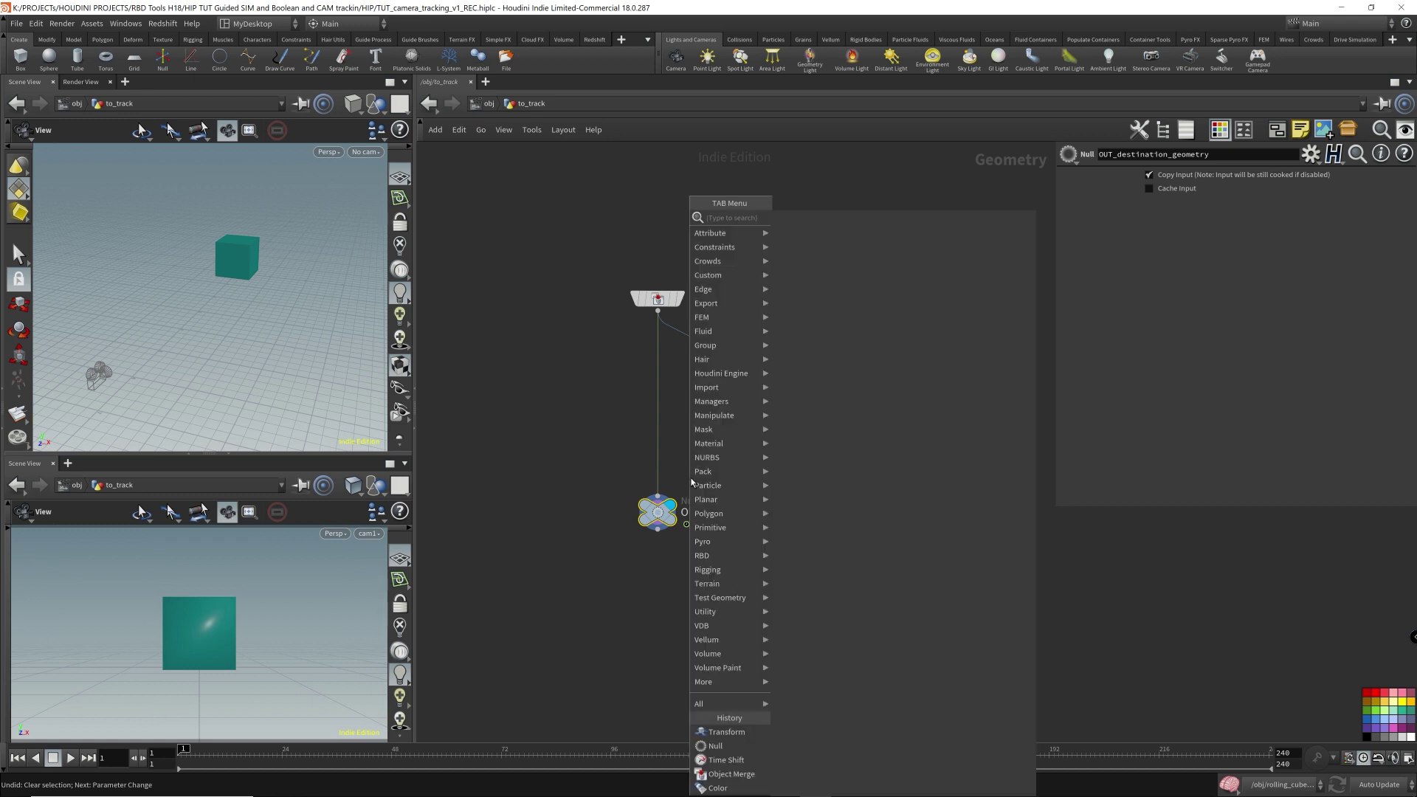
key("Return")
left_click(654, 395)
left_click_drag(662, 395, 662, 411)
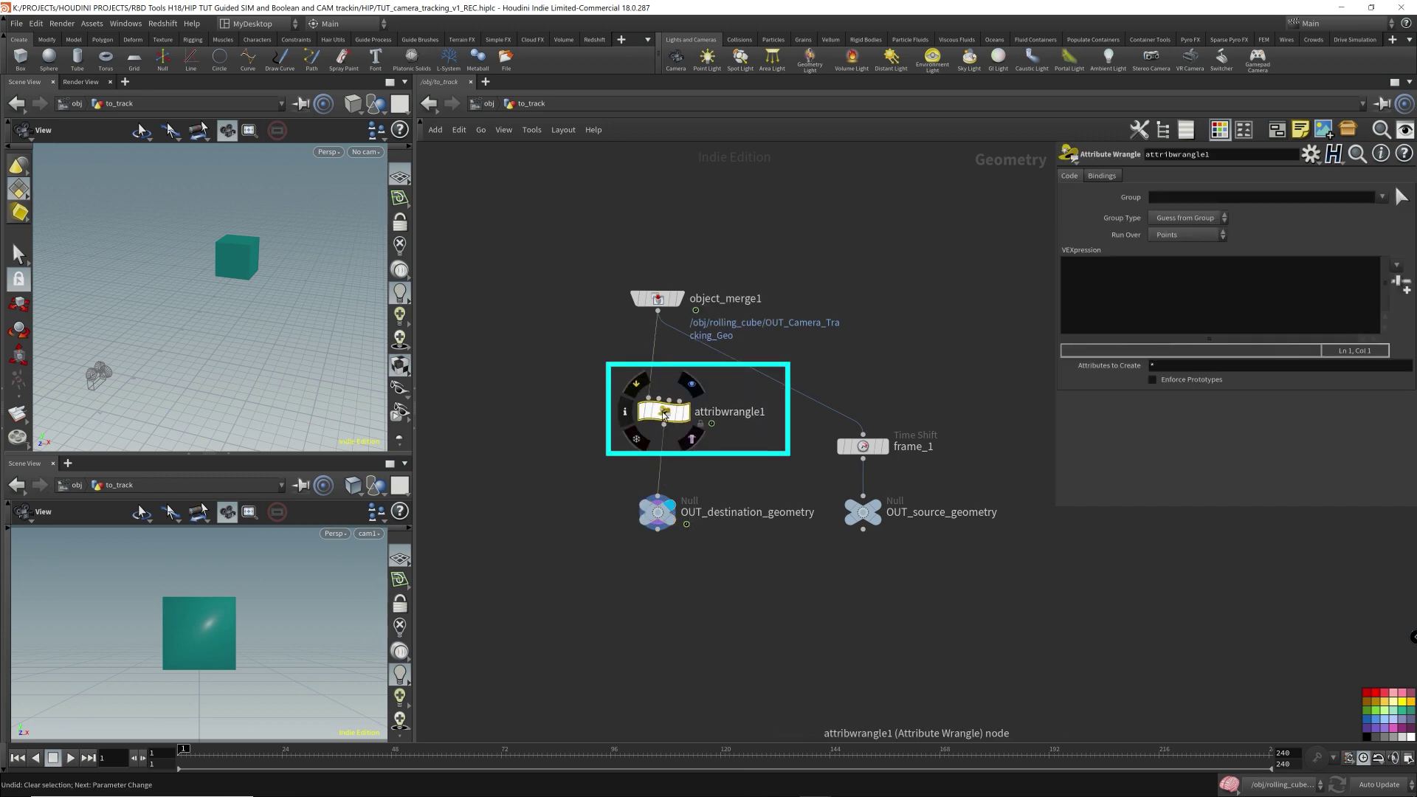
type("@")
type("P = set(0, @P.y, 0)")
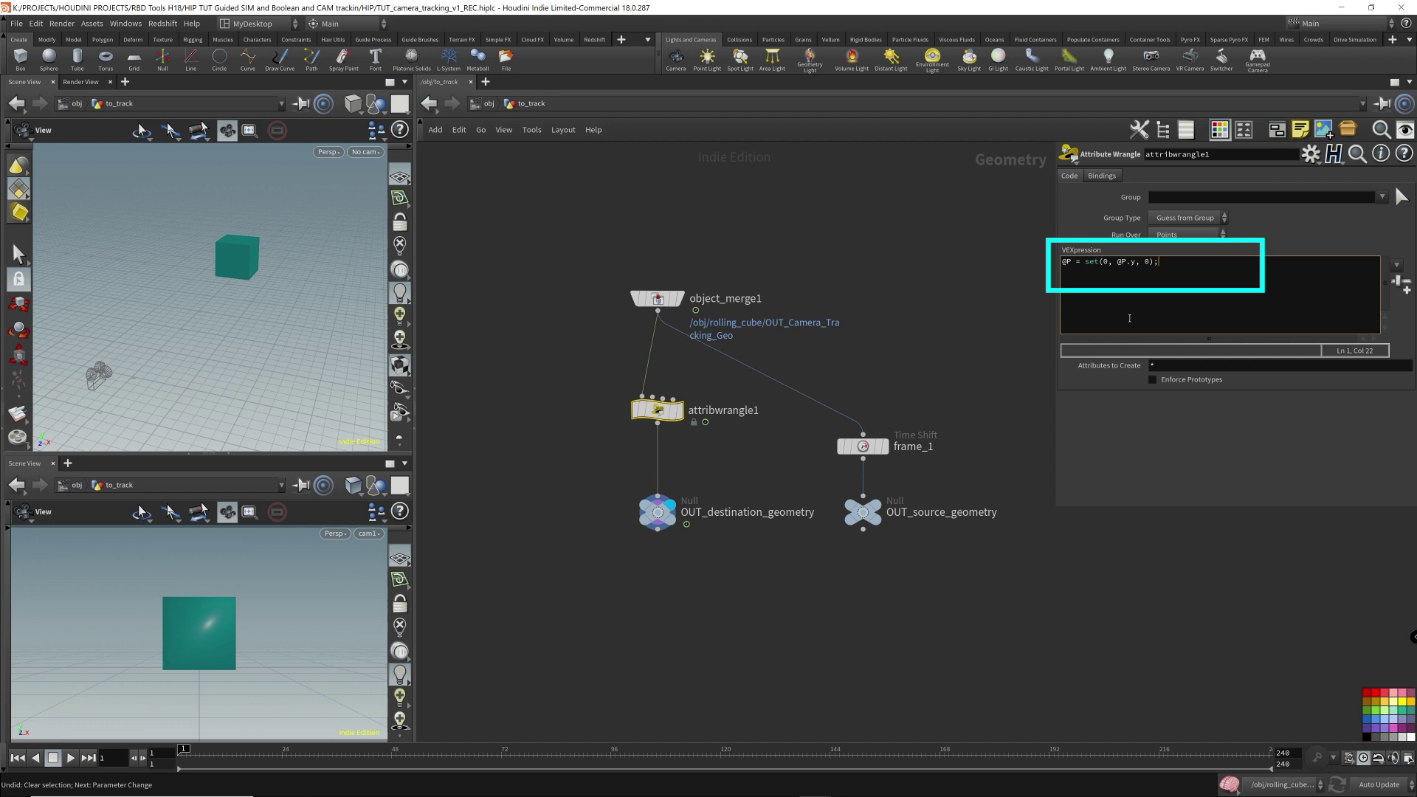
type(";")
left_click(1063, 262)
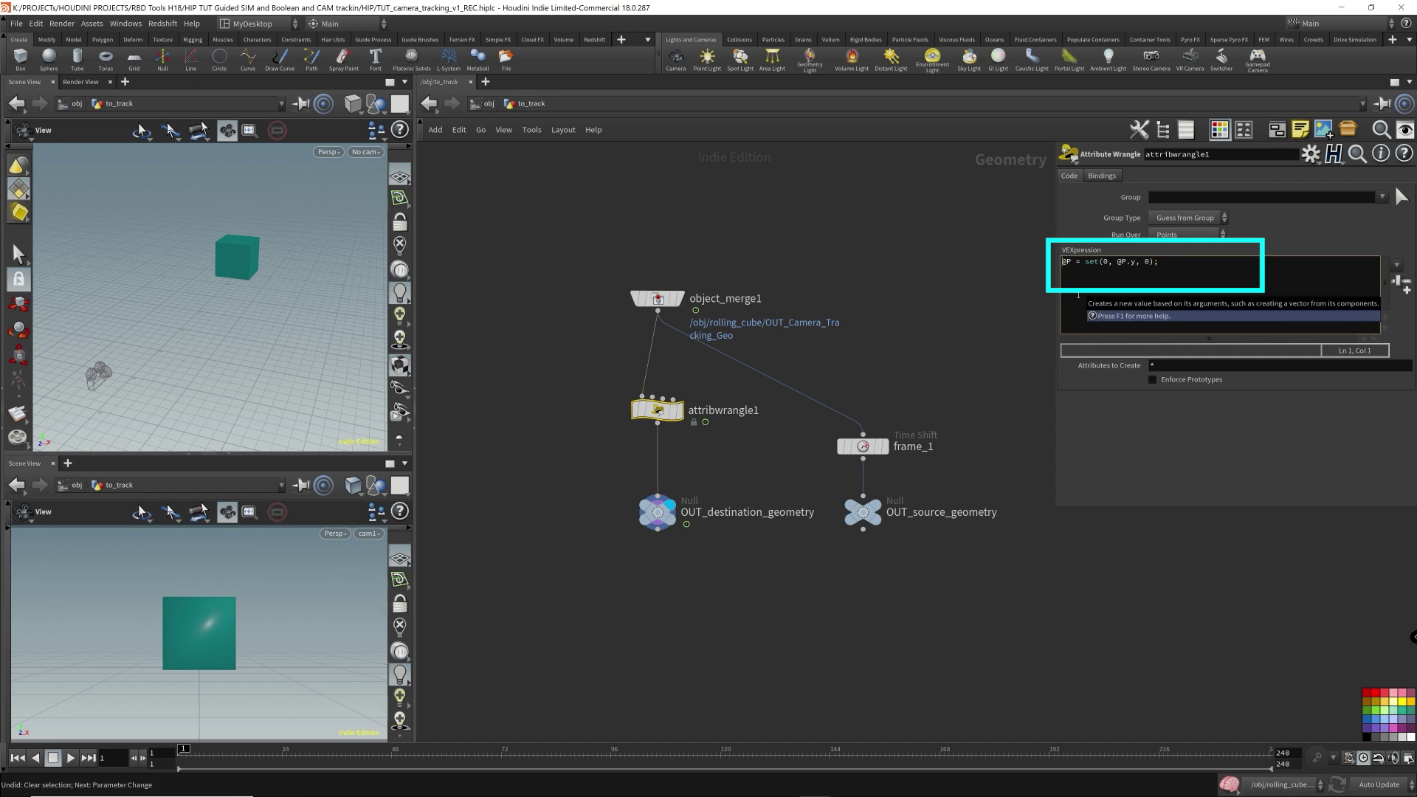
type("v")
key("Right")
key("Right")
key("Right")
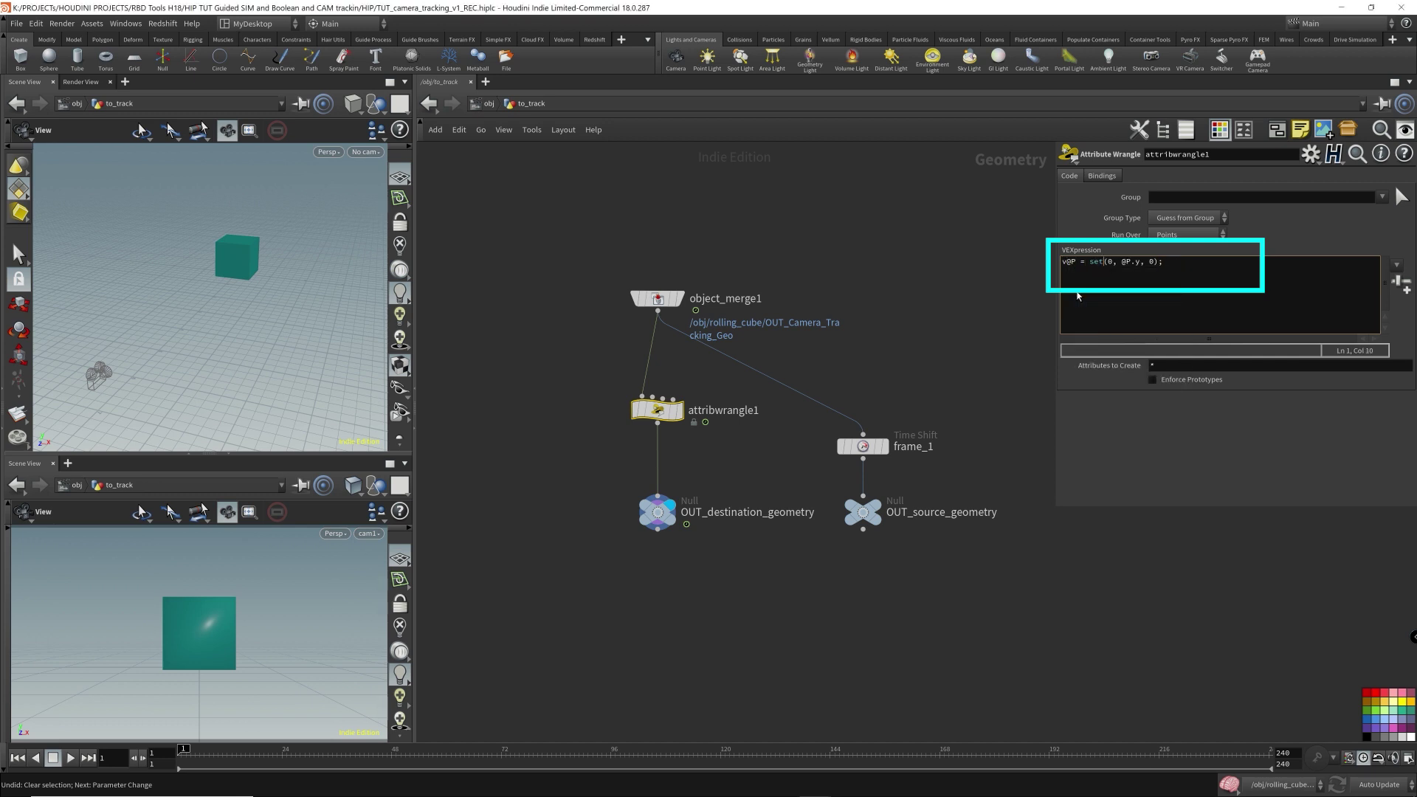
type("v")
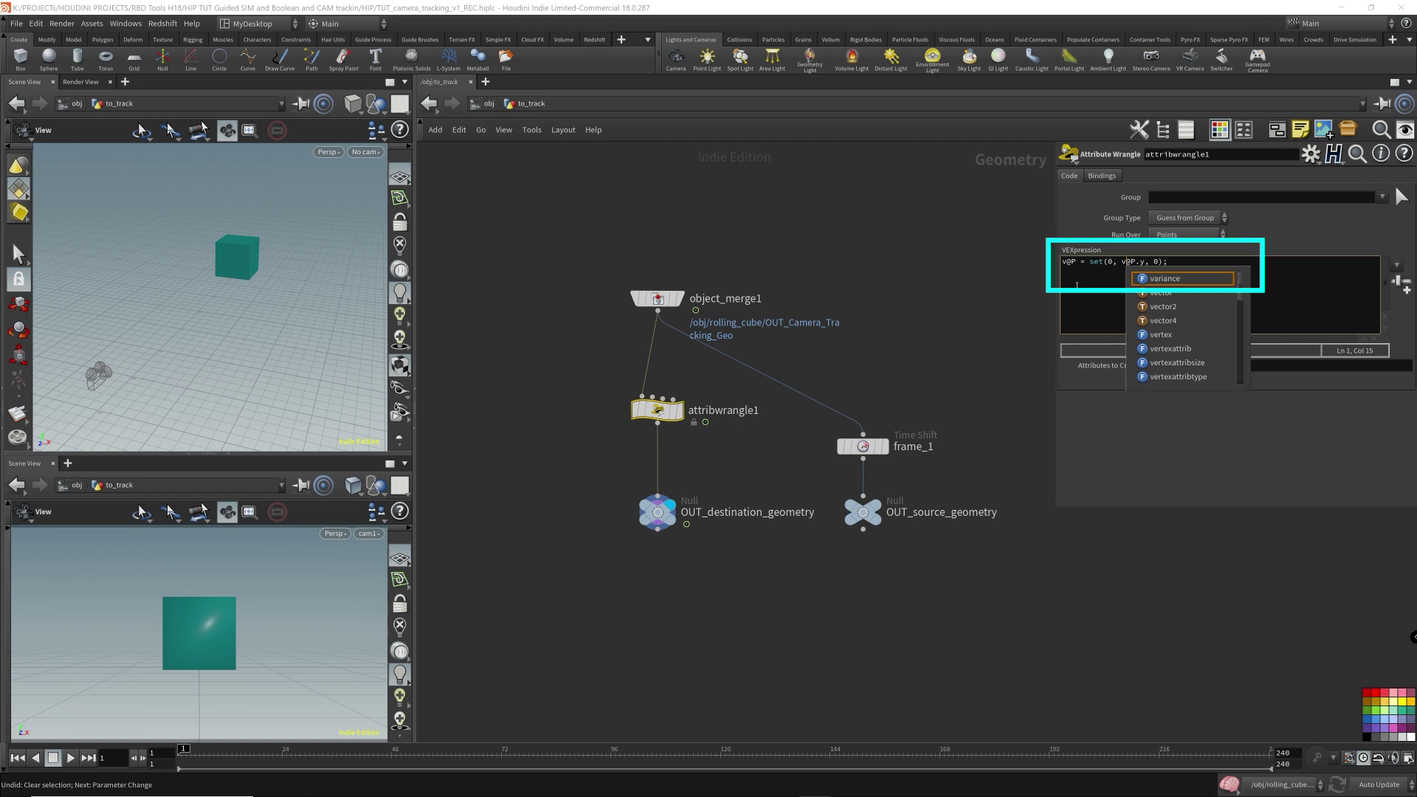
left_click(1077, 285)
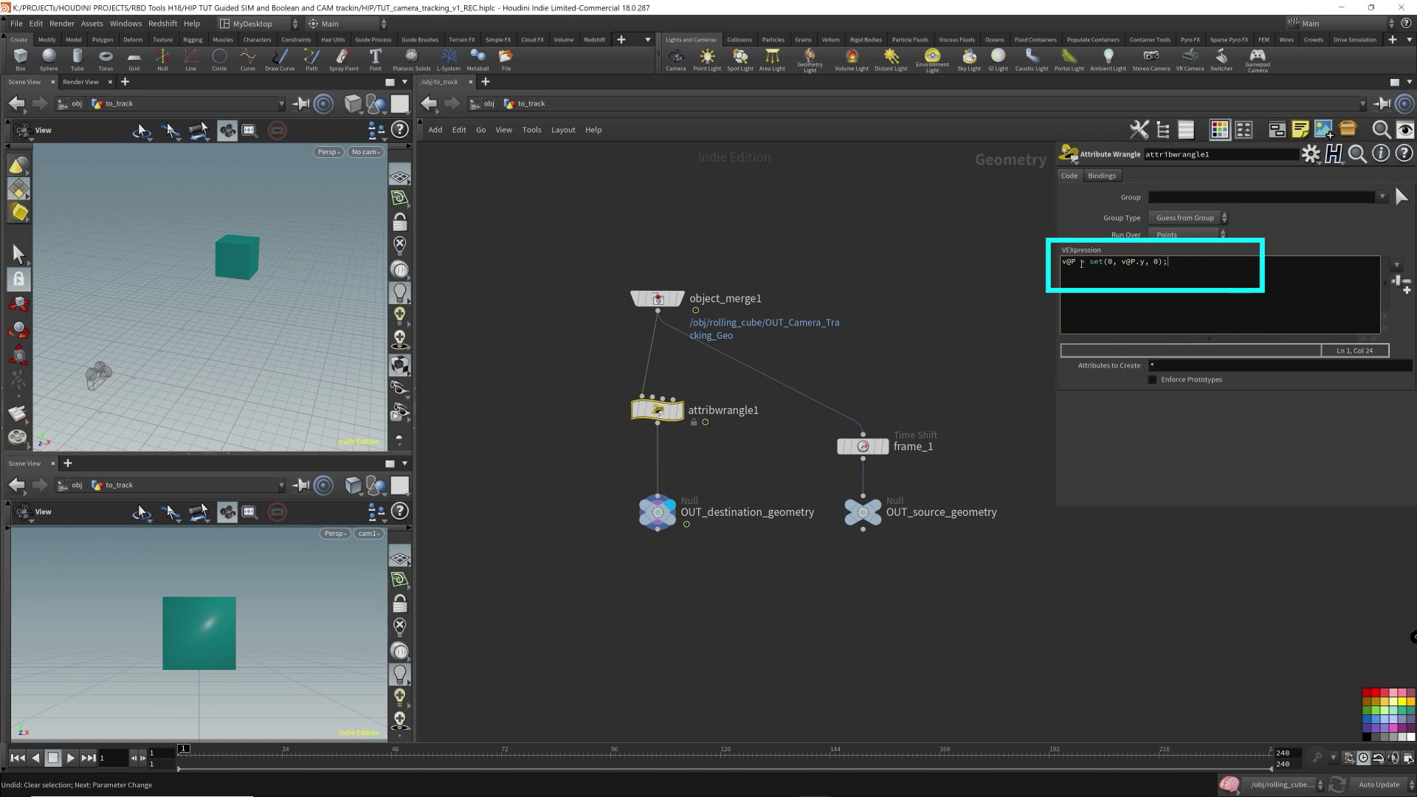
Remove both v prefixes so the wrangle expression reads "@P = set(0, @P.y, 0);".
left_click_drag(1079, 262, 1047, 263)
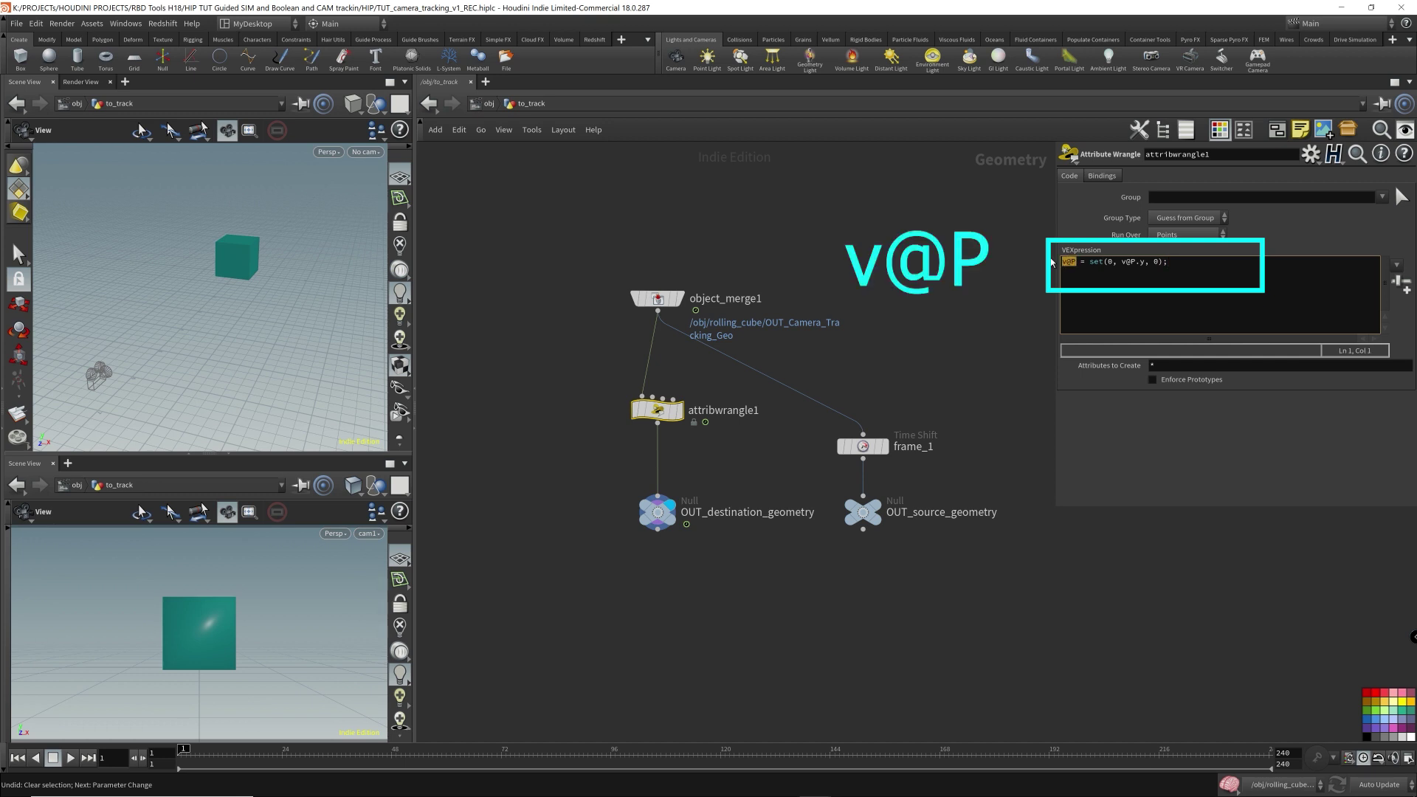
left_click(1067, 263)
key("BackSpace")
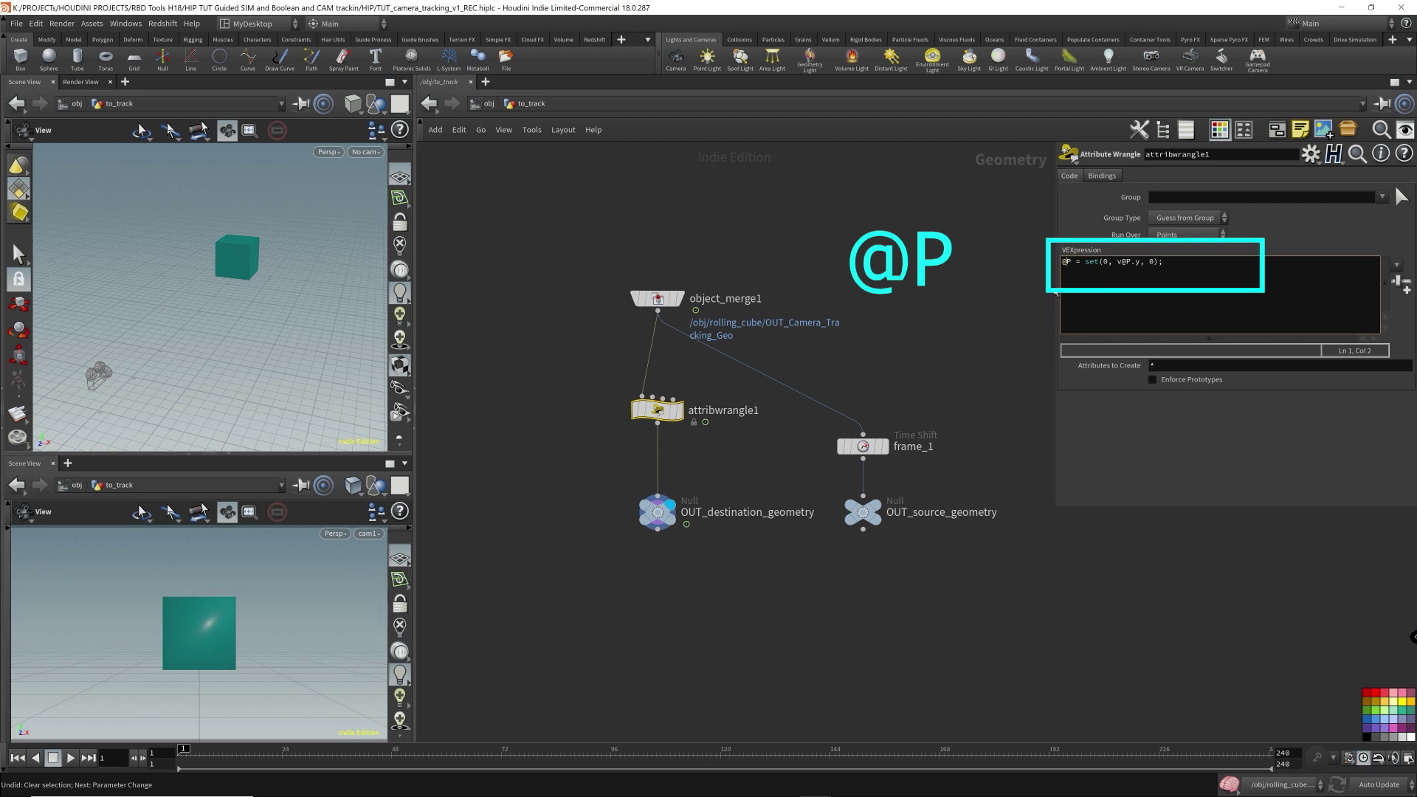
key("Right")
key("Right")
key("Right")
key("Right")
key("Right")
key("Right")
key("Right")
key("Right")
key("Right")
key("Right")
key("Right")
key("Right")
key("Delete")
key("Home")
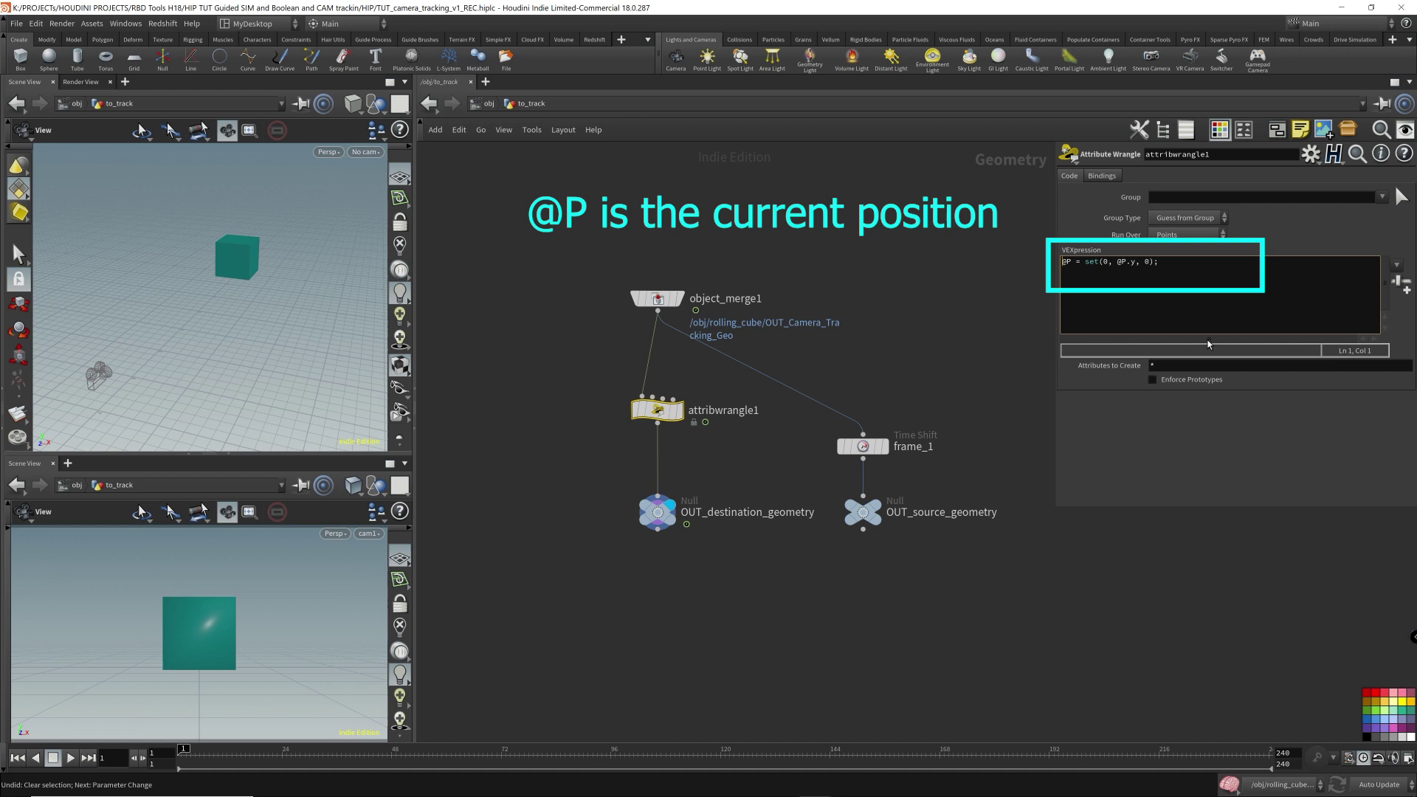
Review the X, Y and Z components of the set() vector in the wrangle expression.
left_click(1122, 265)
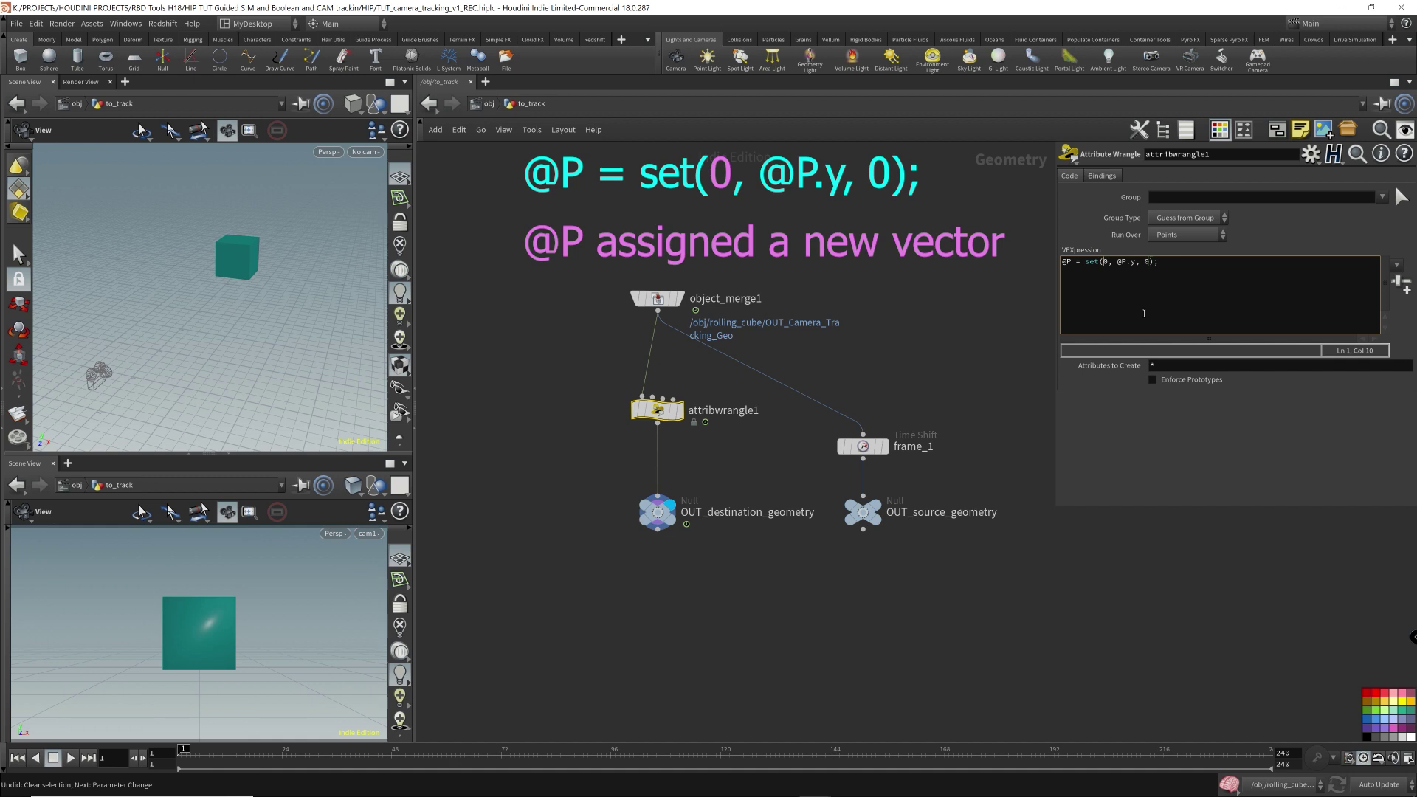
left_click(1151, 263)
left_click_drag(1139, 263, 1118, 275)
left_click(1136, 265)
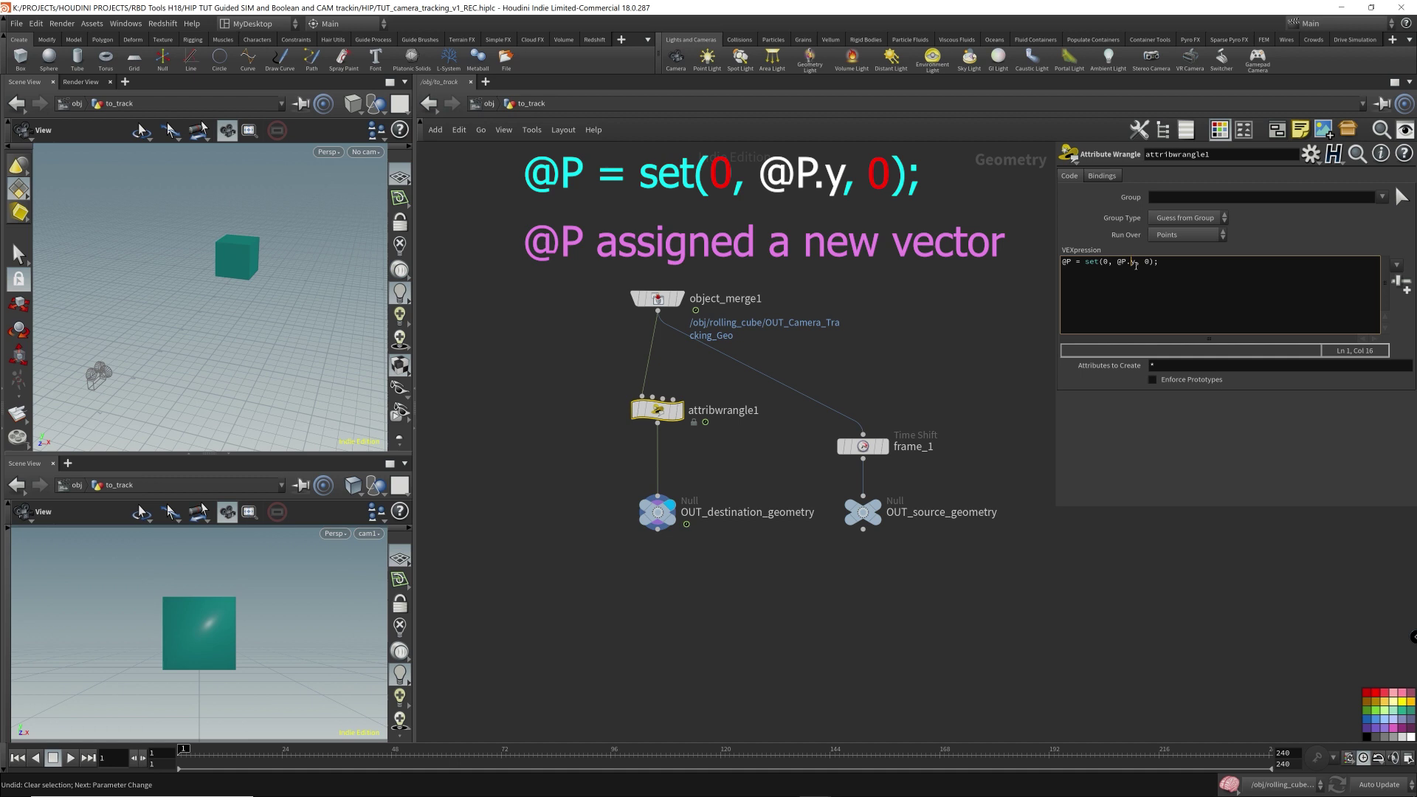
double_click(1149, 263)
left_click(1121, 268)
left_click(947, 310)
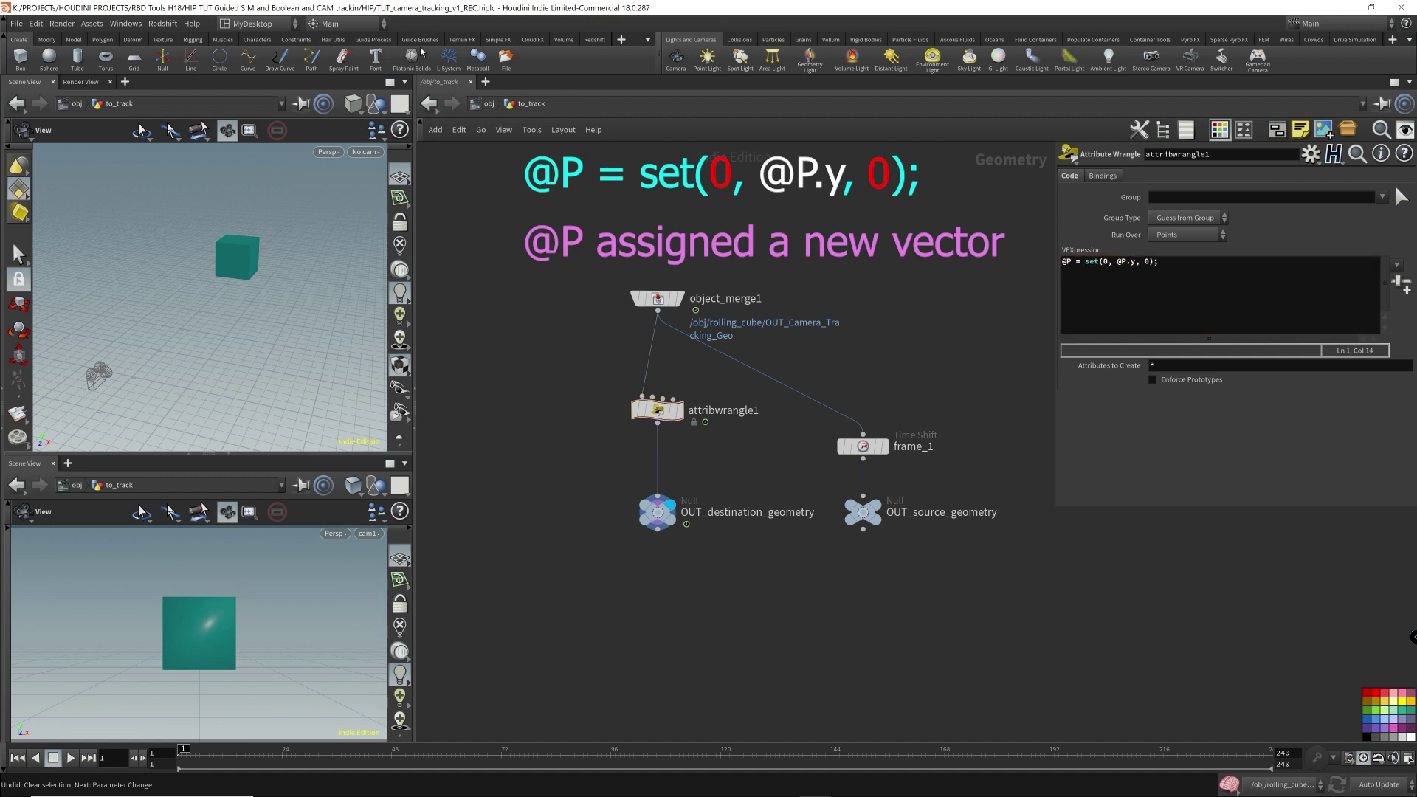
Play the animation and orbit the scene to examine how the camera tracks the rolling cube through the wrangle.
key("Up")
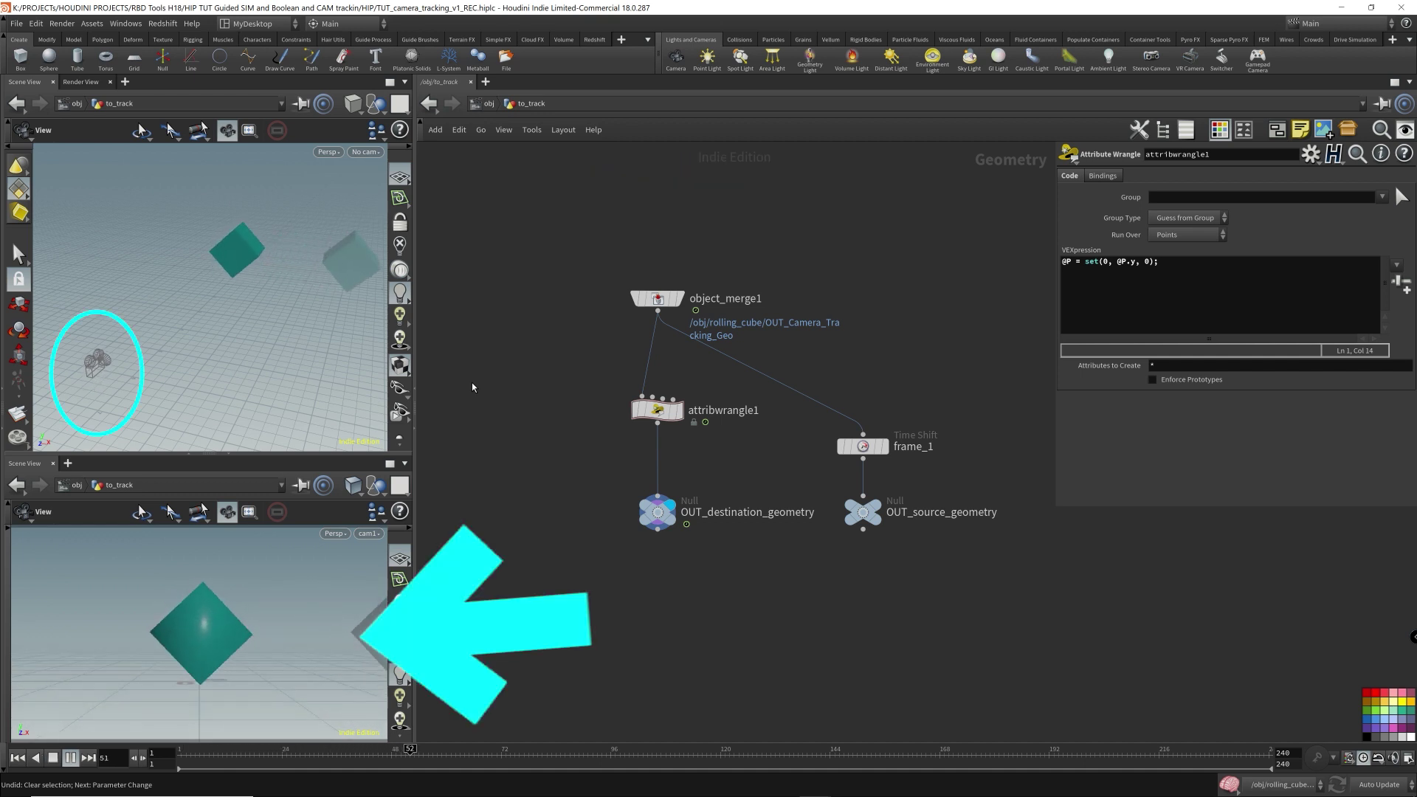
key("Up")
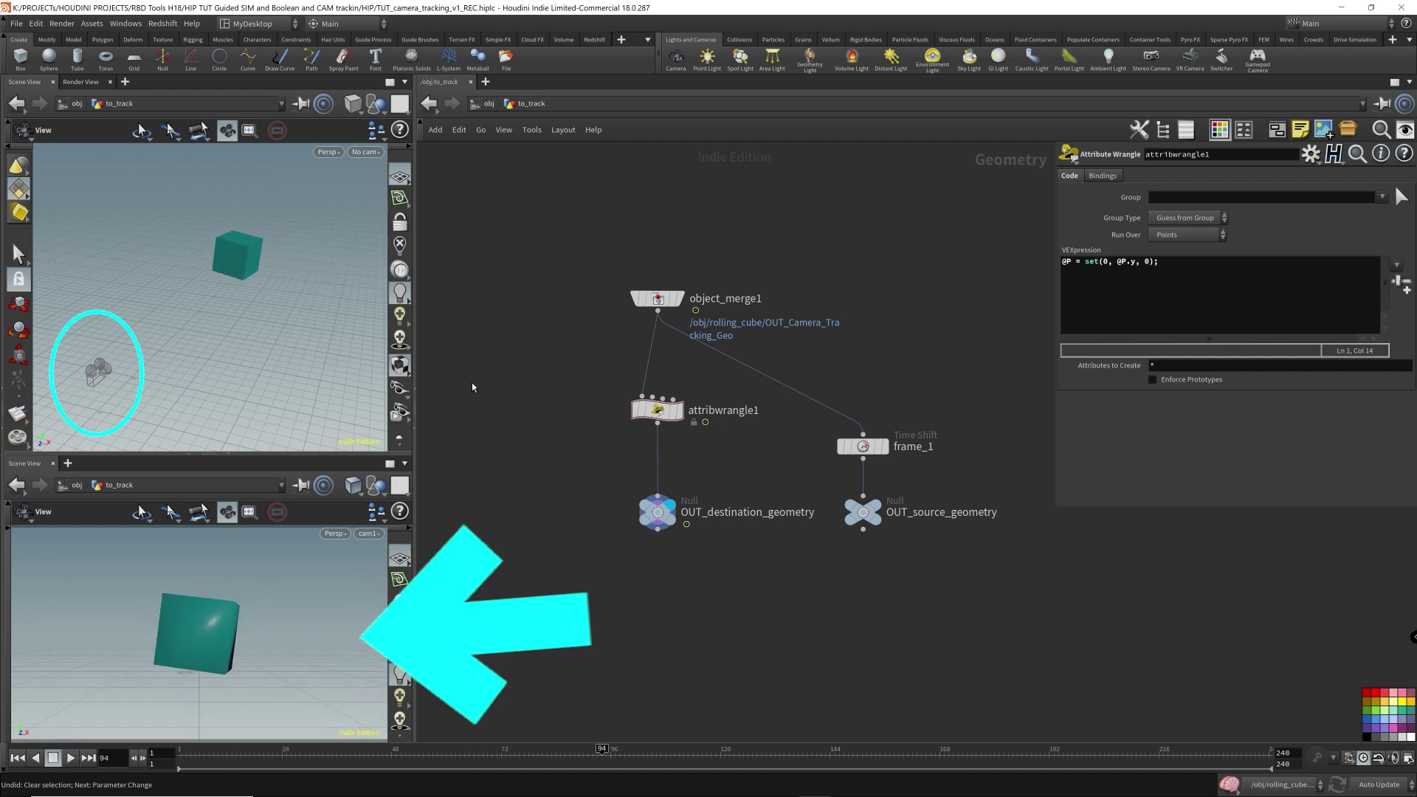
left_click(657, 511)
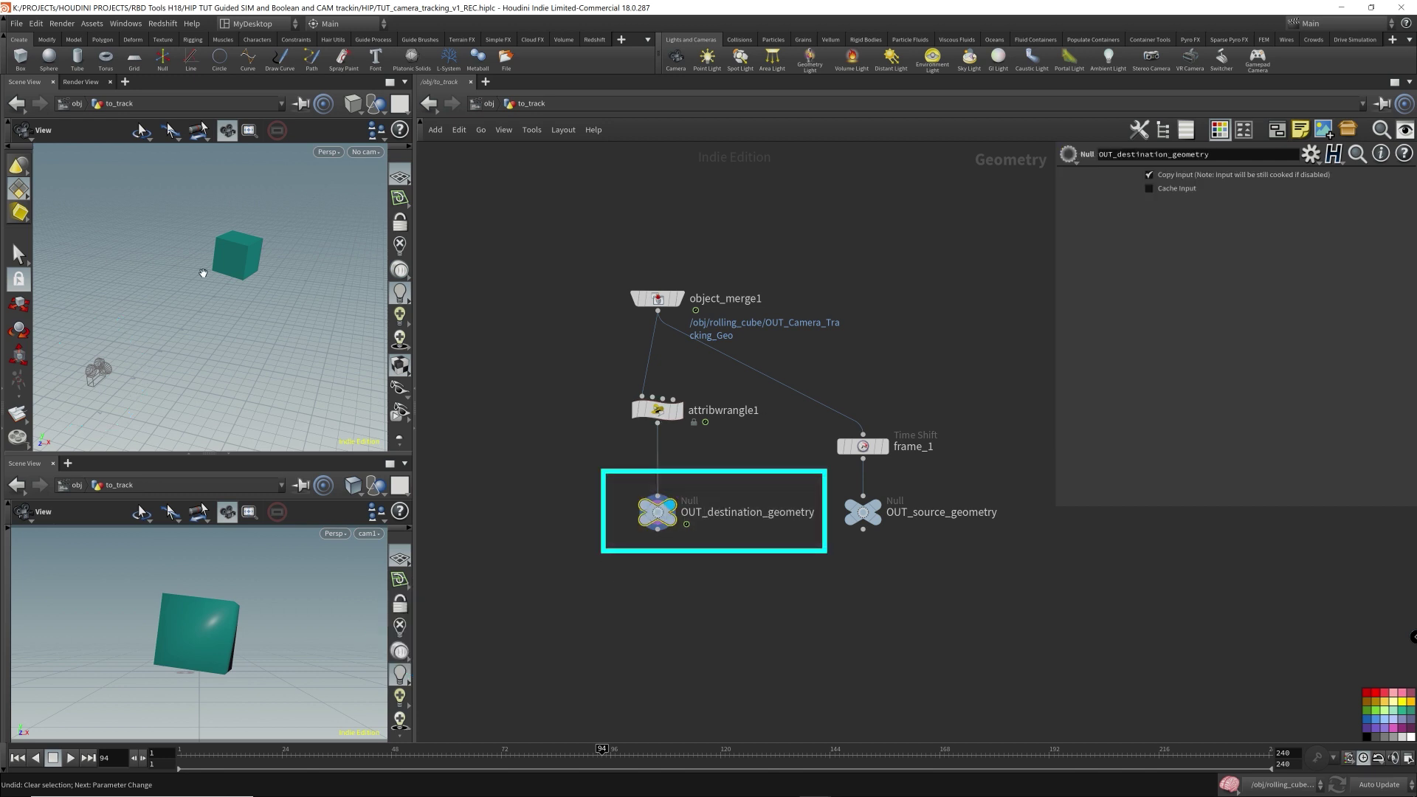
left_click_drag(248, 275, 249, 265)
right_click_drag(249, 265, 294, 252)
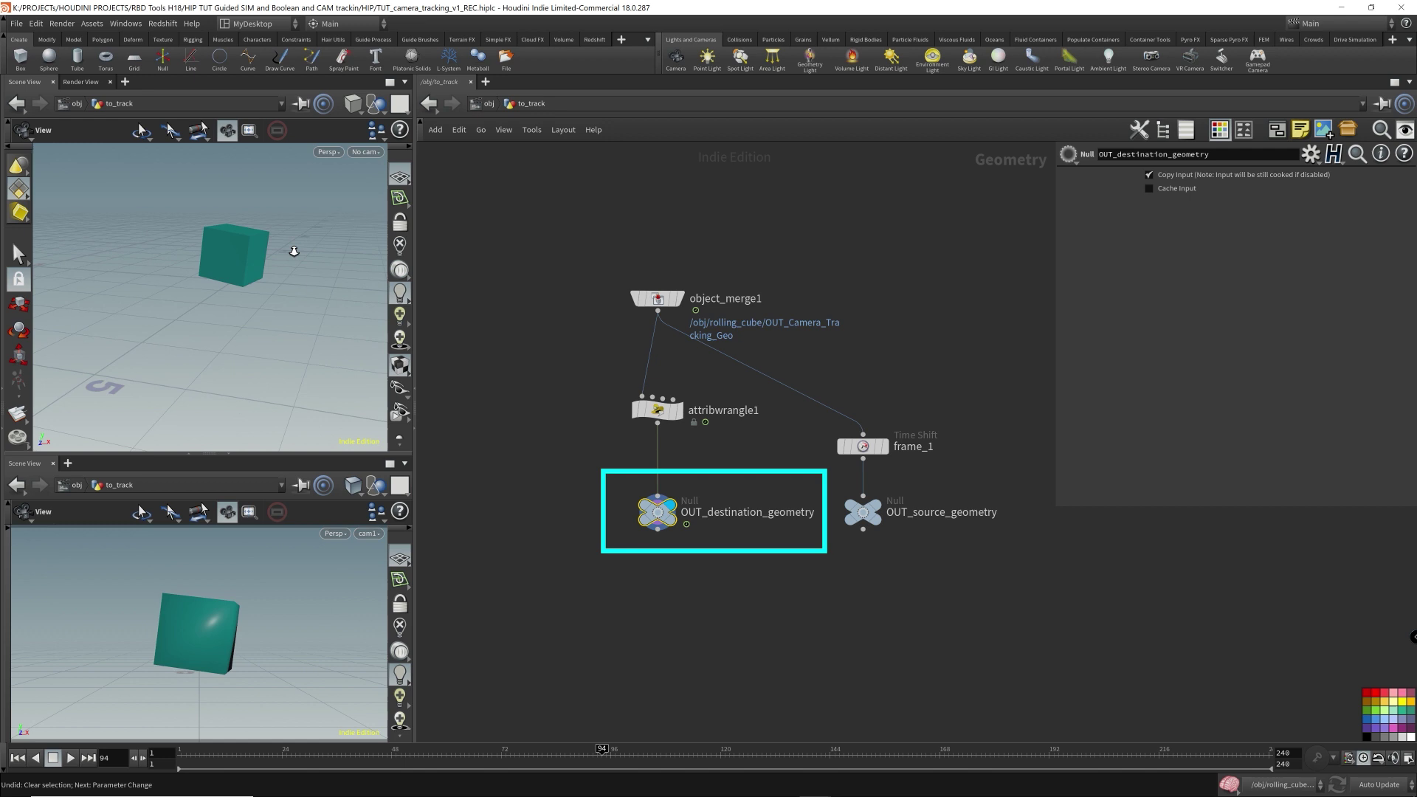
middle_click_drag(285, 264, 377, 235)
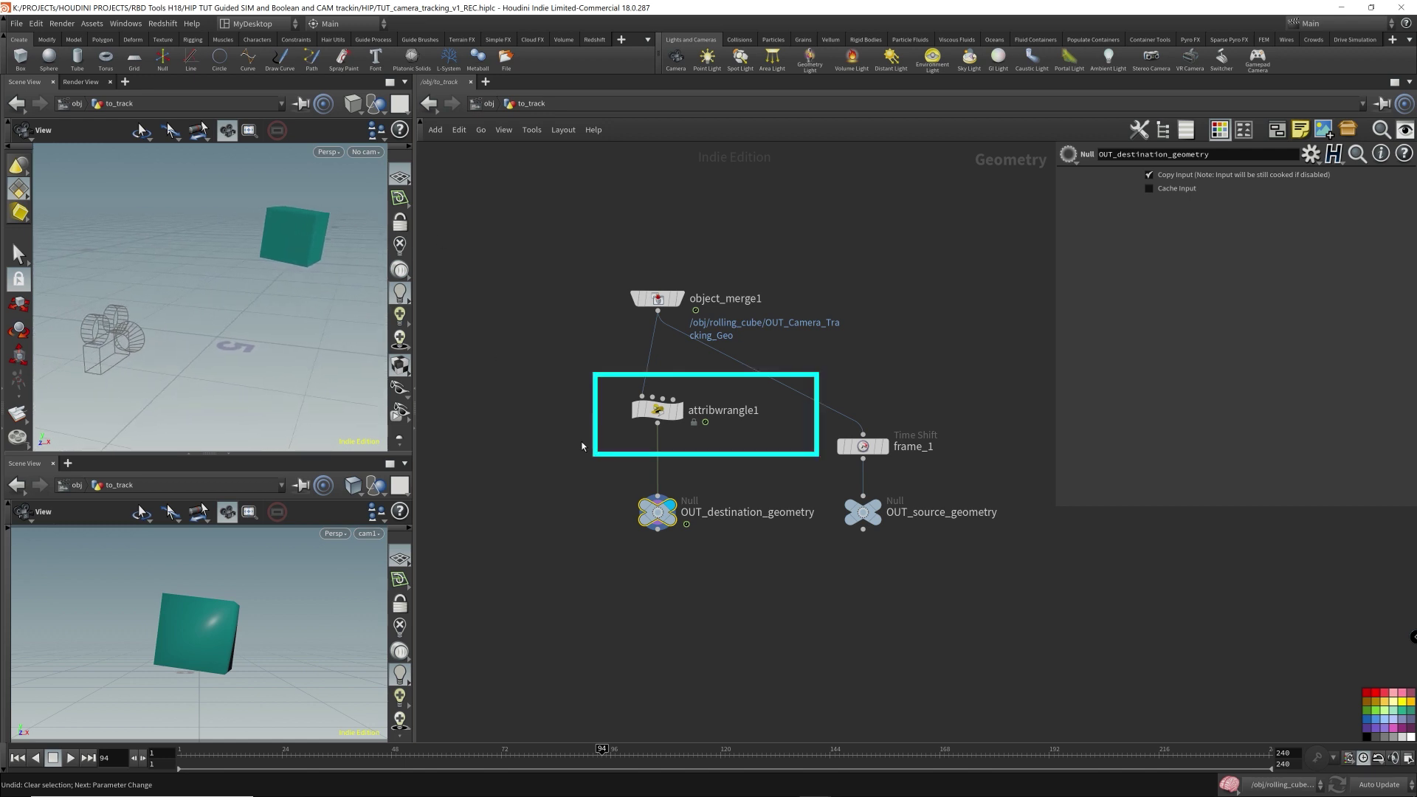
left_click(715, 416)
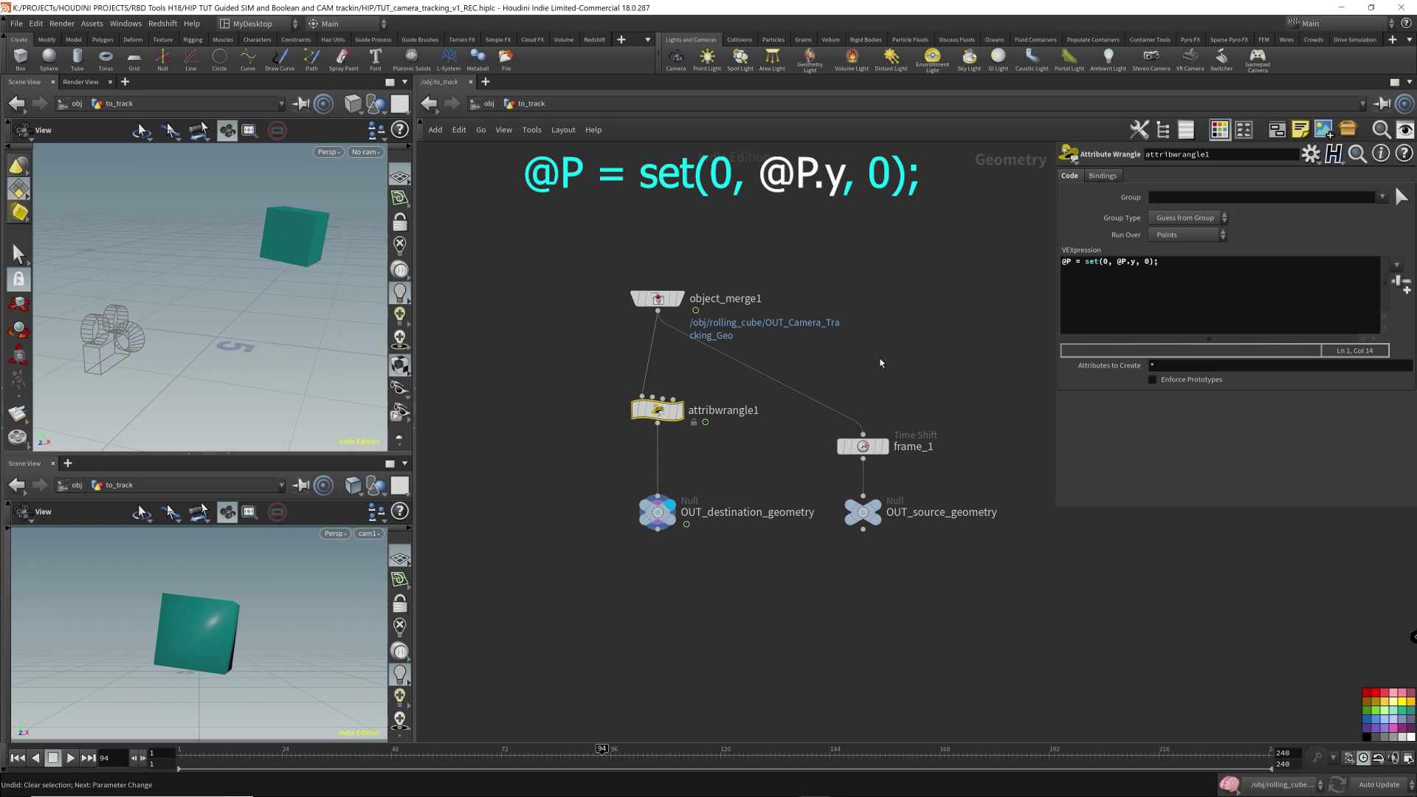
key("Up")
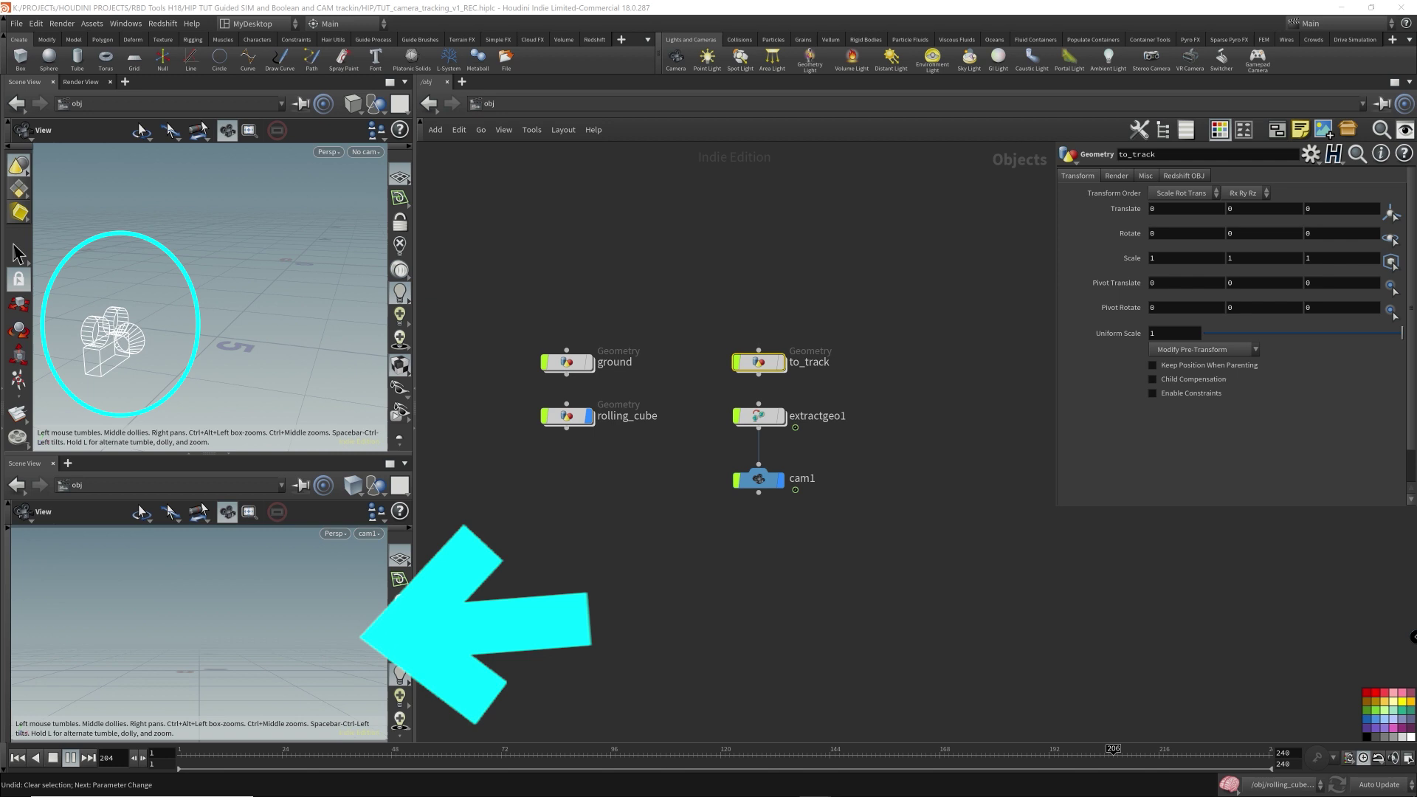
Bypass attribwrangle1 inside to_track and return to the object level.
double_click(758, 361)
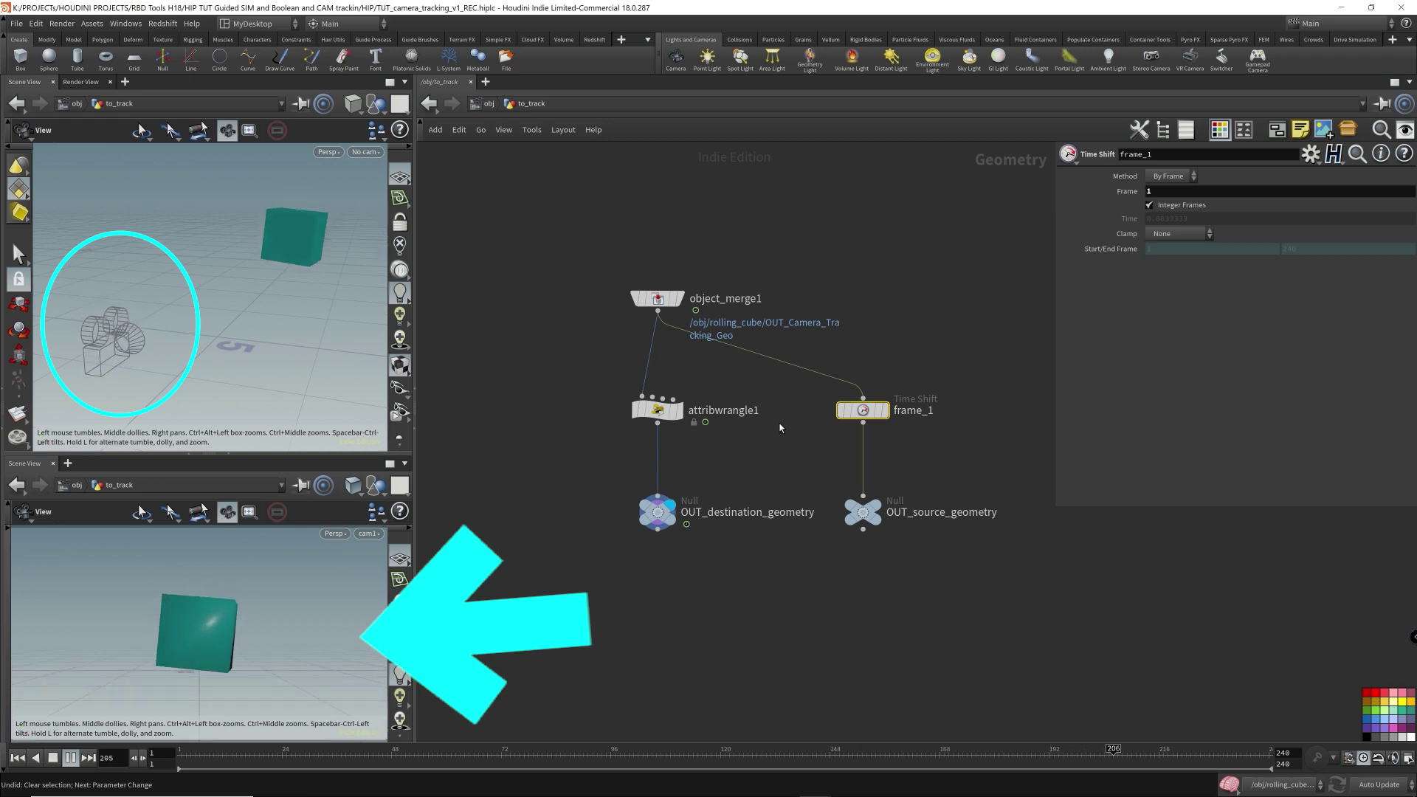
key("u")
double_click(761, 364)
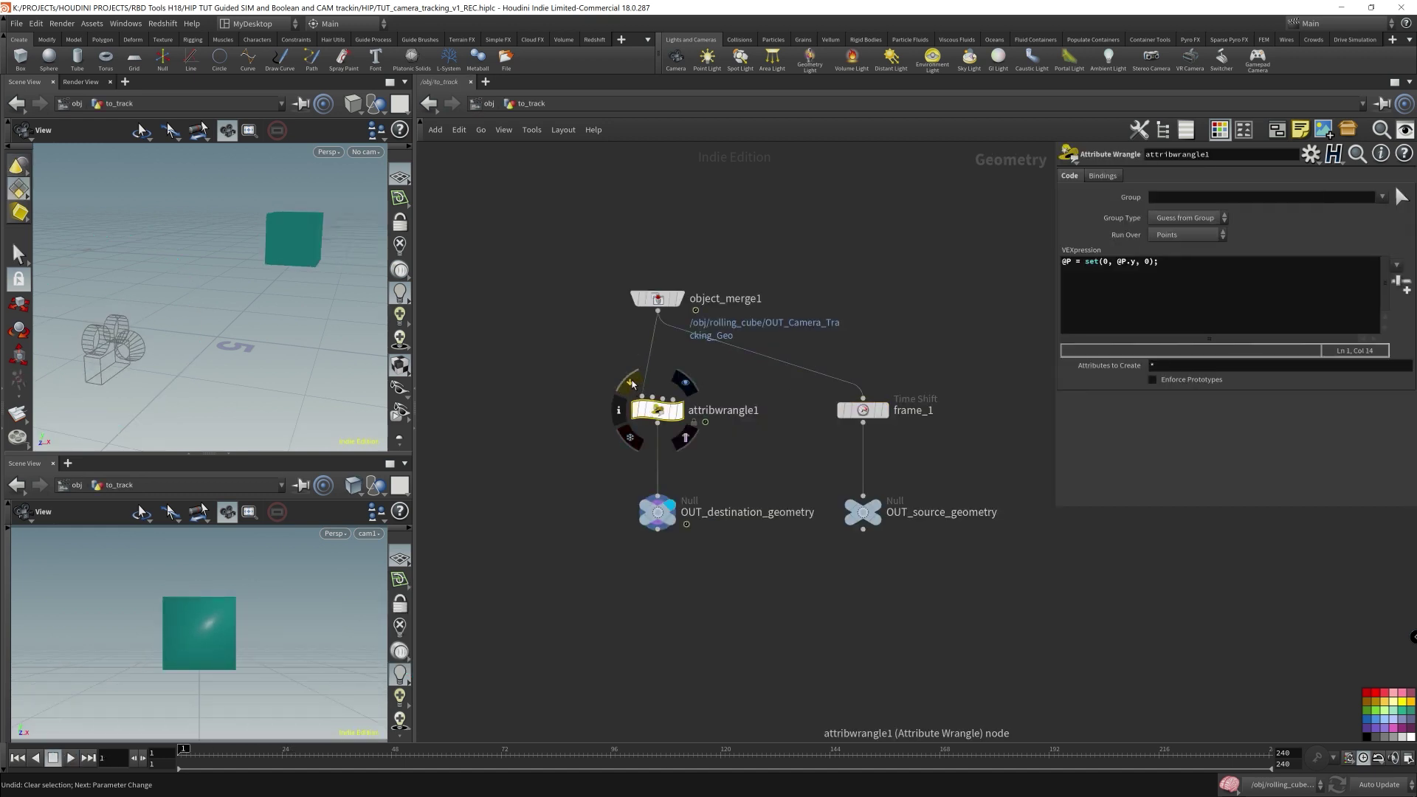
left_click(634, 385)
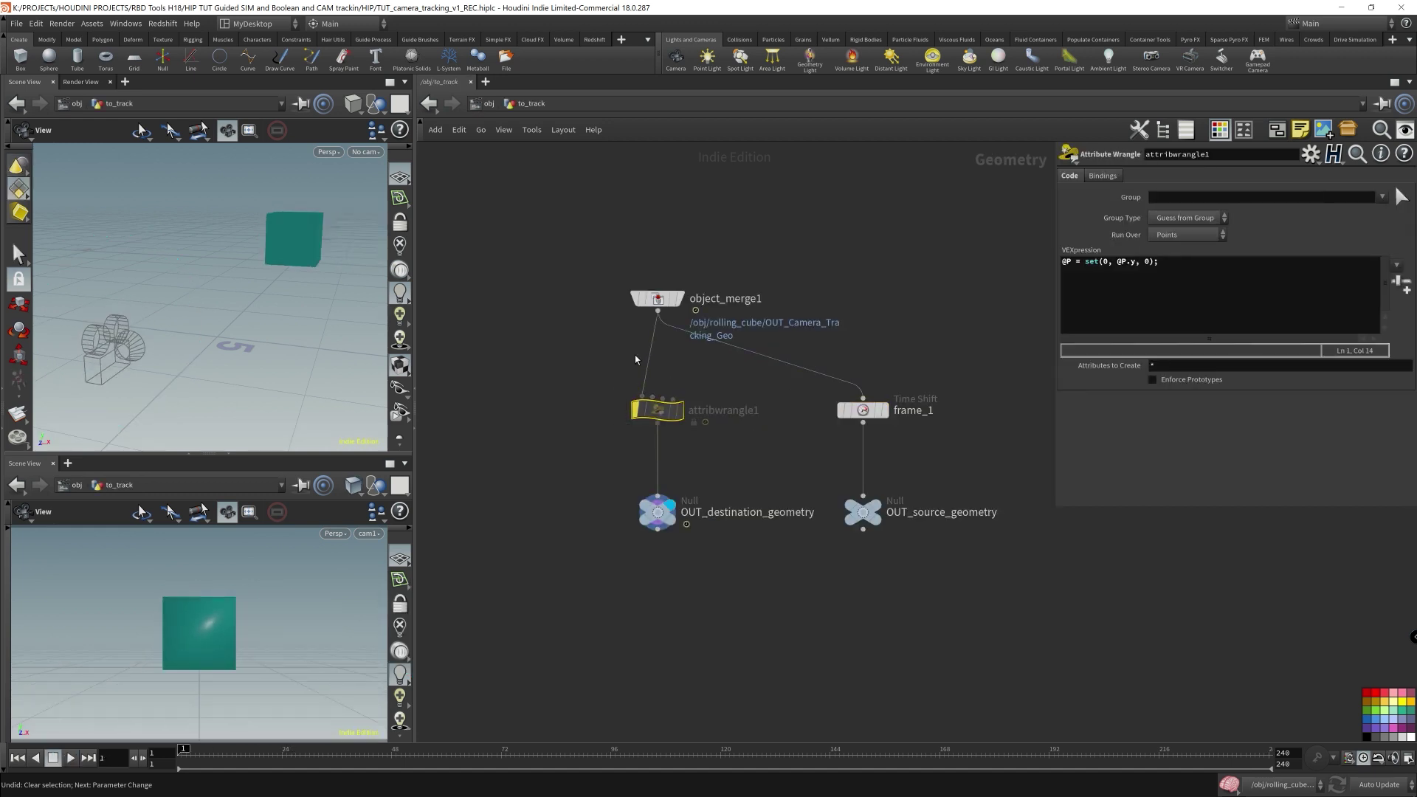
left_click(538, 319)
left_click(486, 108)
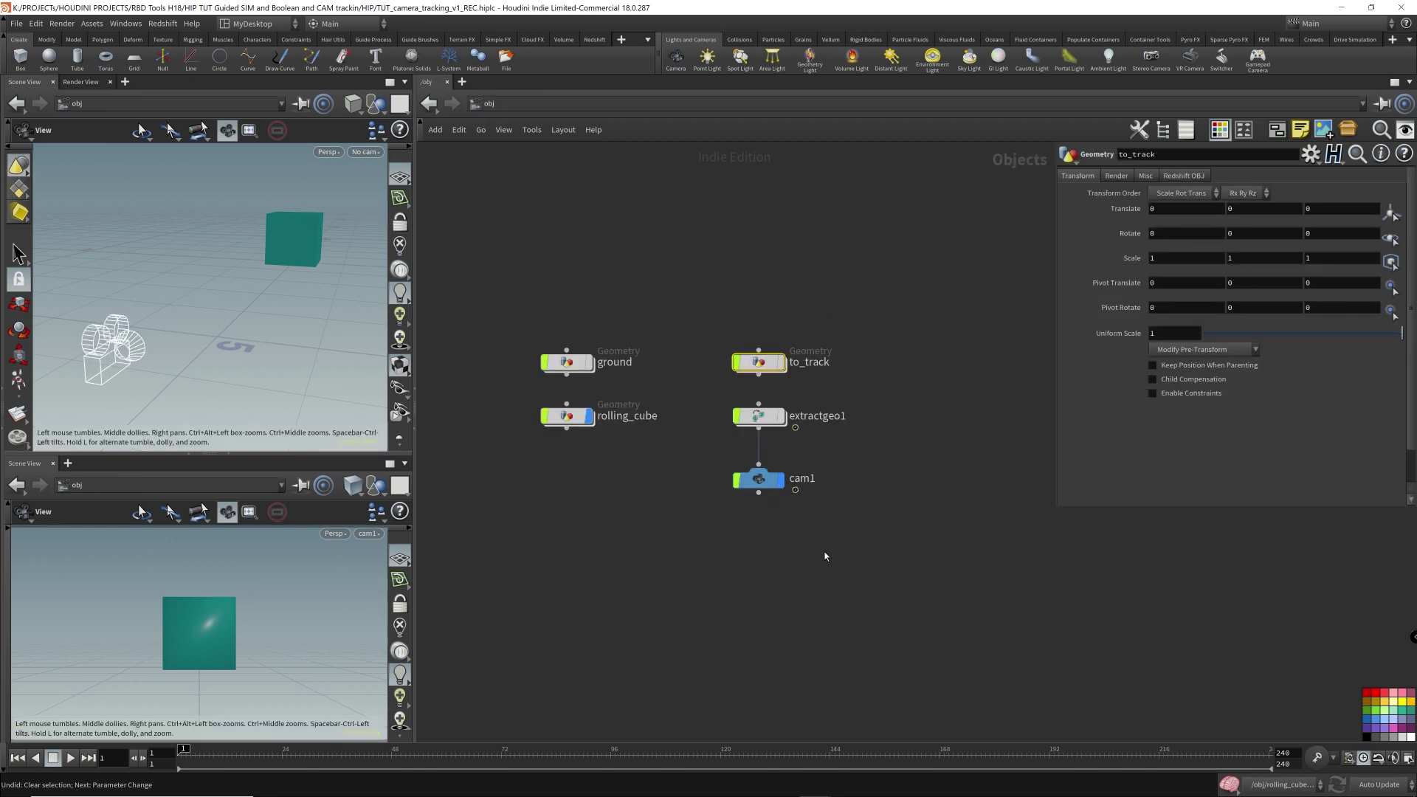
Group to_track, extractgeo1 and cam1 in a network box titled "Camera Tracking".
left_click_drag(825, 557, 710, 314)
key("shift+o")
double_click(814, 319)
type("Camera Tracking")
middle_click_drag(880, 585, 889, 485)
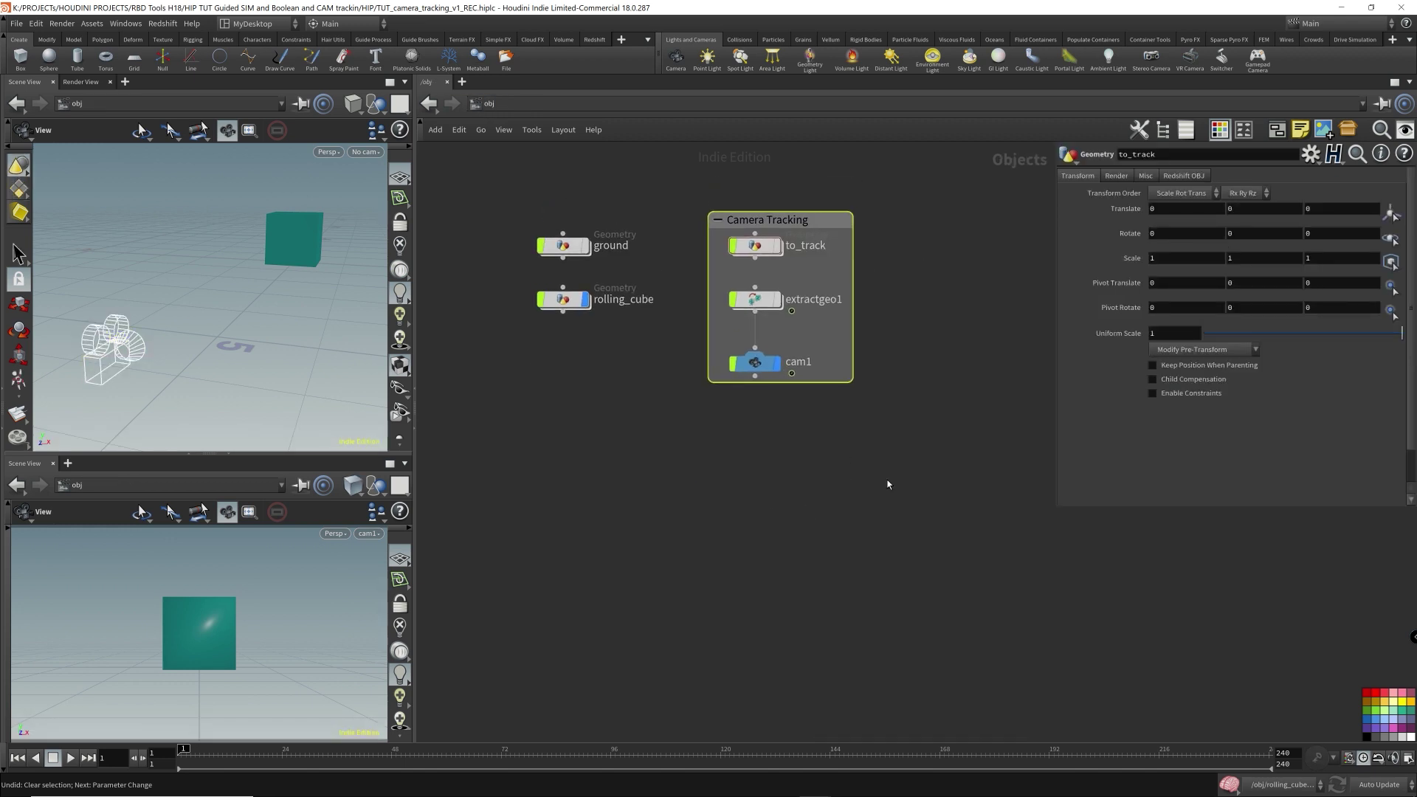
left_click(889, 511)
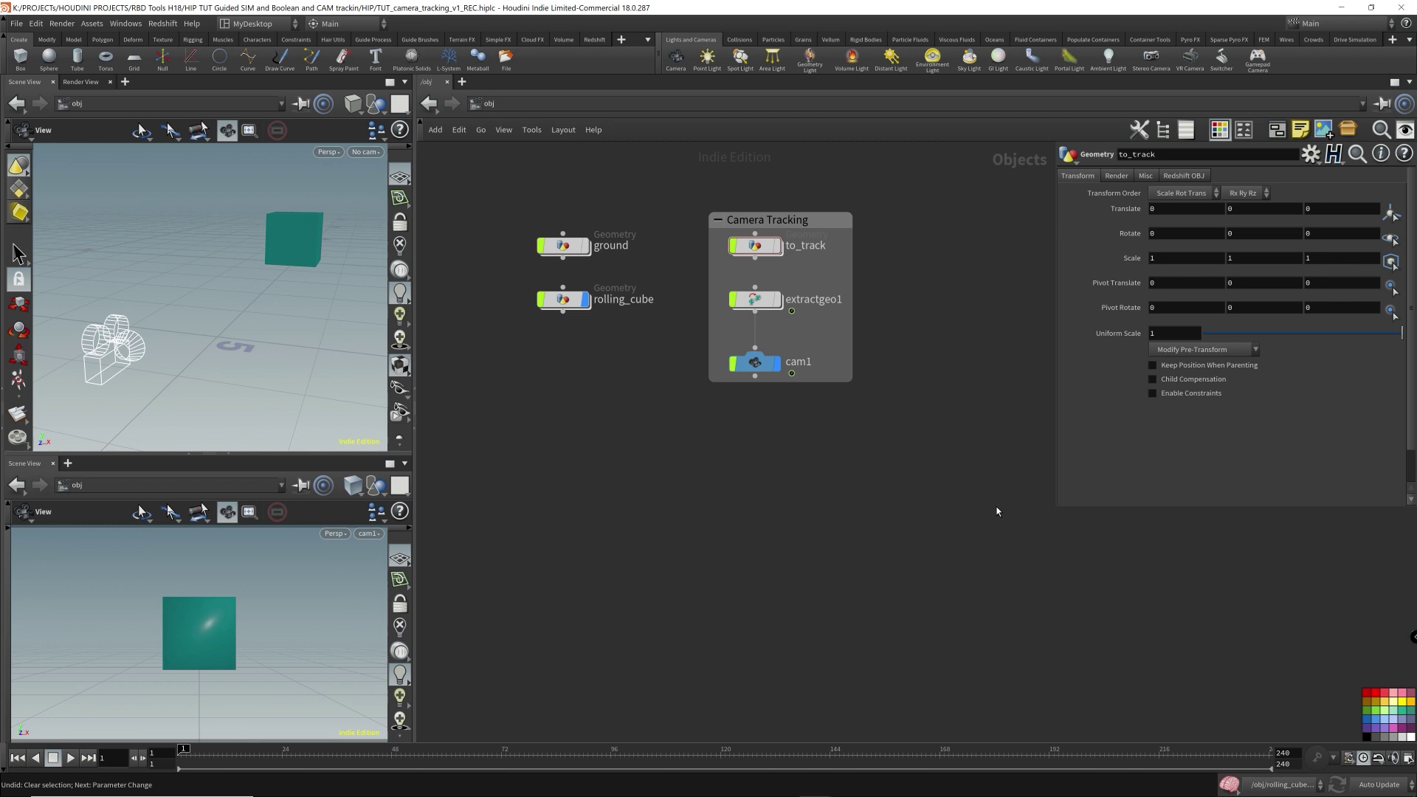
Add a second camera node below the Camera Tracking network box and select cam1.
key("Tab")
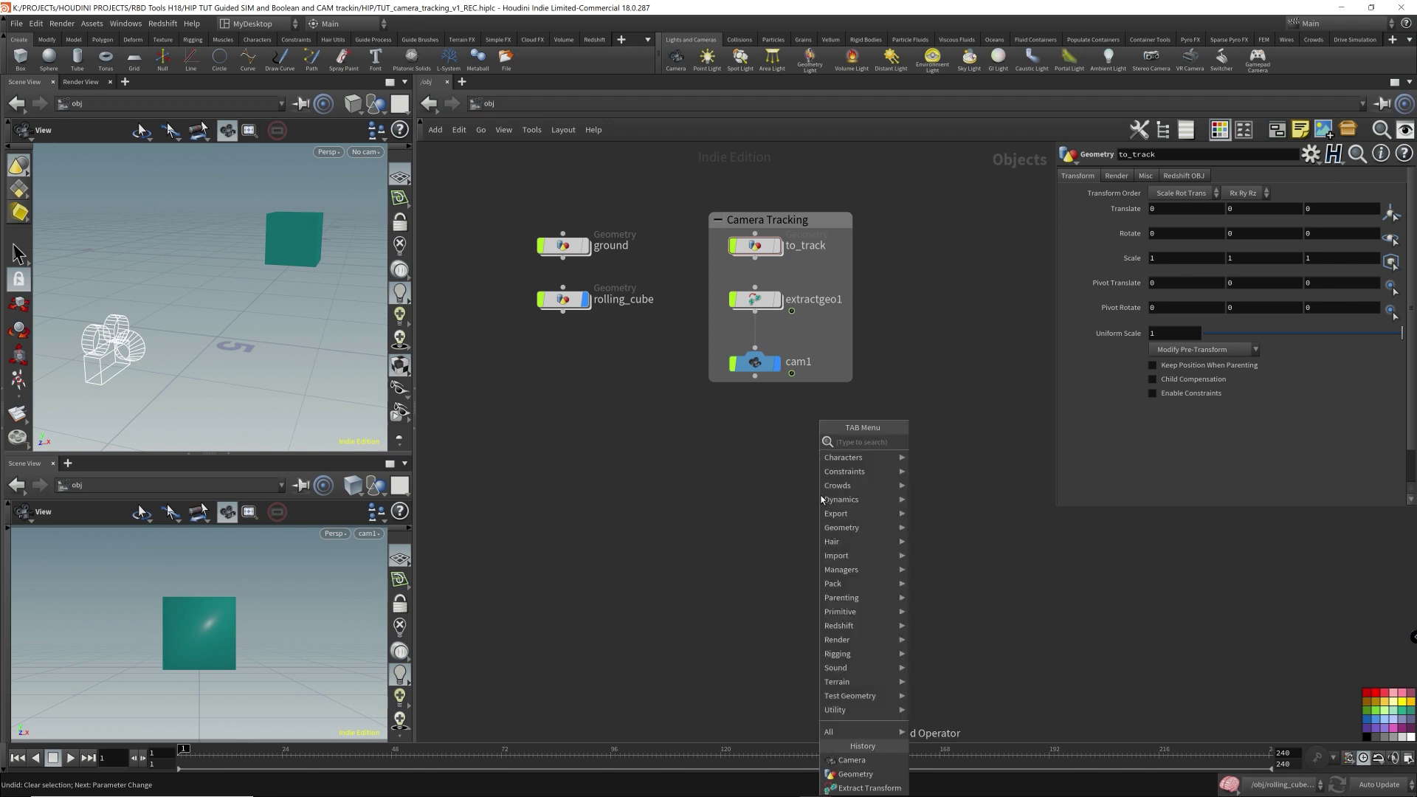
type("camera")
key("Return")
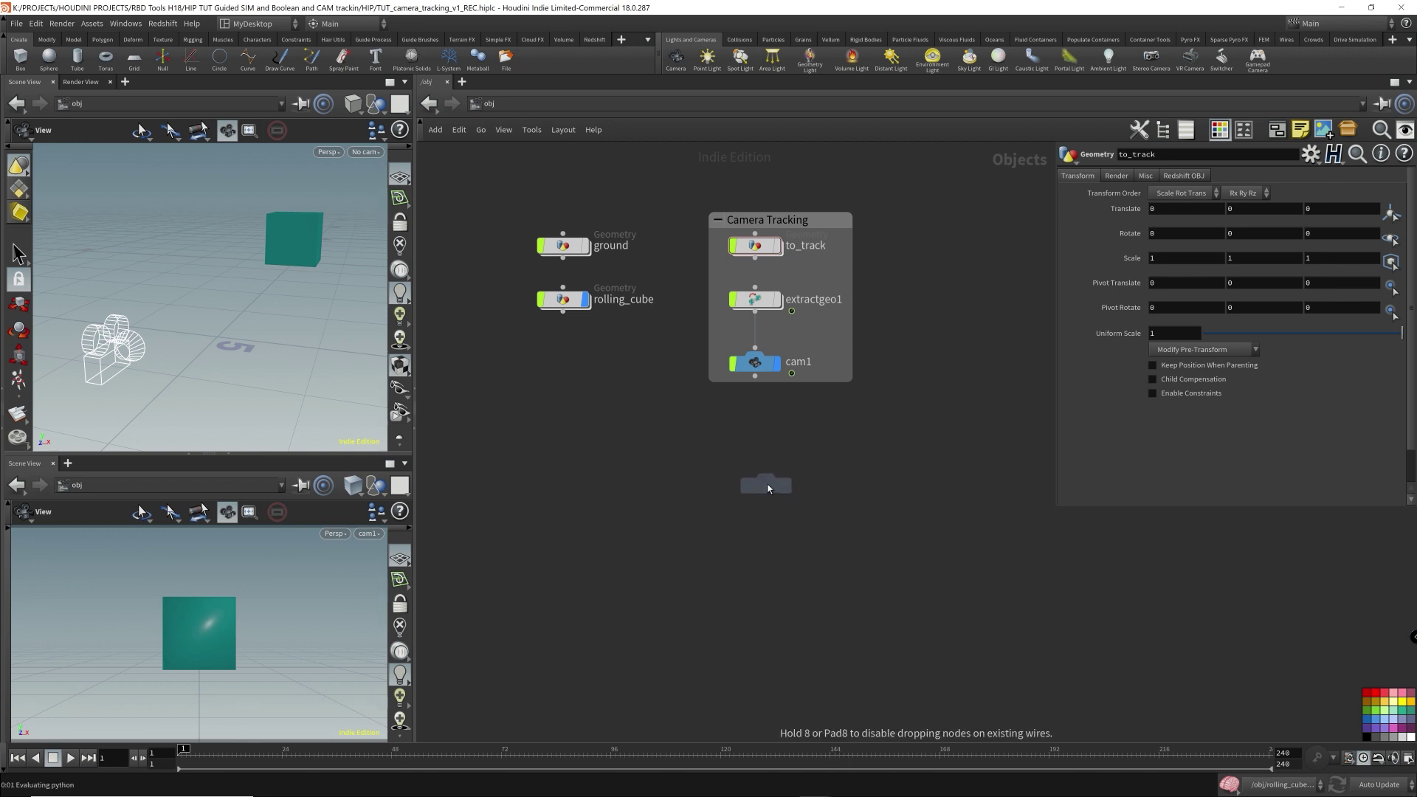
left_click(768, 487)
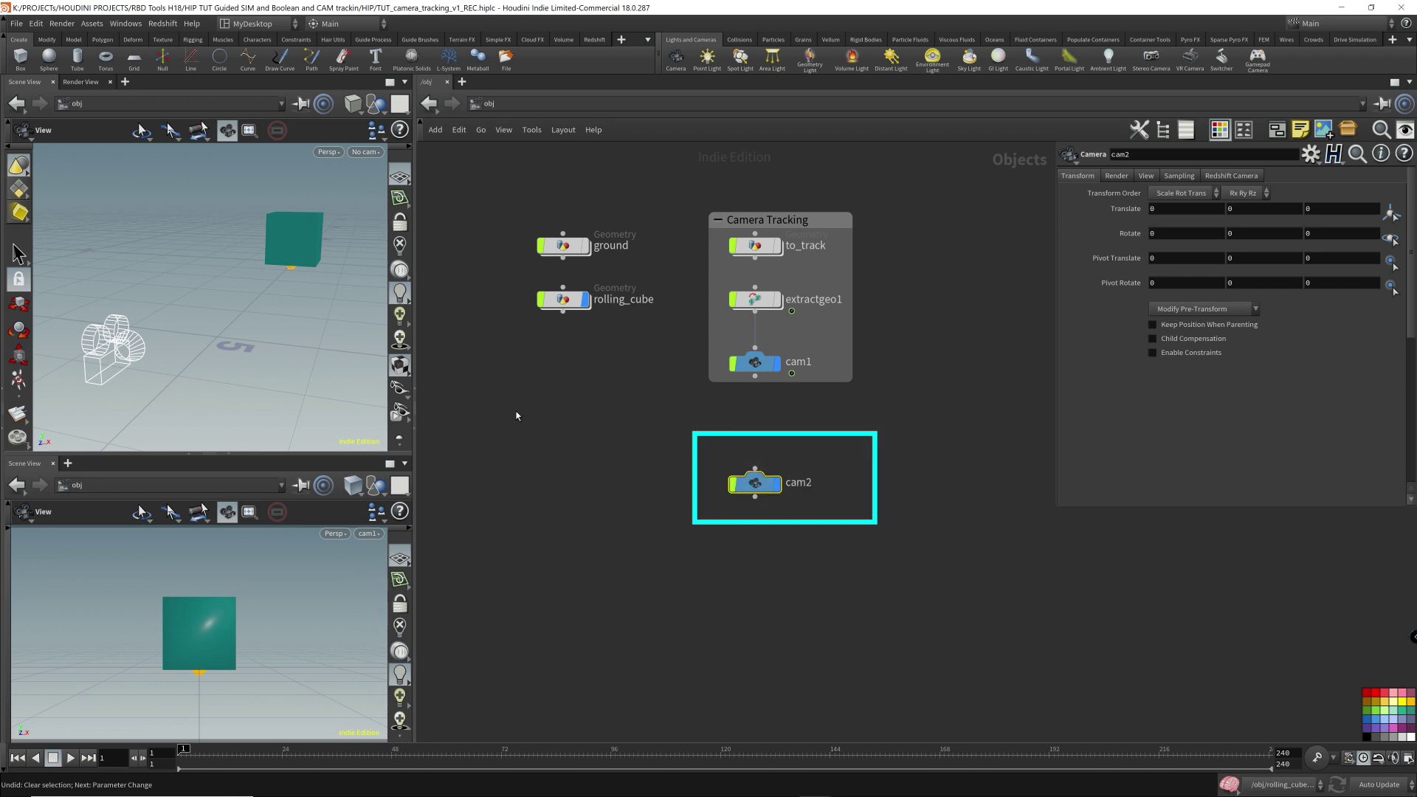
left_click(786, 369)
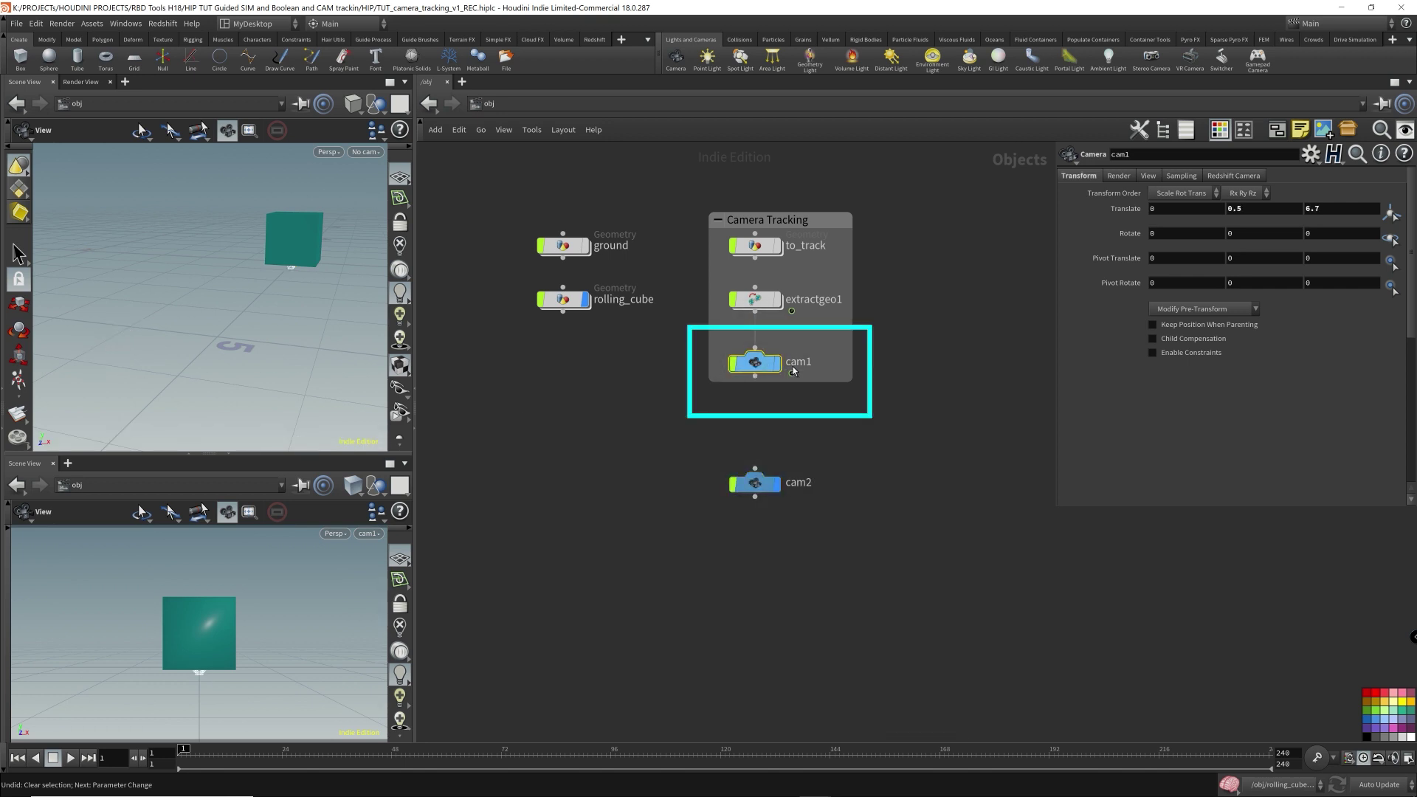
Move cam2 away from the cube along X and Z, to a translate of about 7.16, 0, 4.10.
left_click(797, 479)
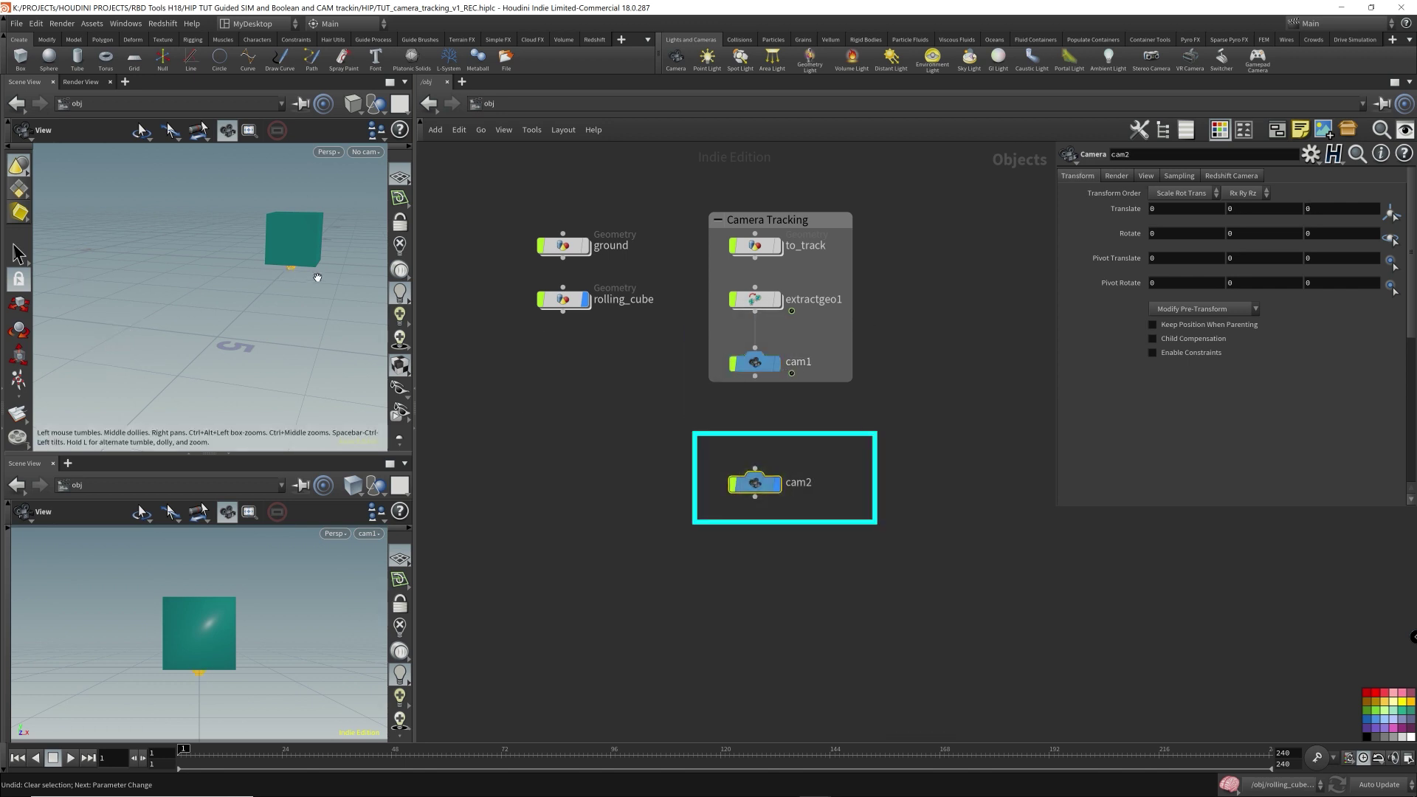
left_click_drag(317, 277, 344, 392)
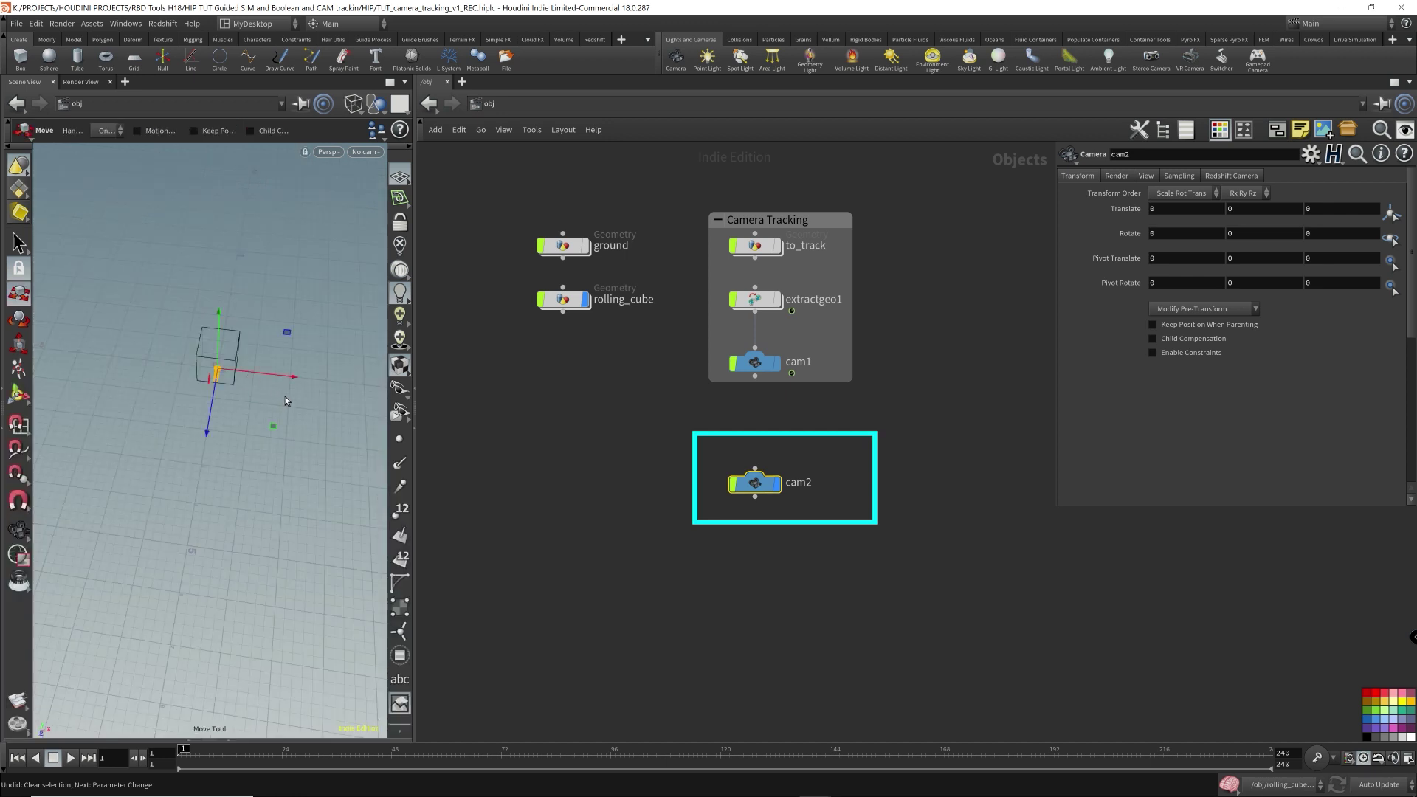
key("Escape")
mouse_move(341, 417)
left_mouse_down()
mouse_move(319, 430)
mouse_move(133, 421)
left_mouse_up()
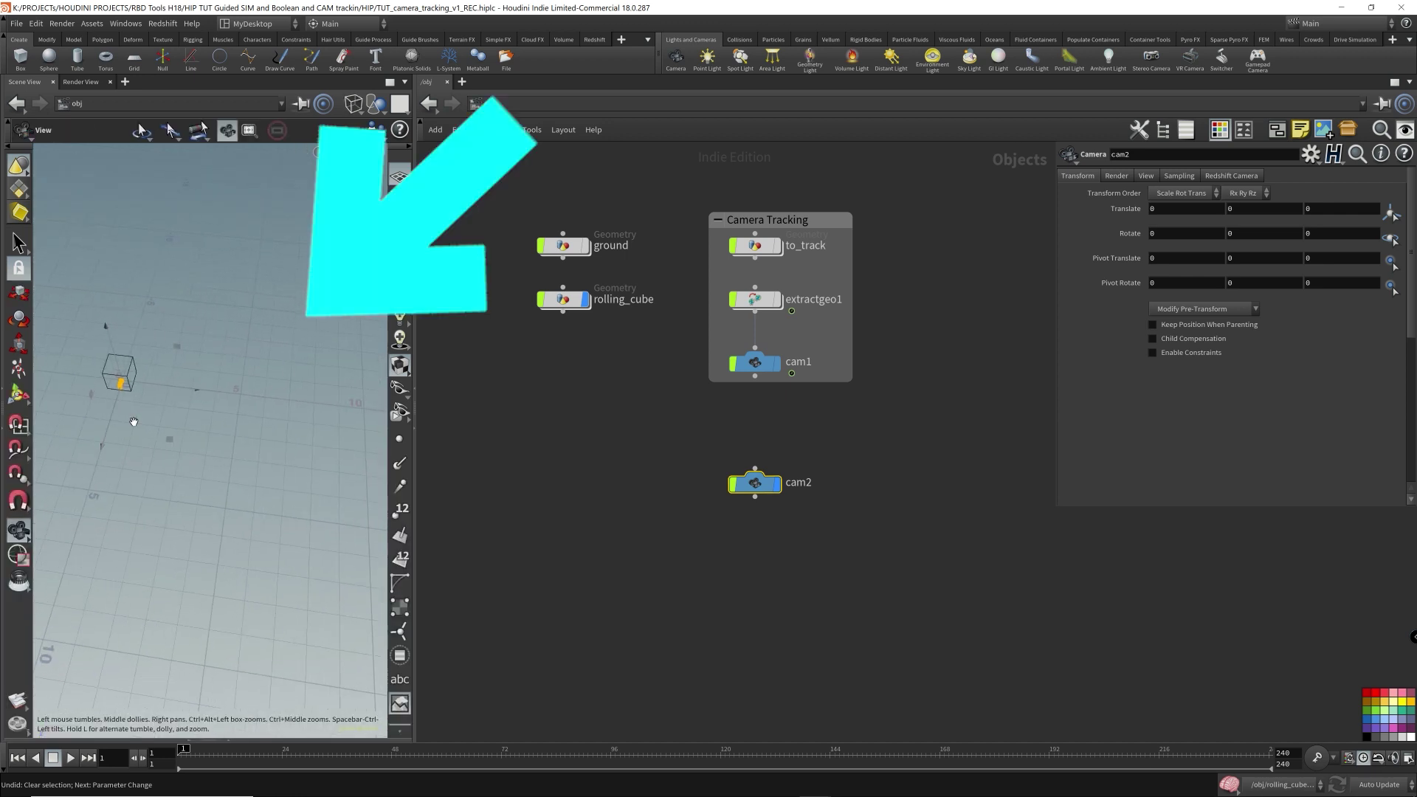
right_click_drag(297, 434, 254, 429, "alt")
left_click_drag(136, 437, 322, 571)
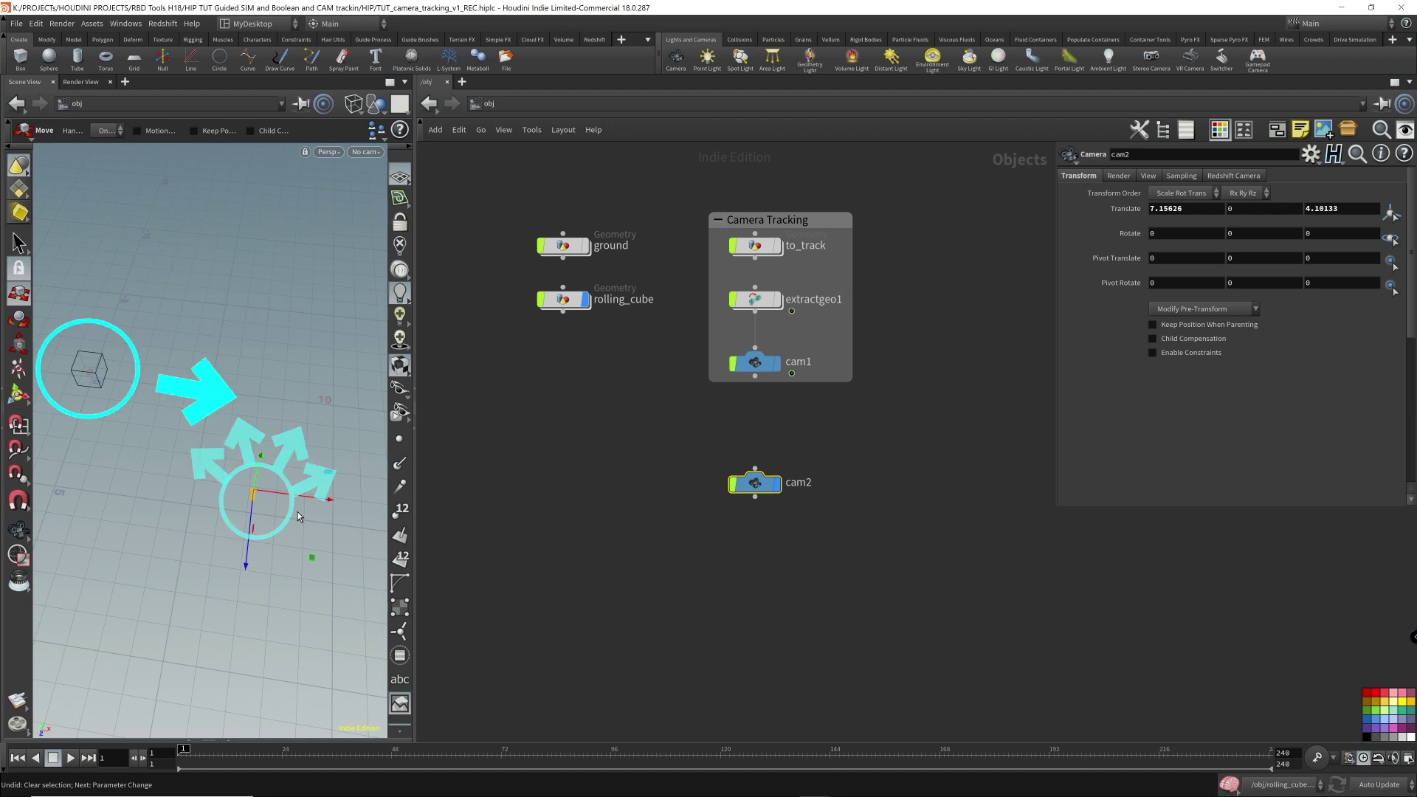
key("Escape")
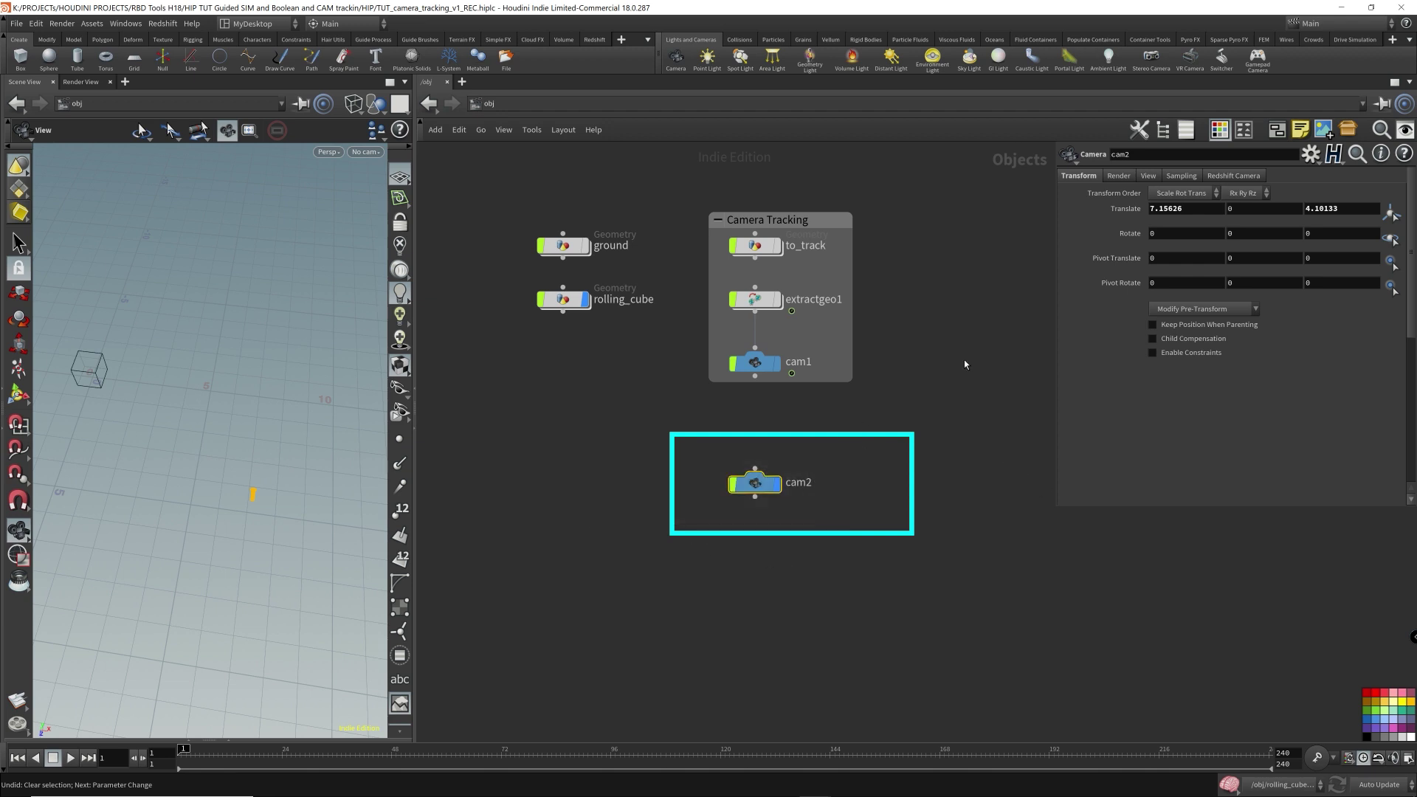
Open cam2's parameter interface for editing and show its invisible parameters.
left_click(1311, 153)
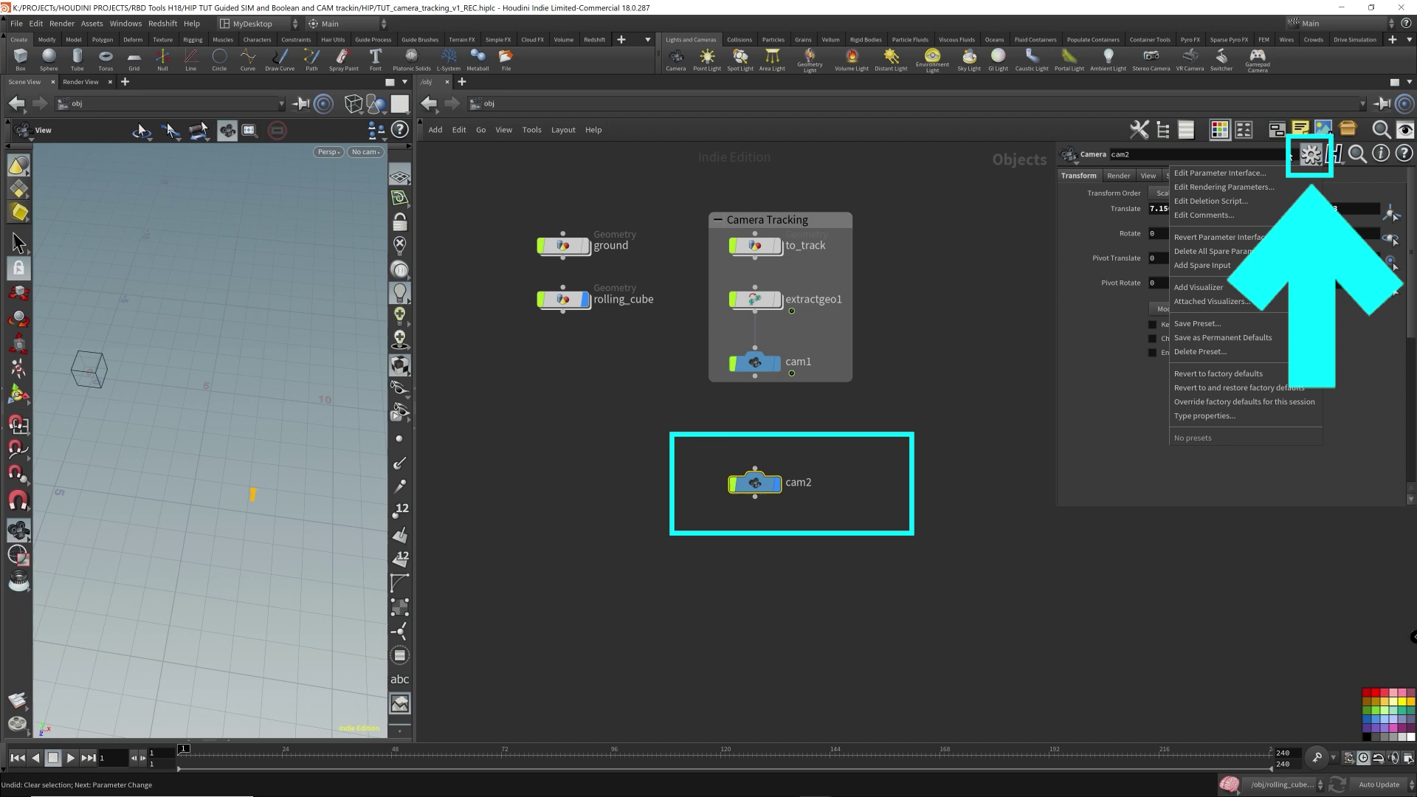
left_click(1222, 173)
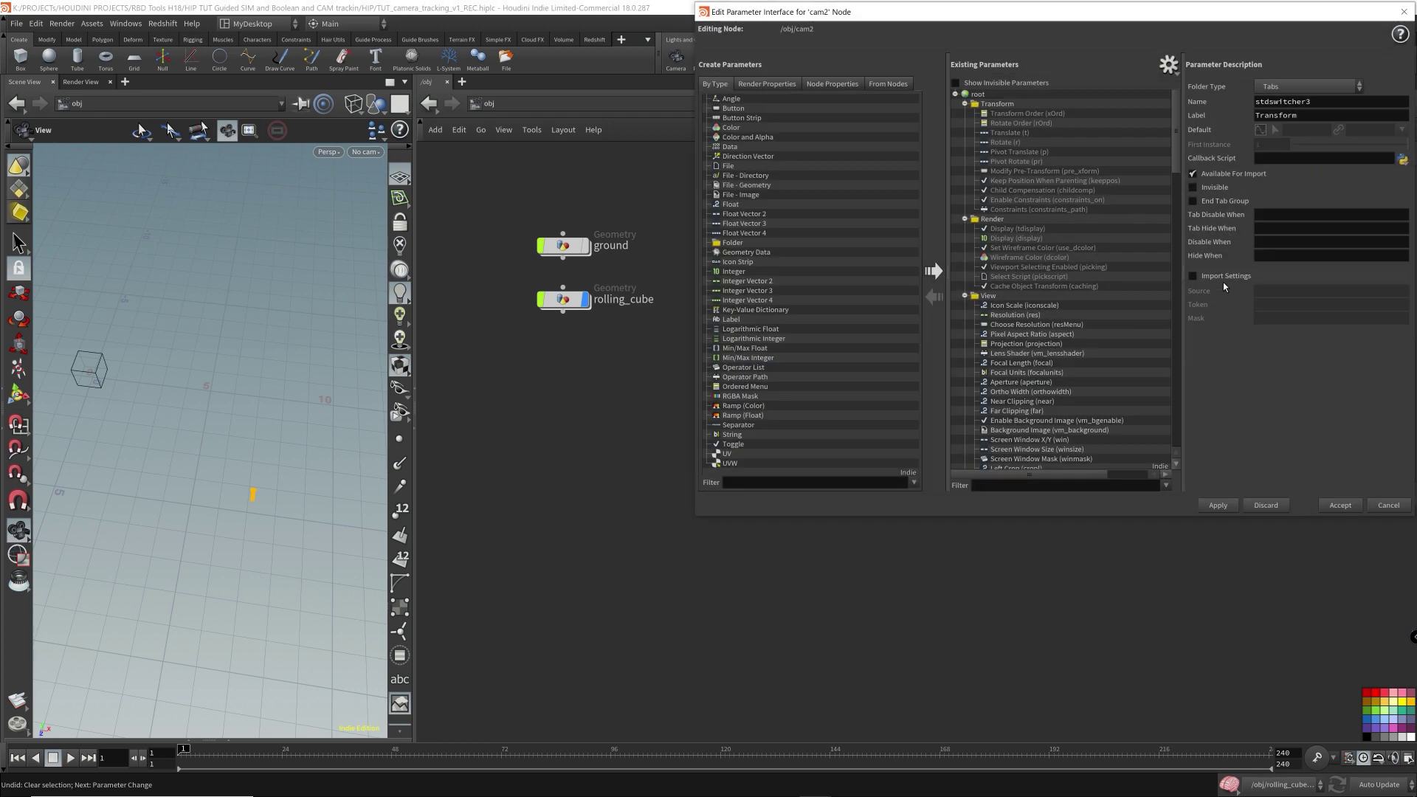
left_click_drag(999, 12, 902, 139)
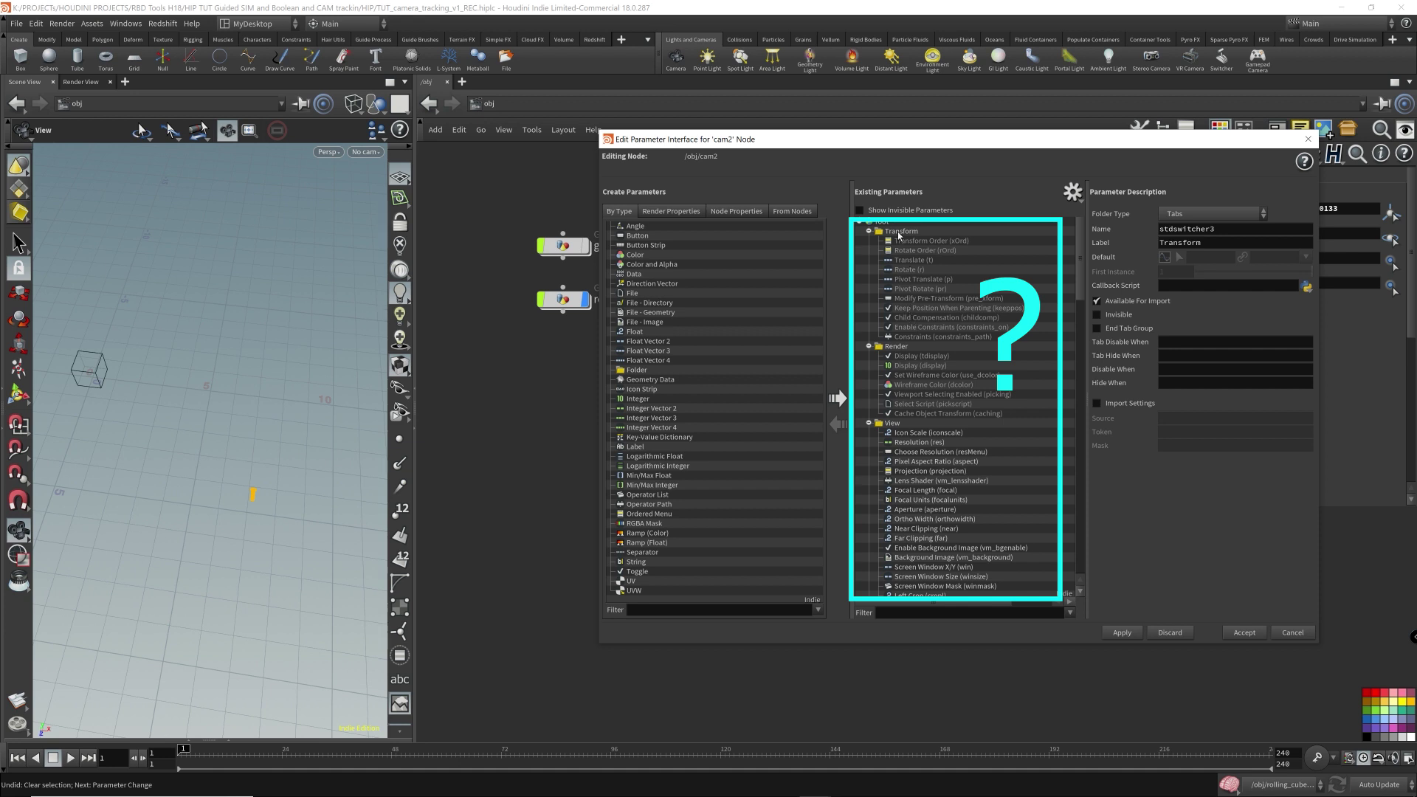
left_click(863, 212)
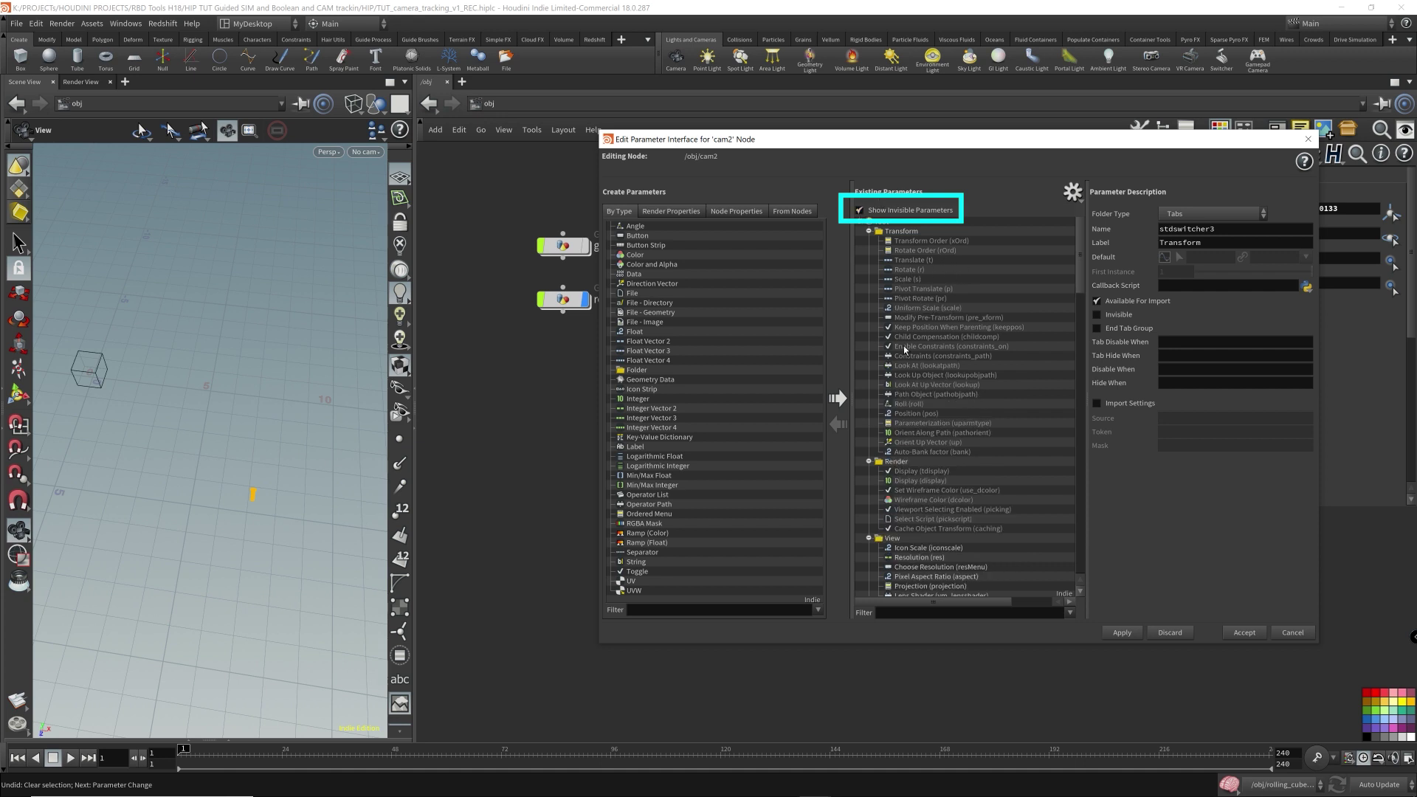
Make Enable Constraints, Constraints, Look At, Look Up Object and Look At Up Vector visible in cam2's Transform folder.
left_click(916, 368)
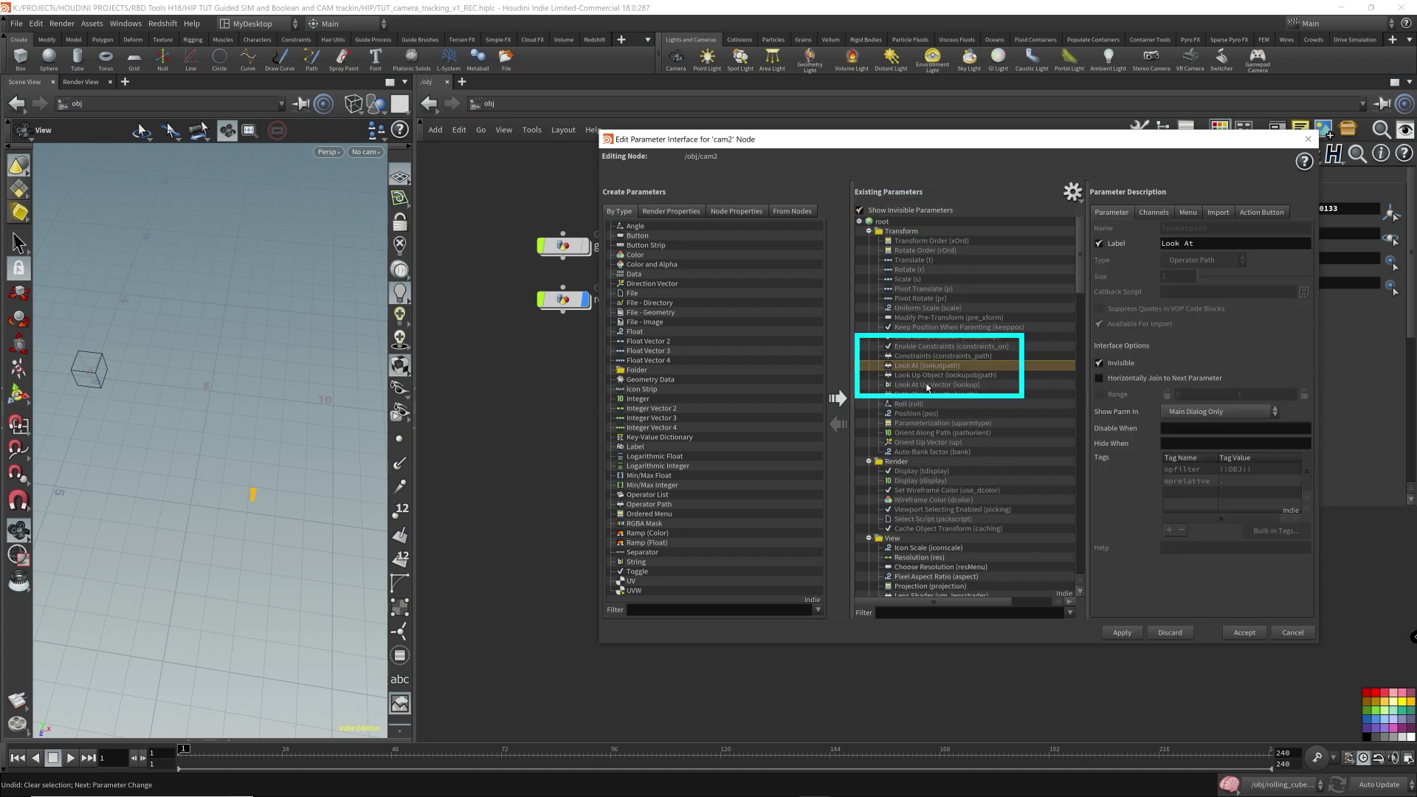
left_click(927, 384, "shift")
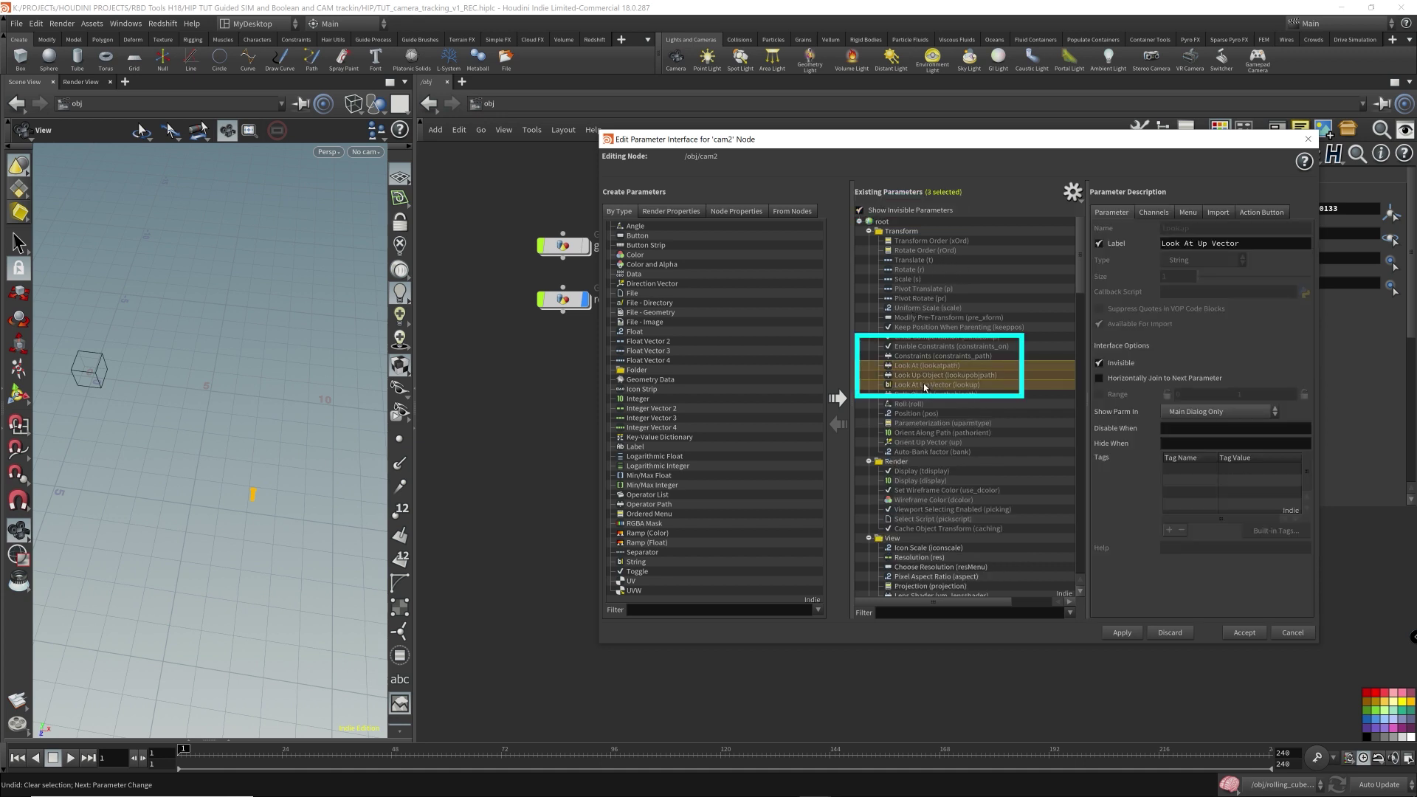
left_click(932, 346)
left_click(916, 386, "shift")
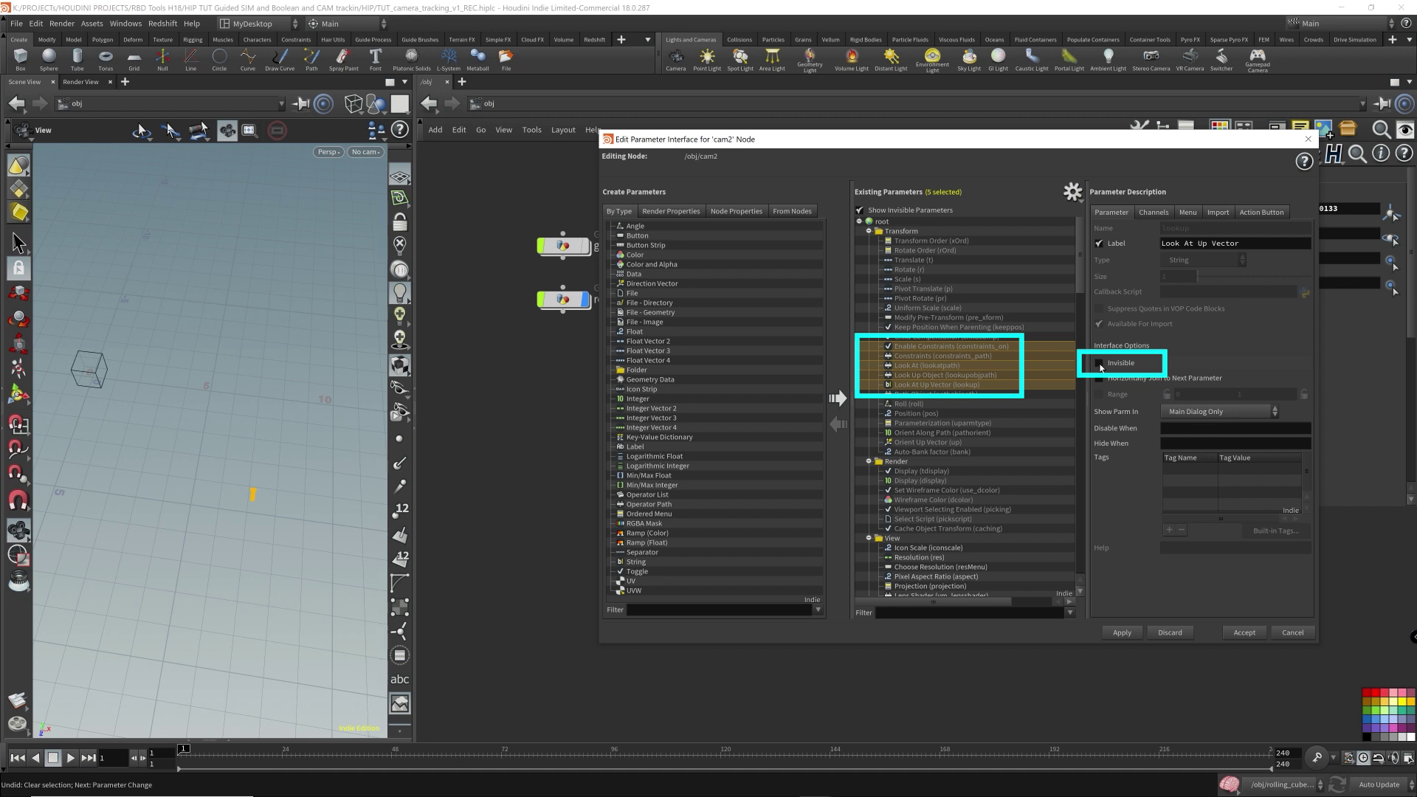
left_click(1100, 364)
Check the Invisible setting of cam2's constraint and look-at parameters individually, and accept the interface changes.
left_click(922, 356)
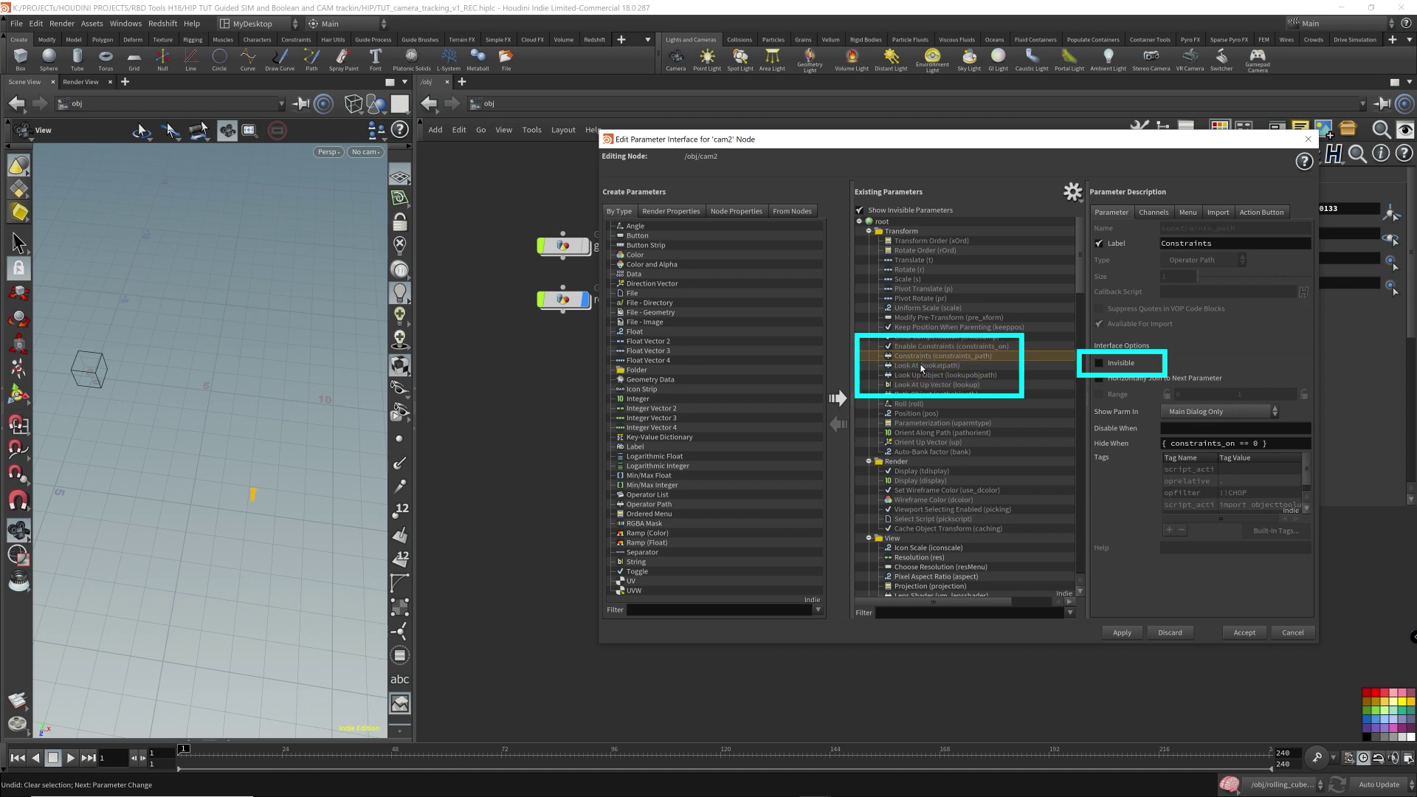
left_click(922, 365)
left_click(921, 375)
left_click(922, 385)
left_click(920, 395)
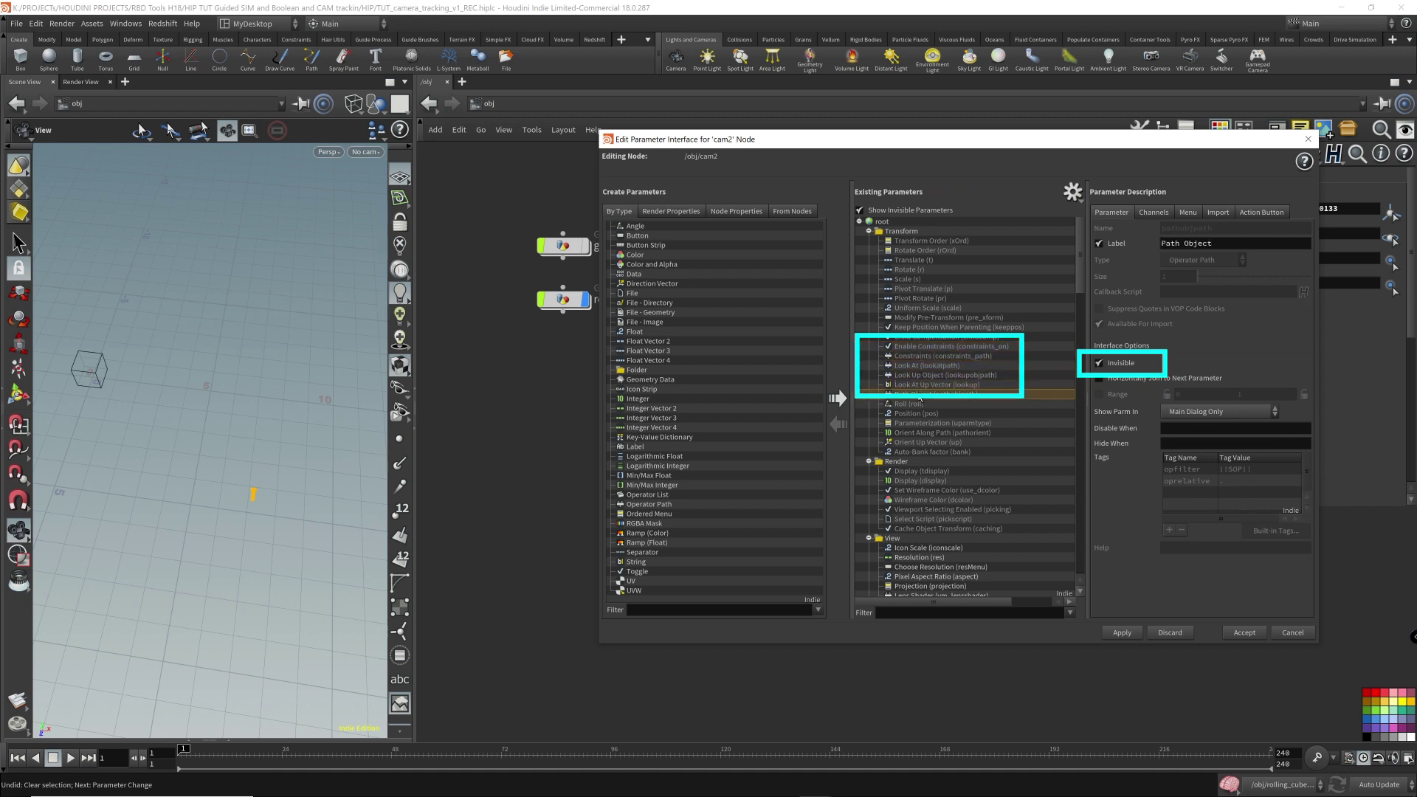
left_click(921, 376)
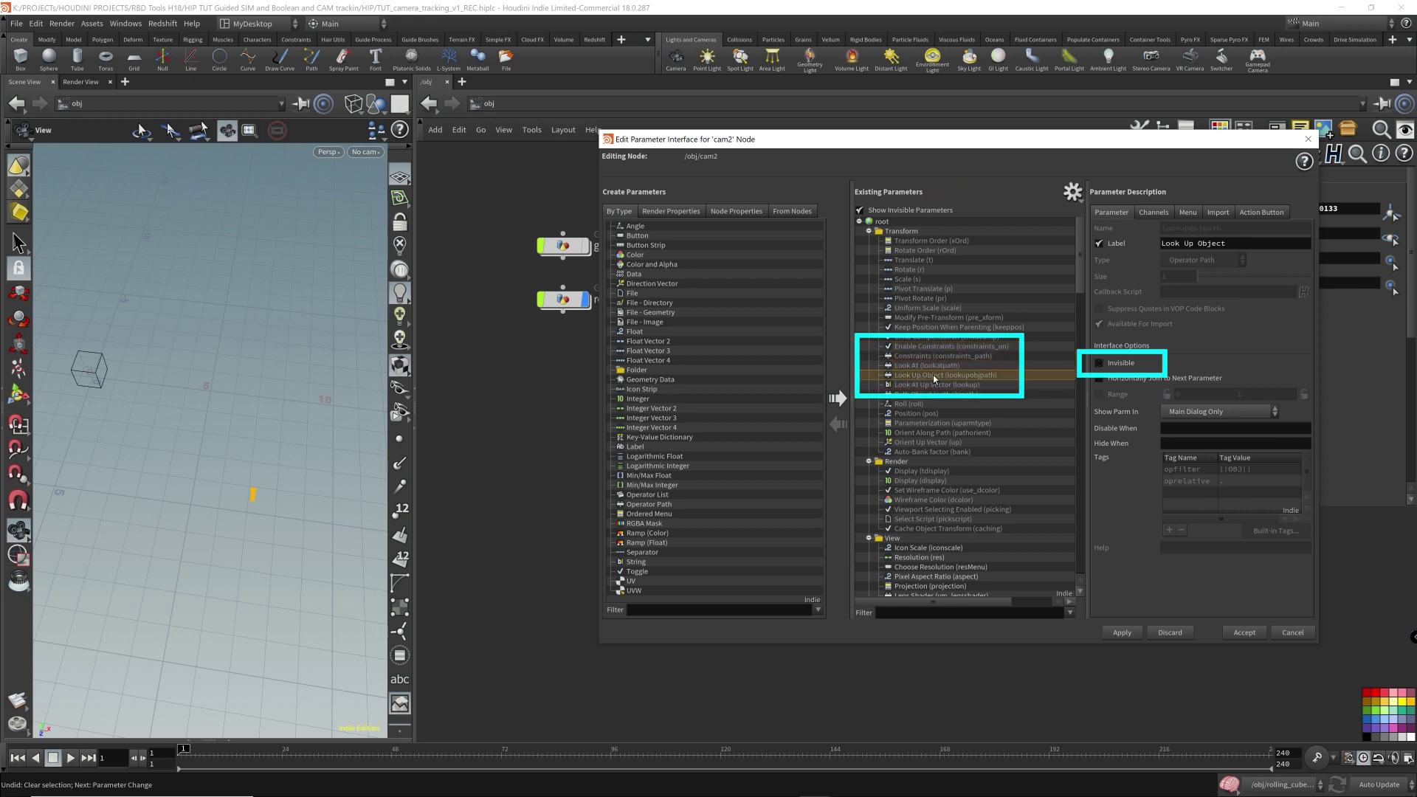
left_click(1119, 633)
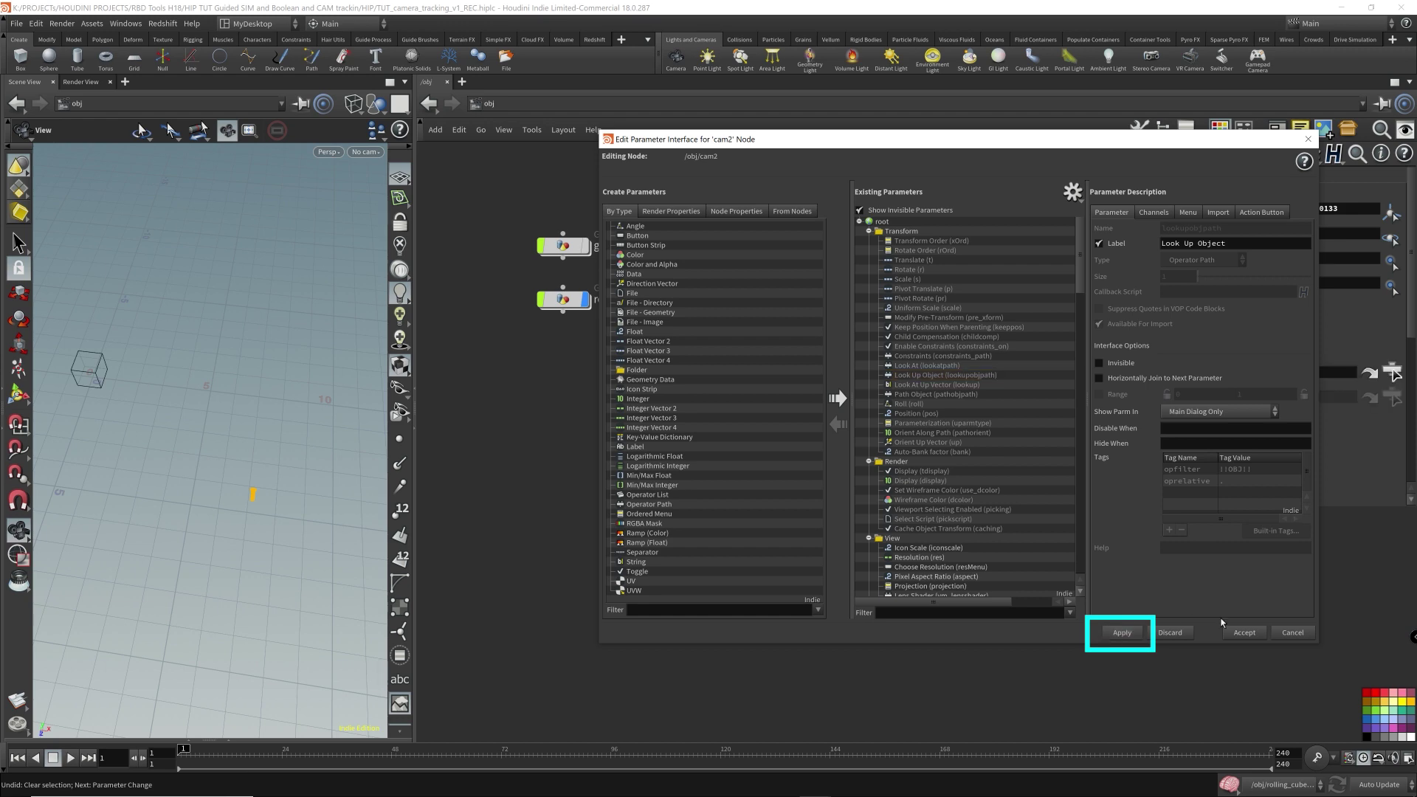
left_click(1248, 635)
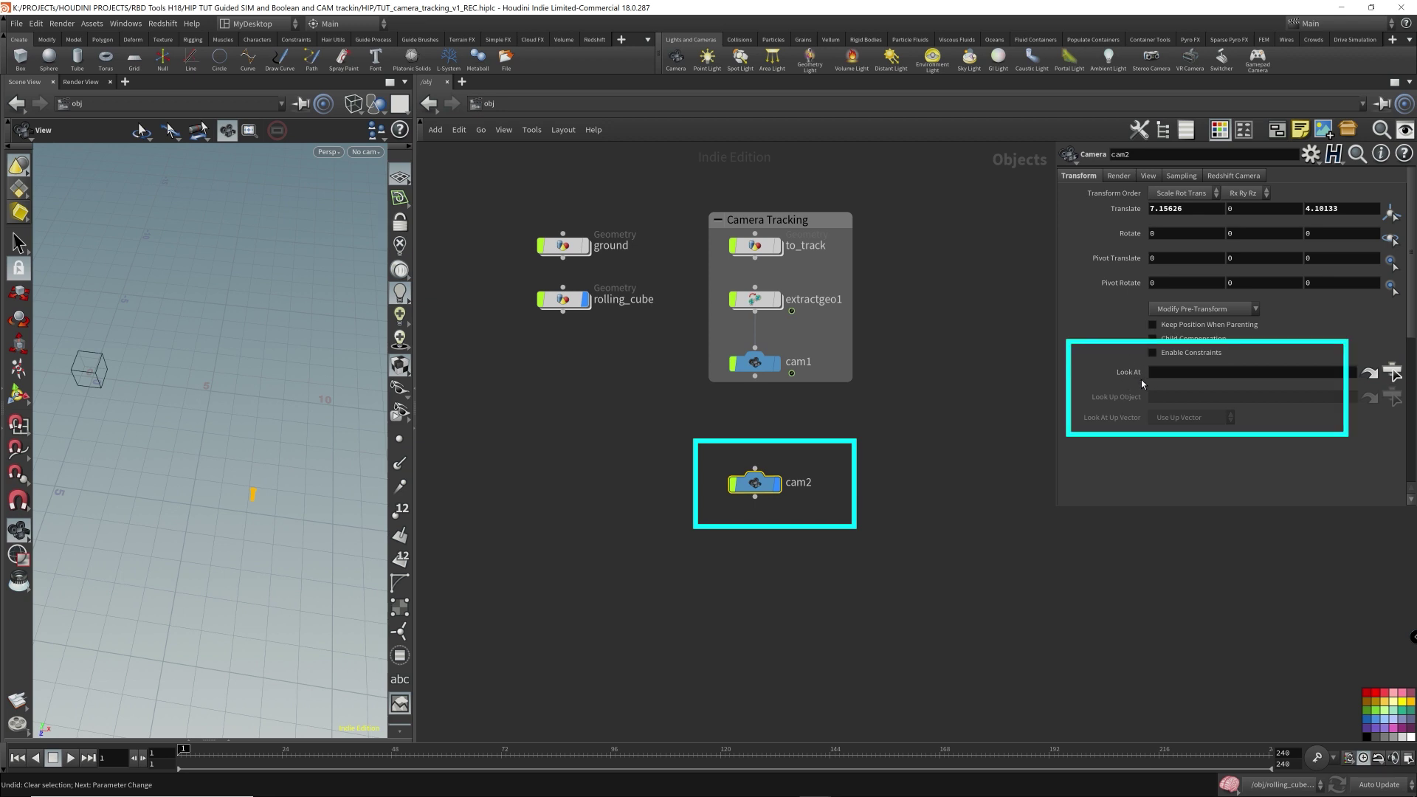
Hide Enable Constraints, Constraints, Look Up Object and Look At Up Vector in cam2's parameter interface, leaving only Look At exposed.
left_click(1211, 378)
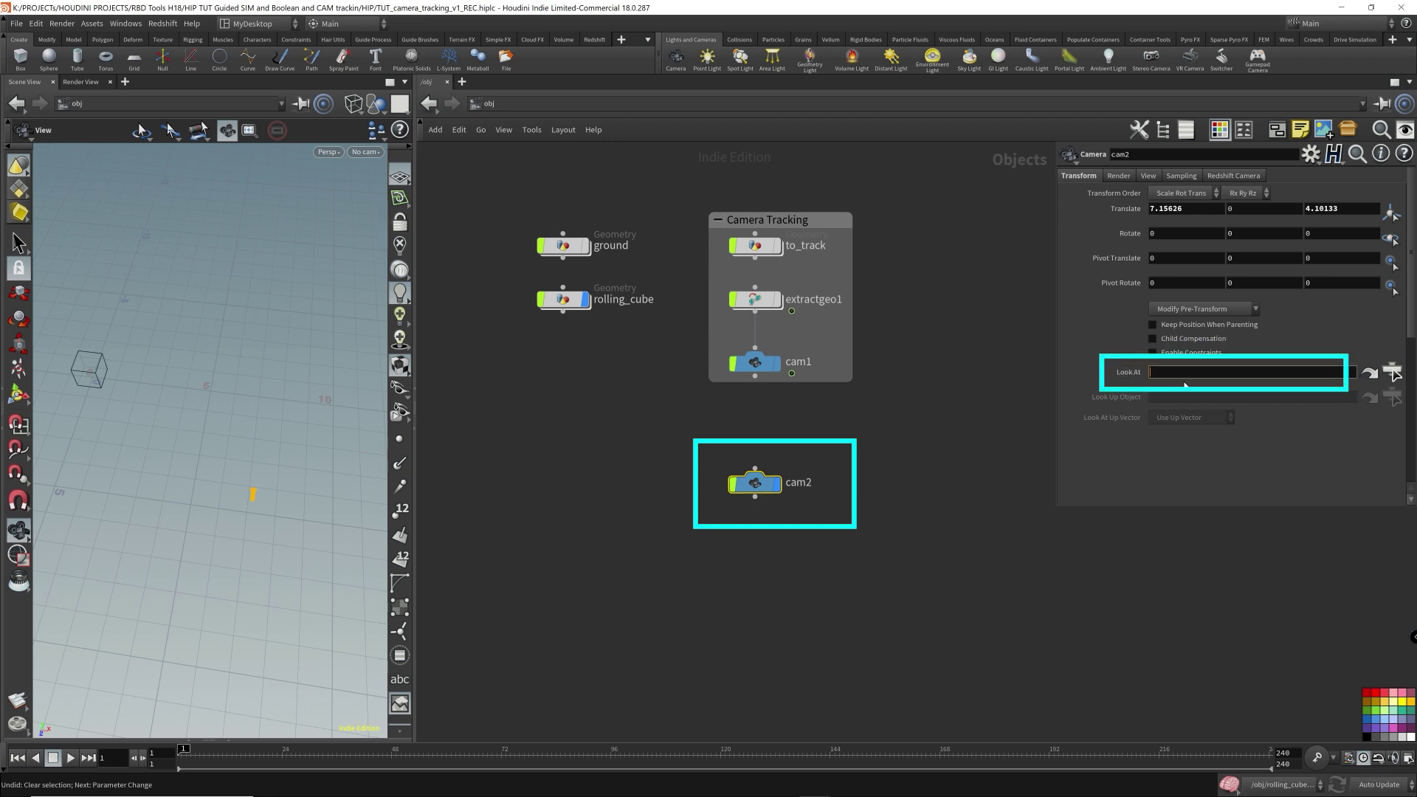
left_click(1317, 158)
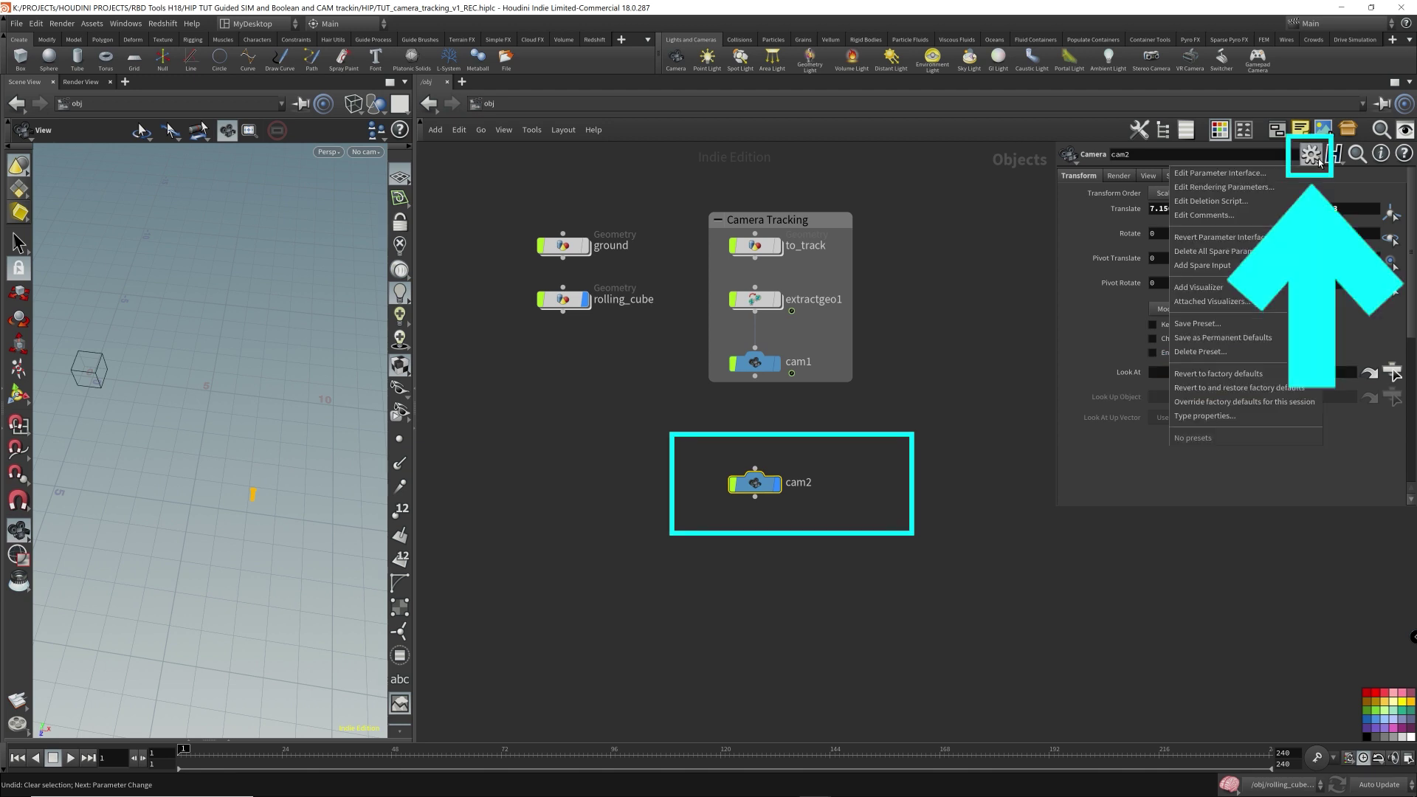
left_click(1283, 174)
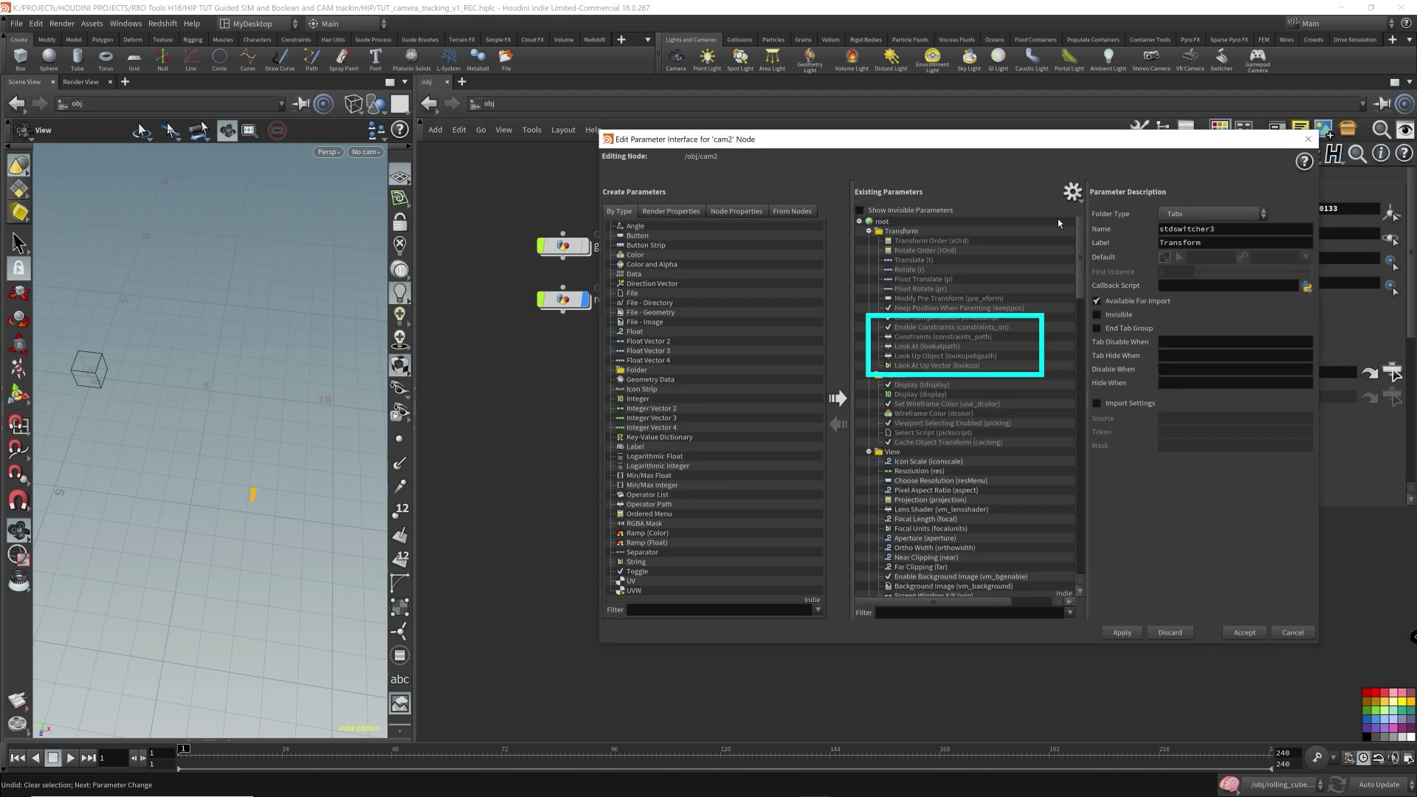
left_click(917, 356)
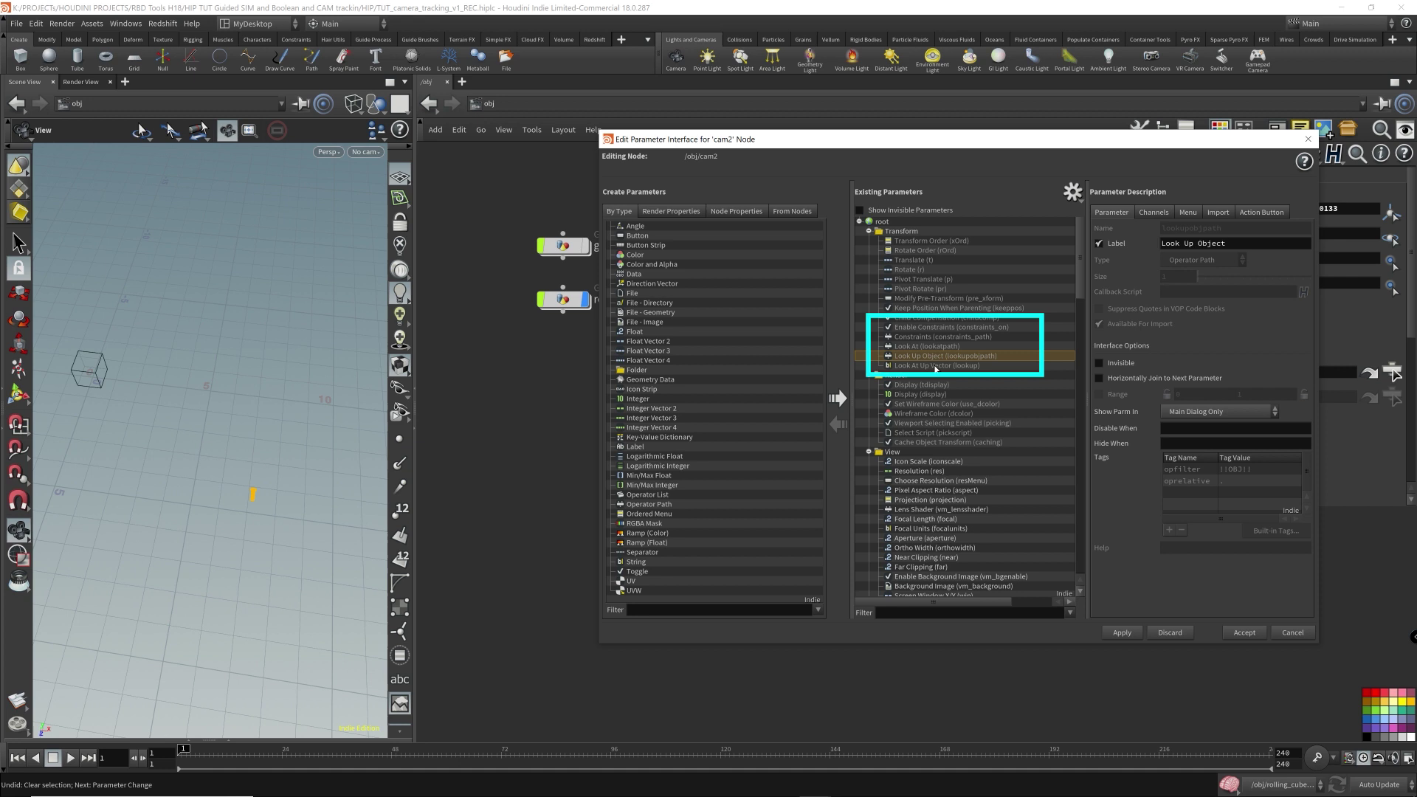
left_click(934, 366, "ctrl")
left_click(928, 338, "ctrl")
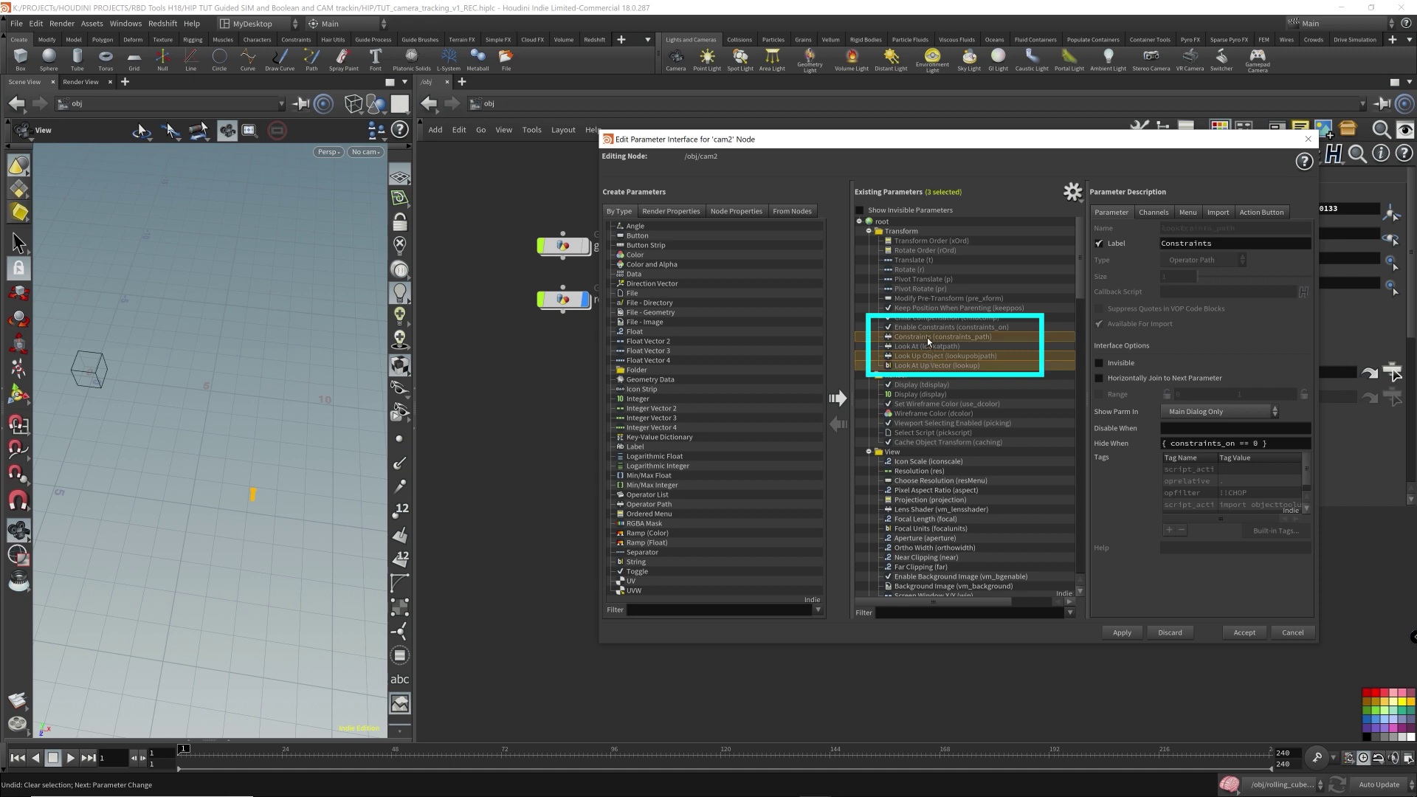
left_click(942, 328, "ctrl")
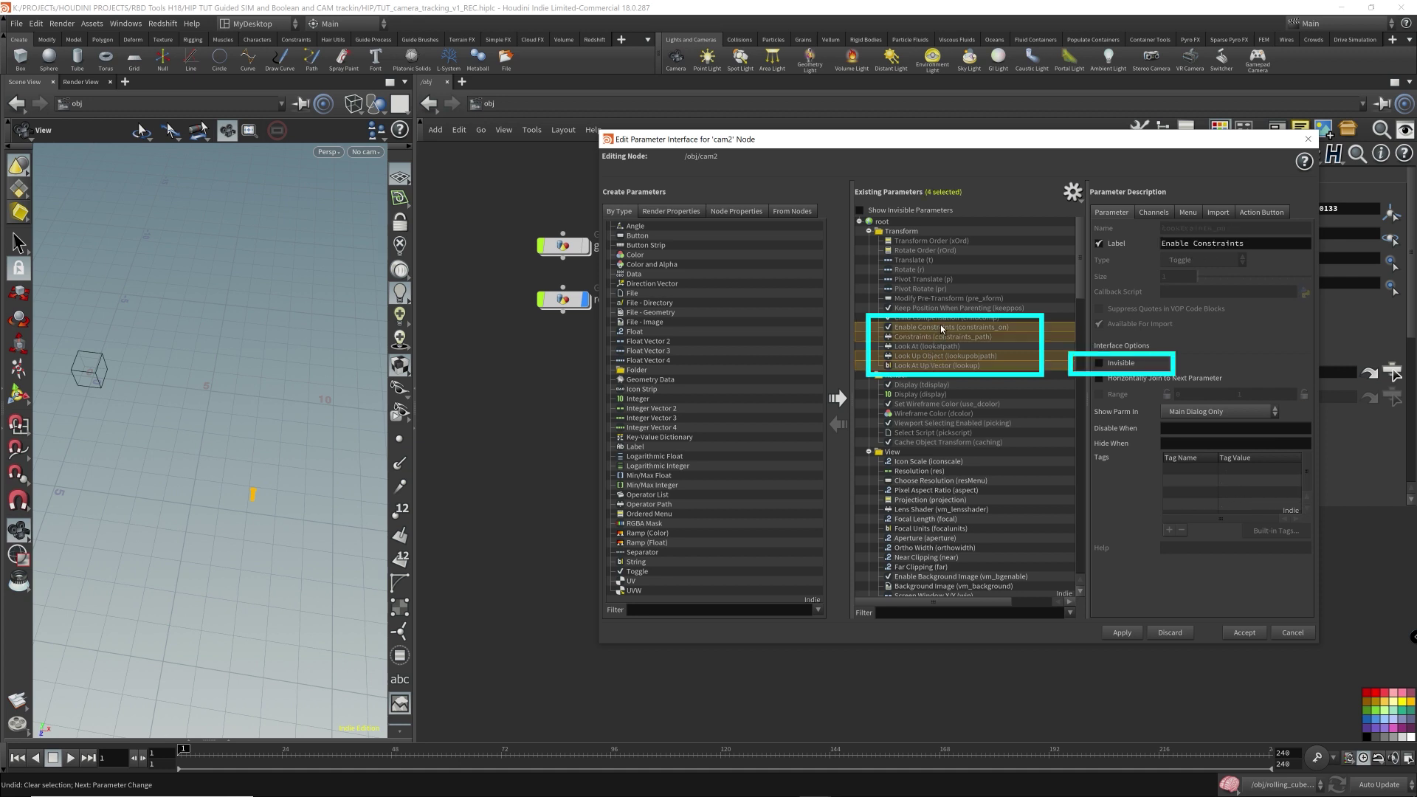
left_click(1100, 362)
left_click(1122, 633)
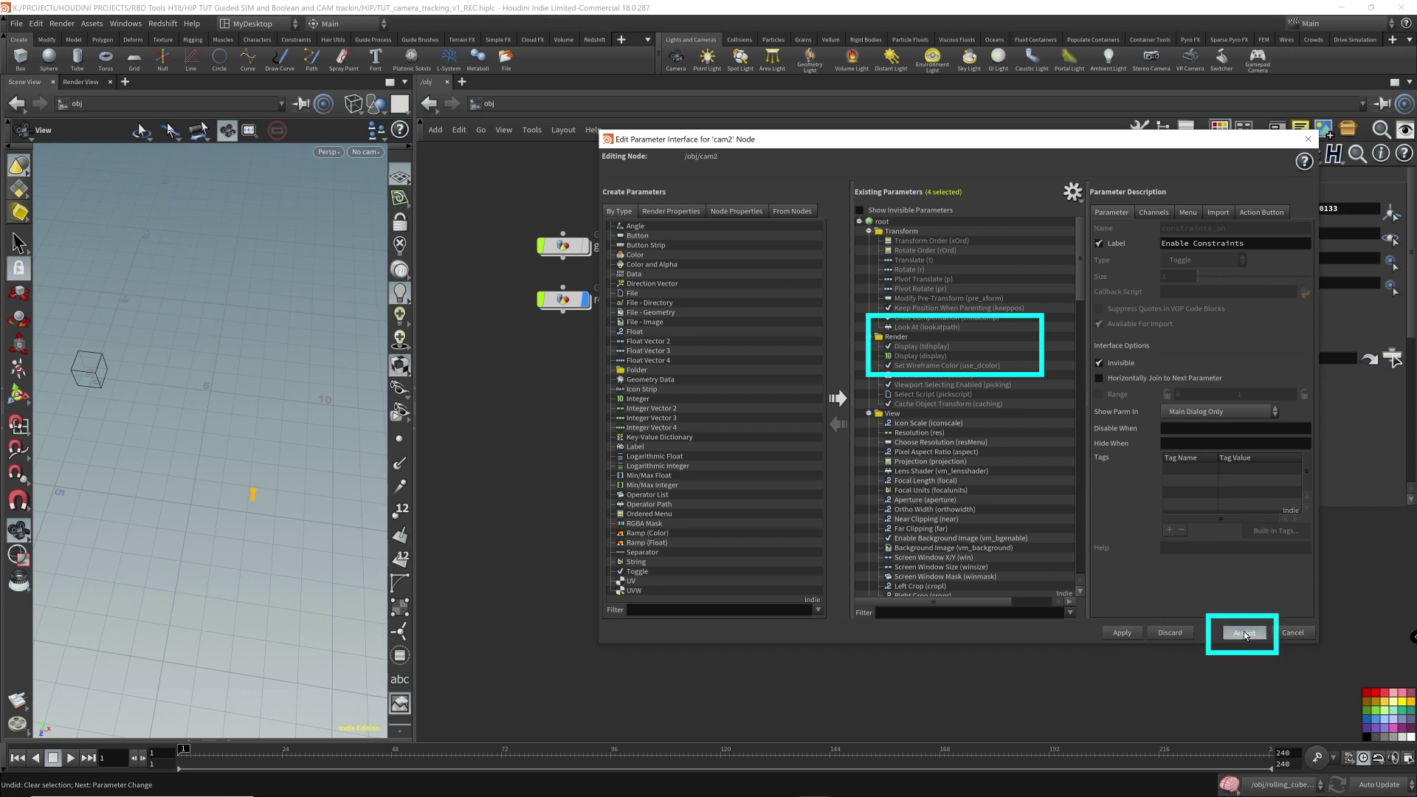
left_click(1244, 633)
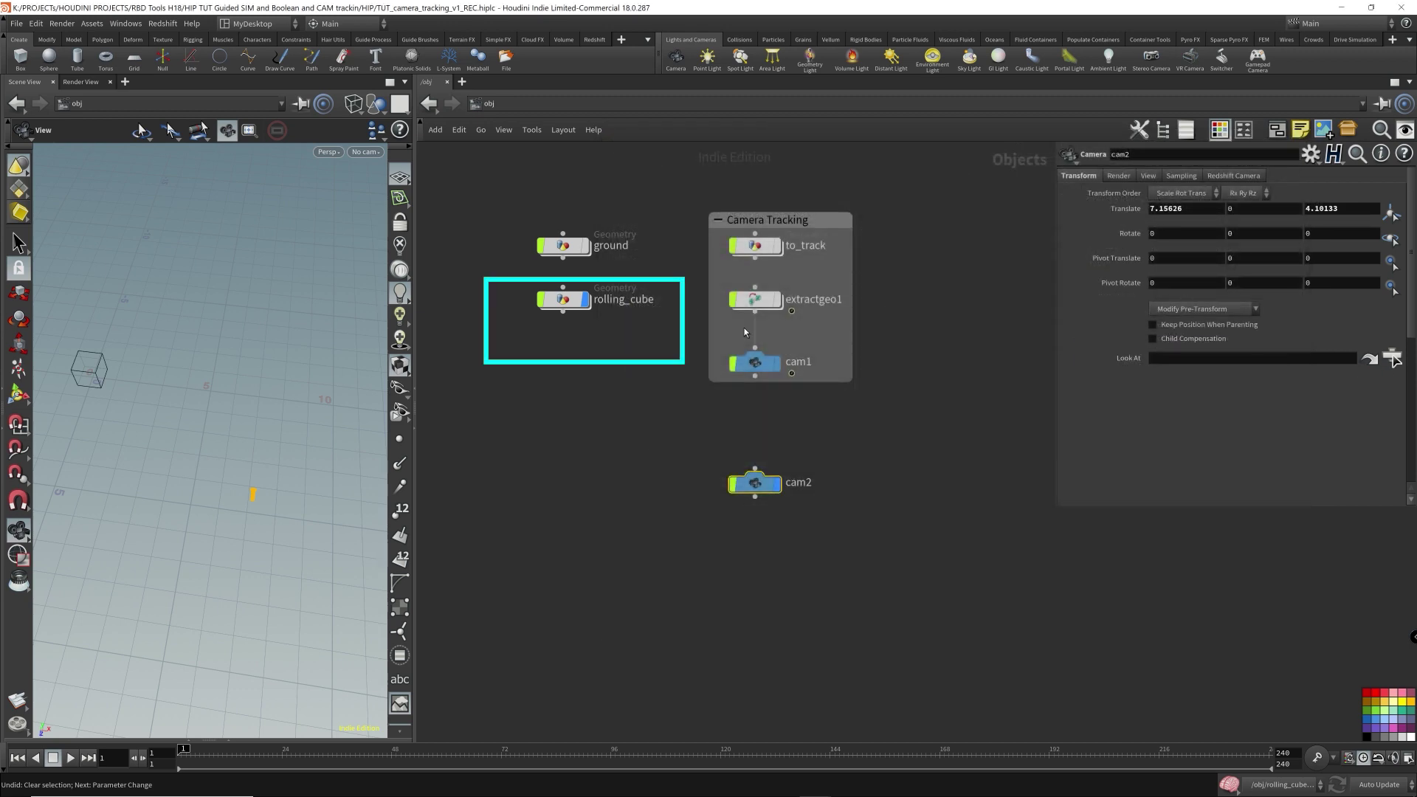
Set cam2's Look At target to ../rolling_cube and restore the second viewport with its view through cam2.
mouse_move(569, 307)
left_click_drag(568, 303, 1166, 362)
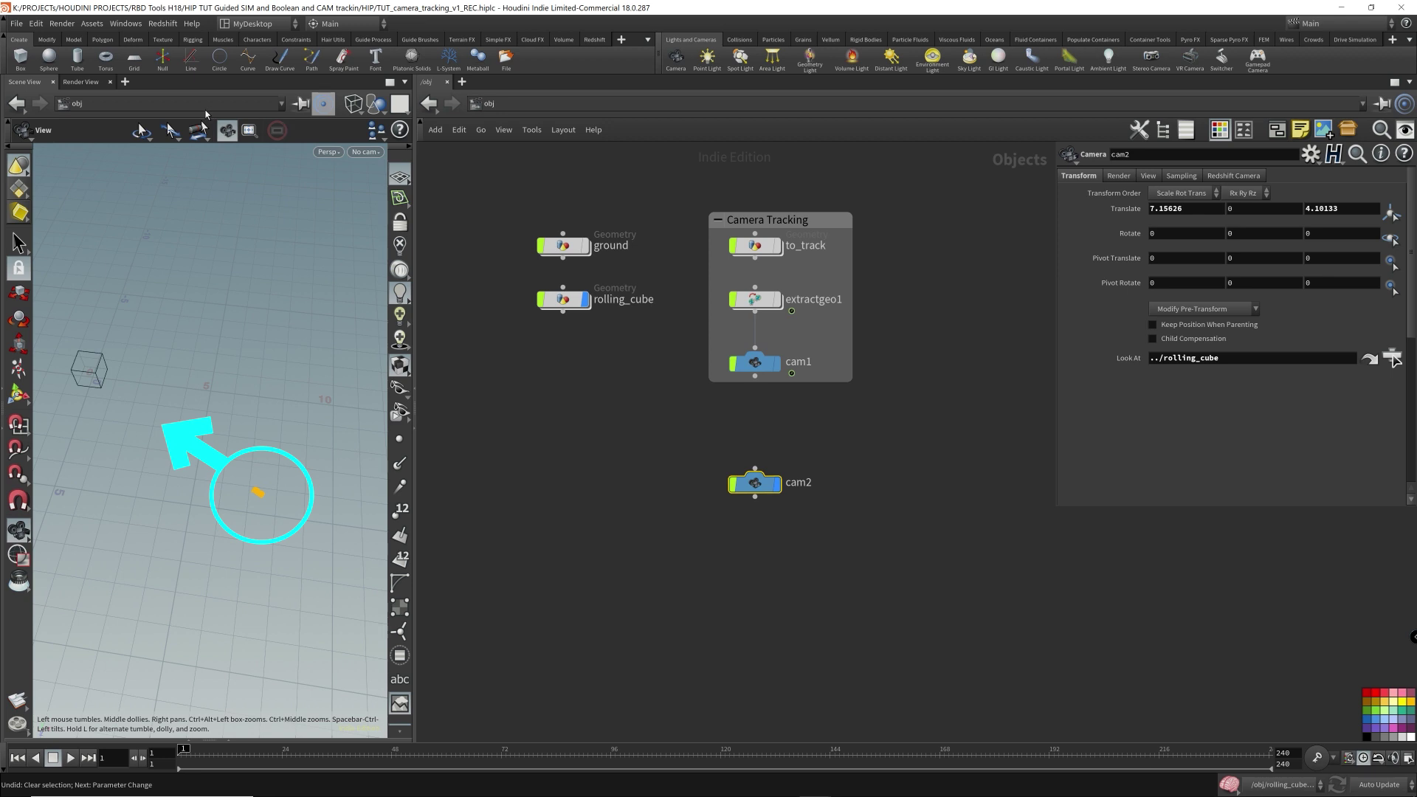
left_click(225, 742)
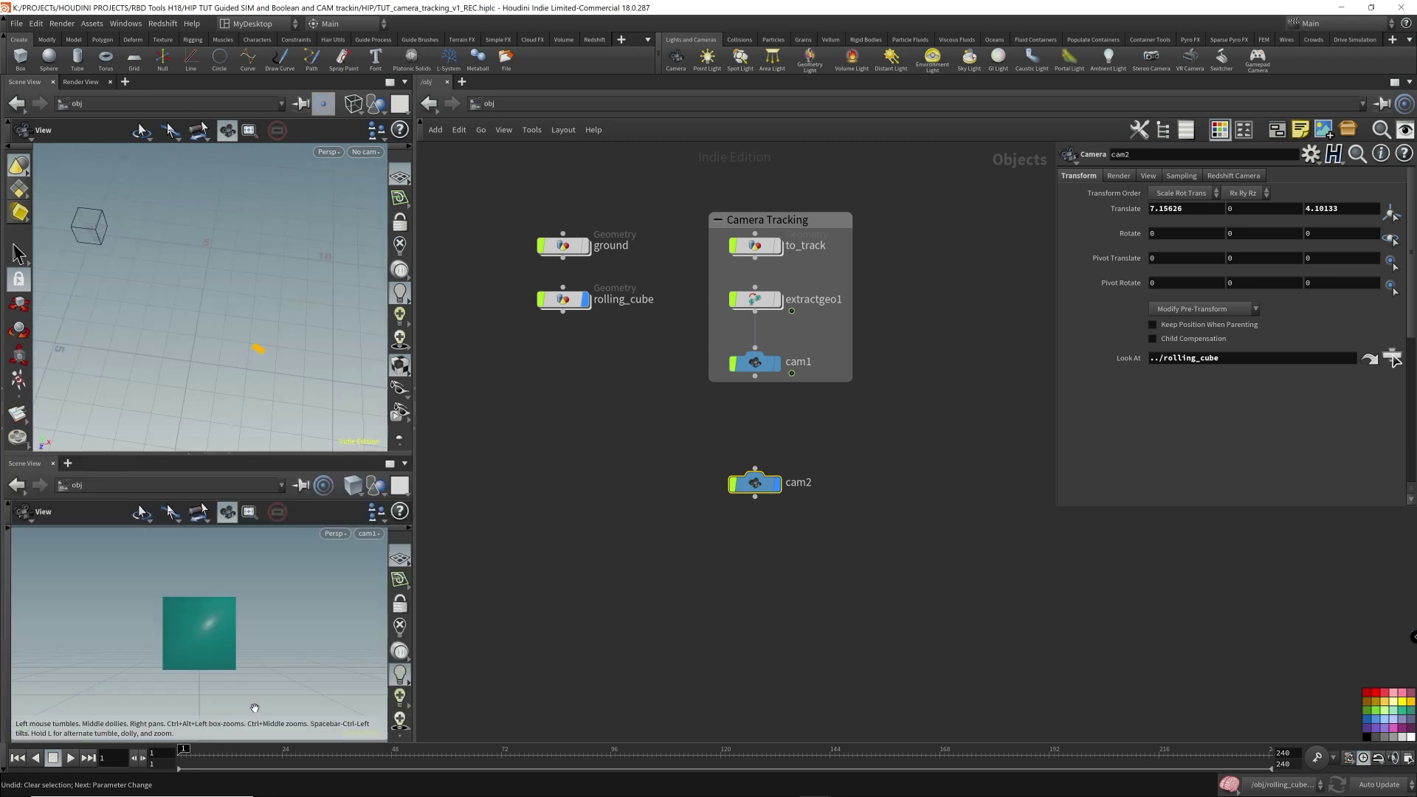
left_click(368, 533)
left_click(382, 611)
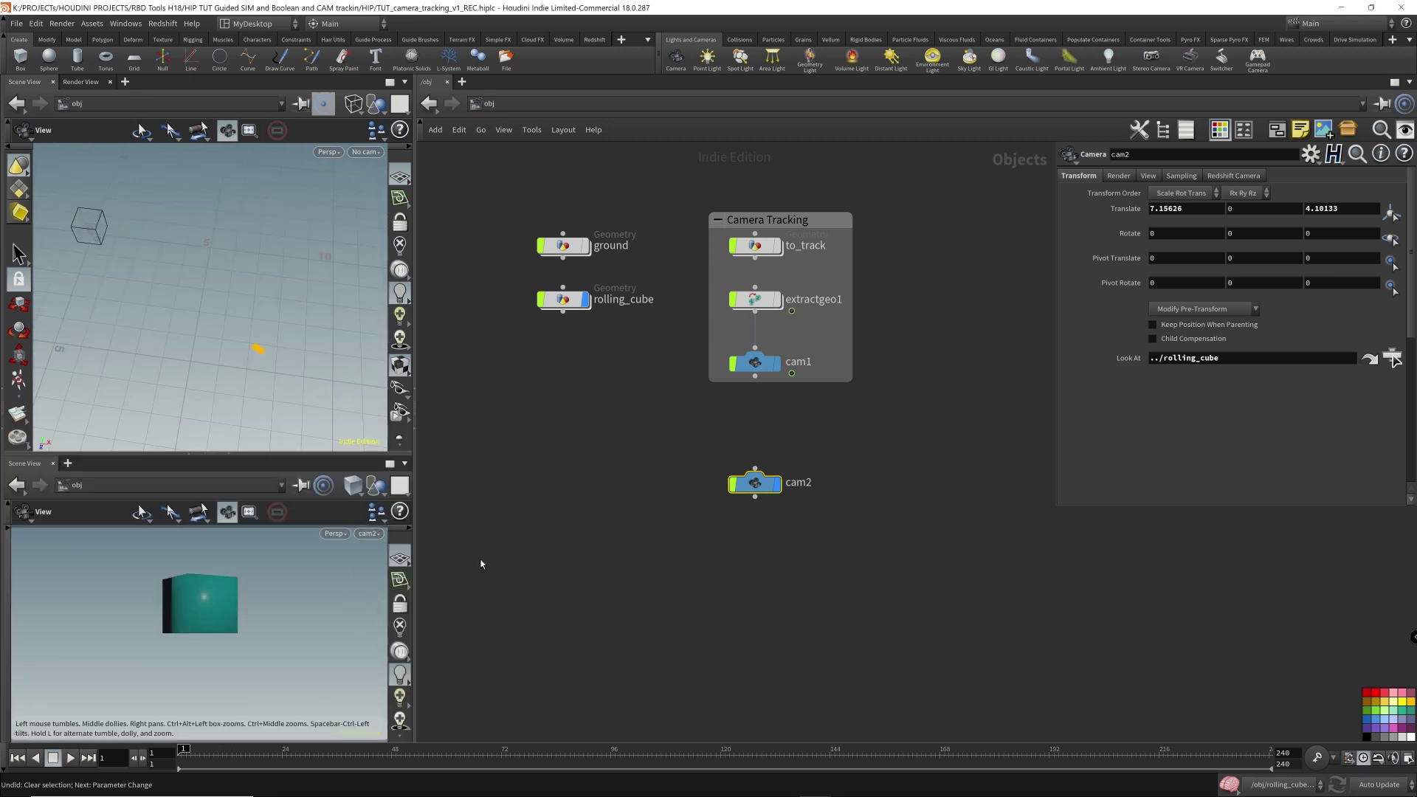
Play the animation to examine how cam2 follows the rolling cube, and return to frame 1.
left_click(70, 758)
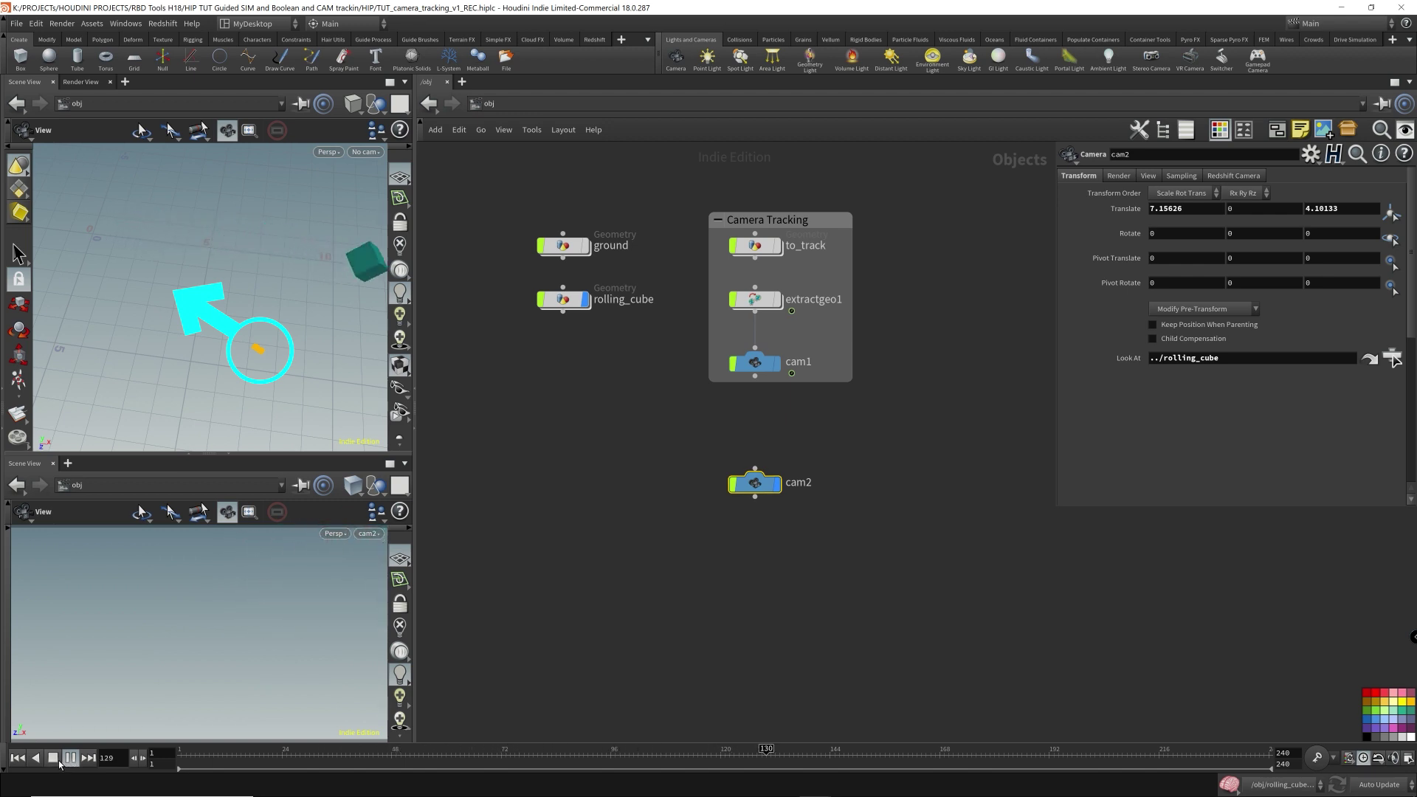
left_click(71, 759)
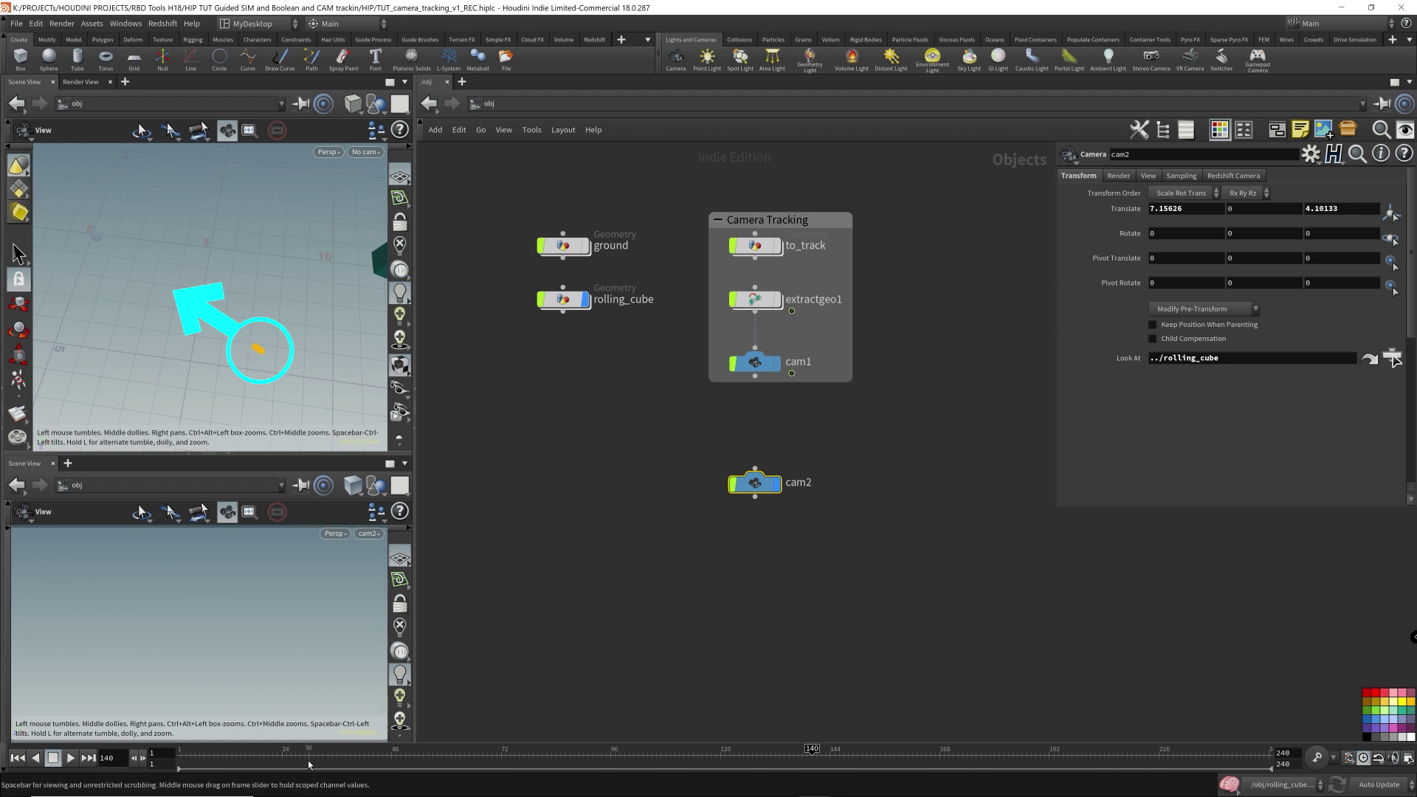
left_click_drag(275, 751, 174, 766)
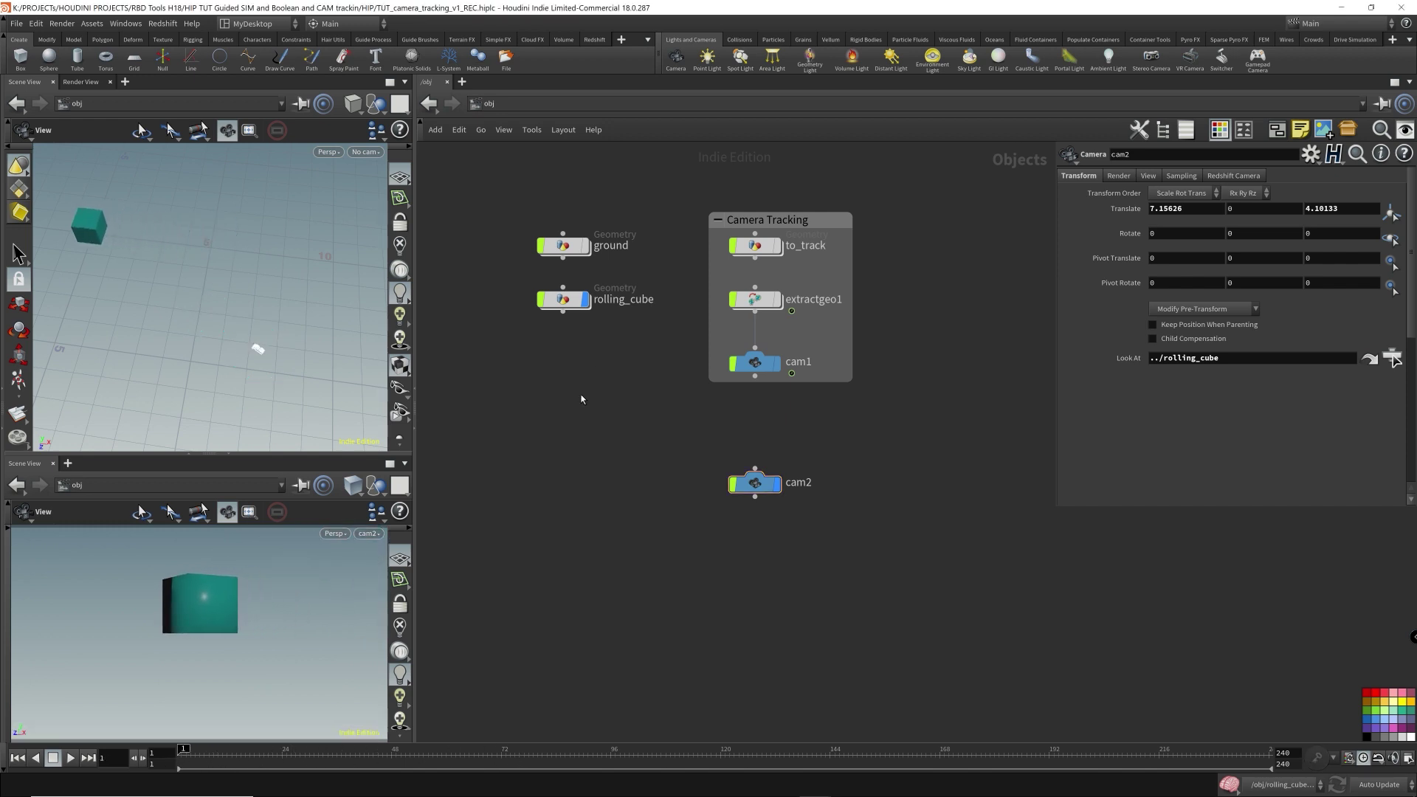
Add a Test Geometry: Shader Ball node below rolling_cube in the object network.
key("Tab")
type("tes")
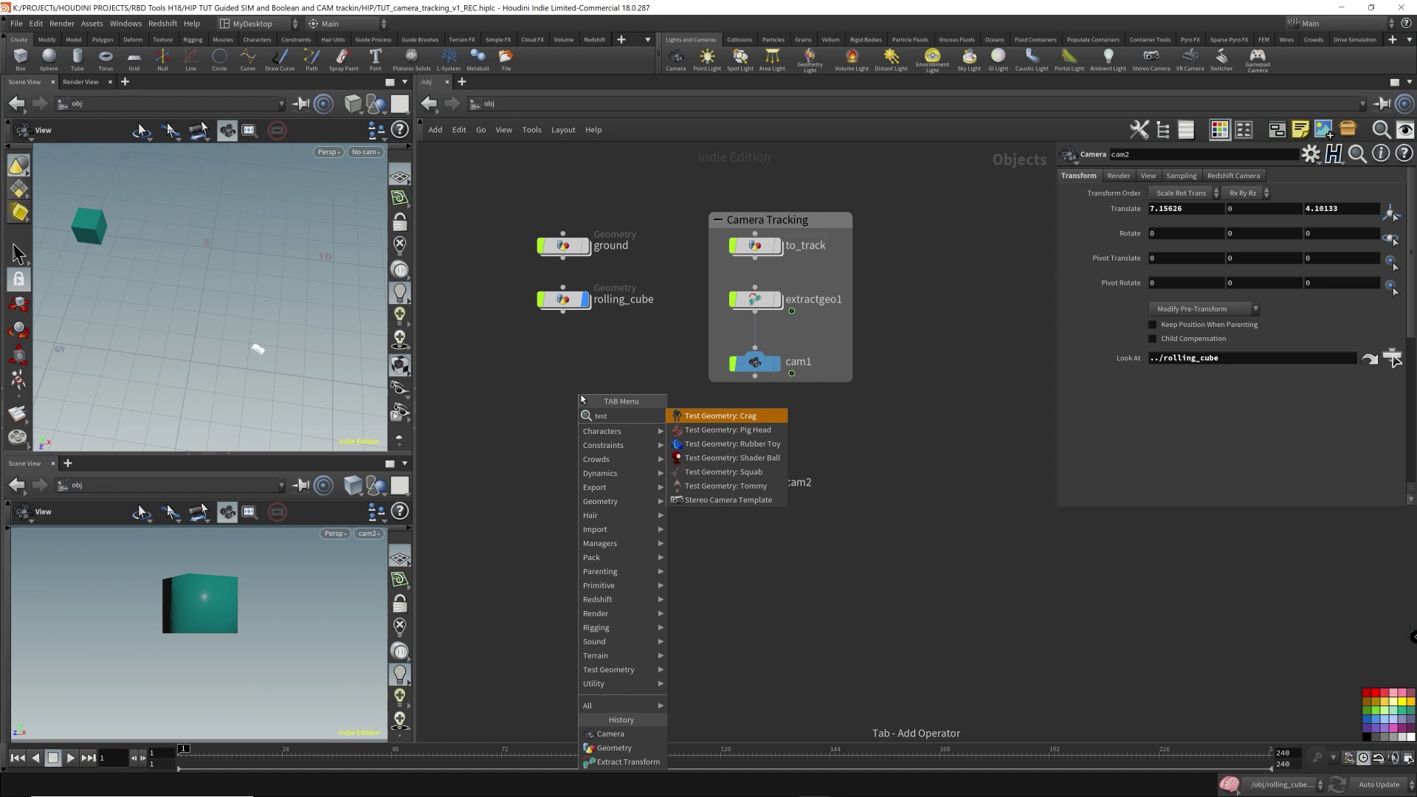
key("Down")
key("Down")
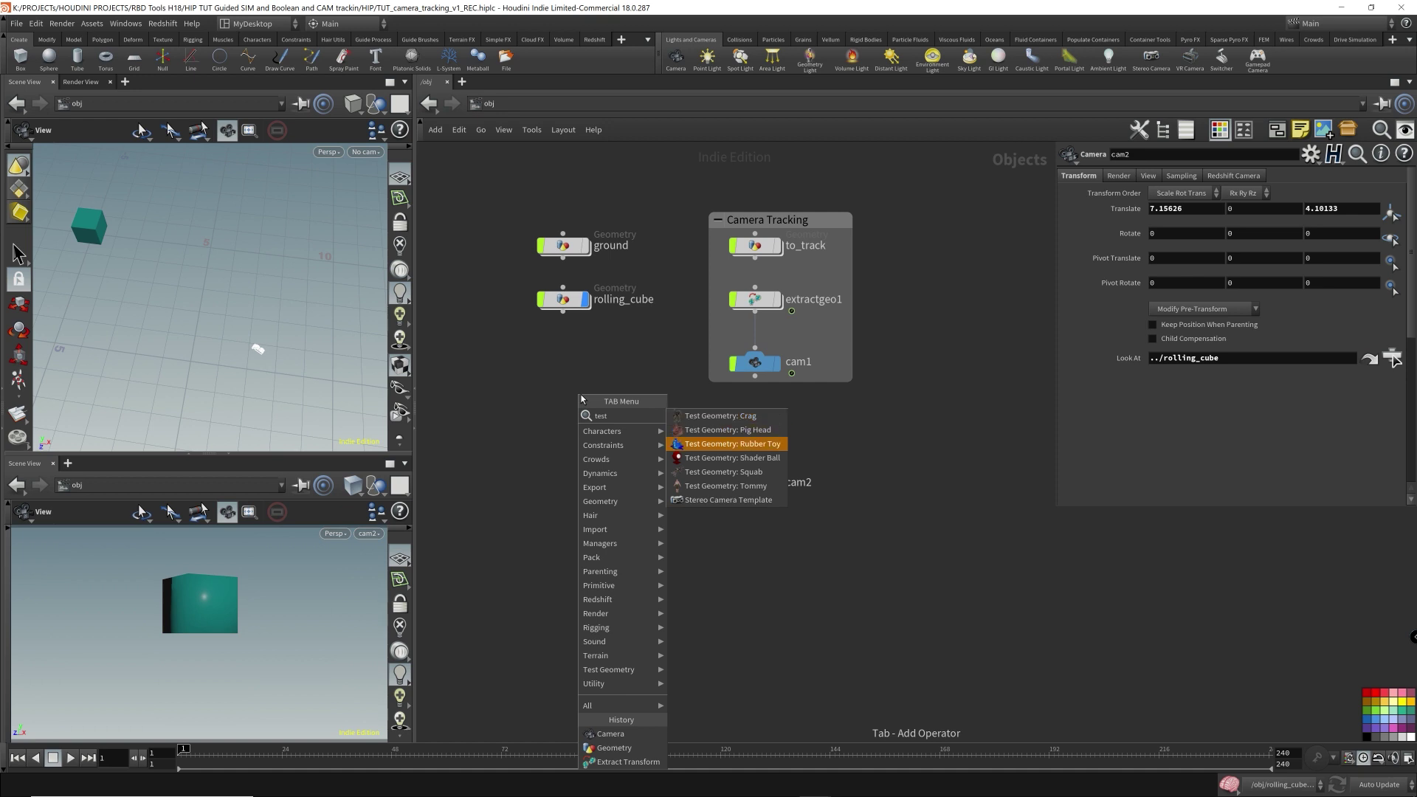
key("Down")
key("Return")
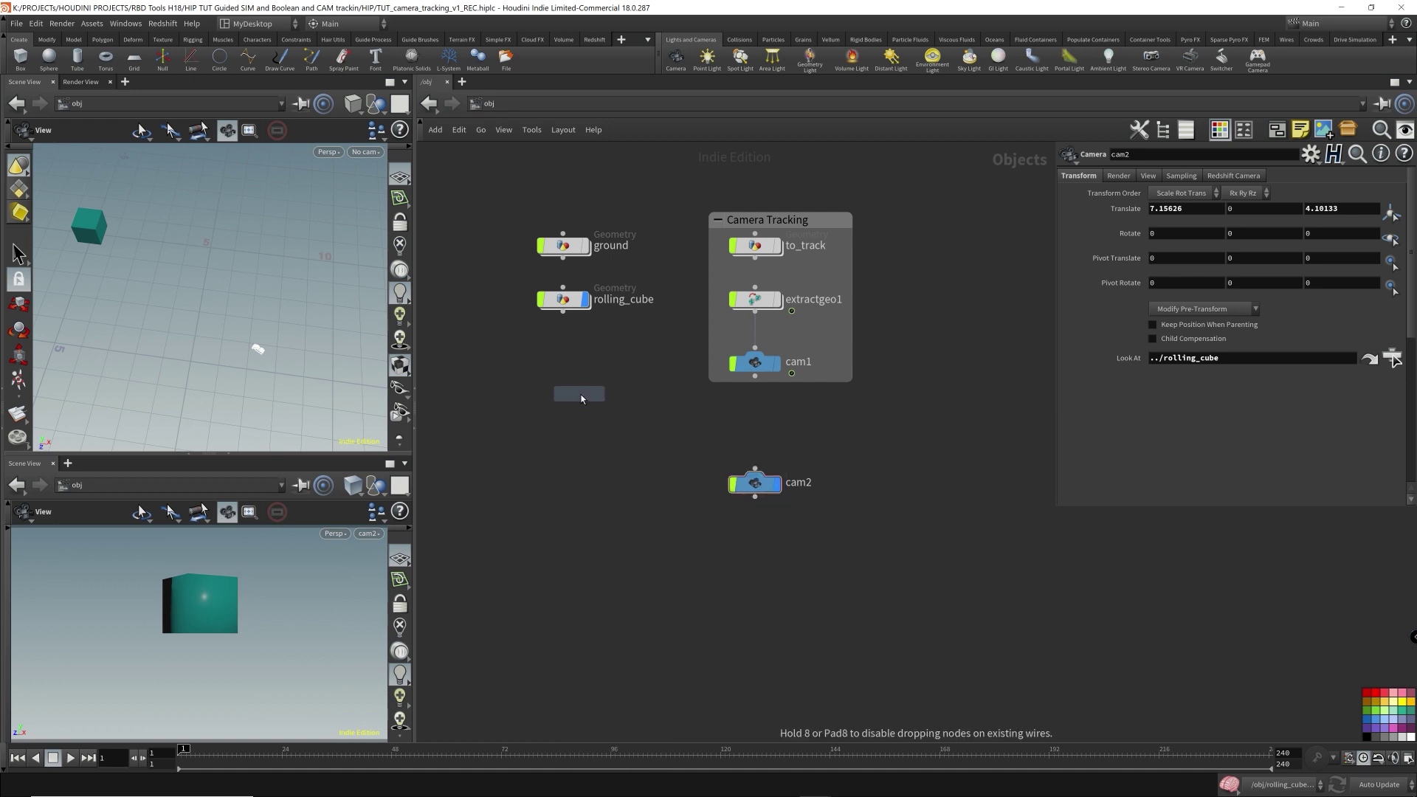
left_click(567, 387)
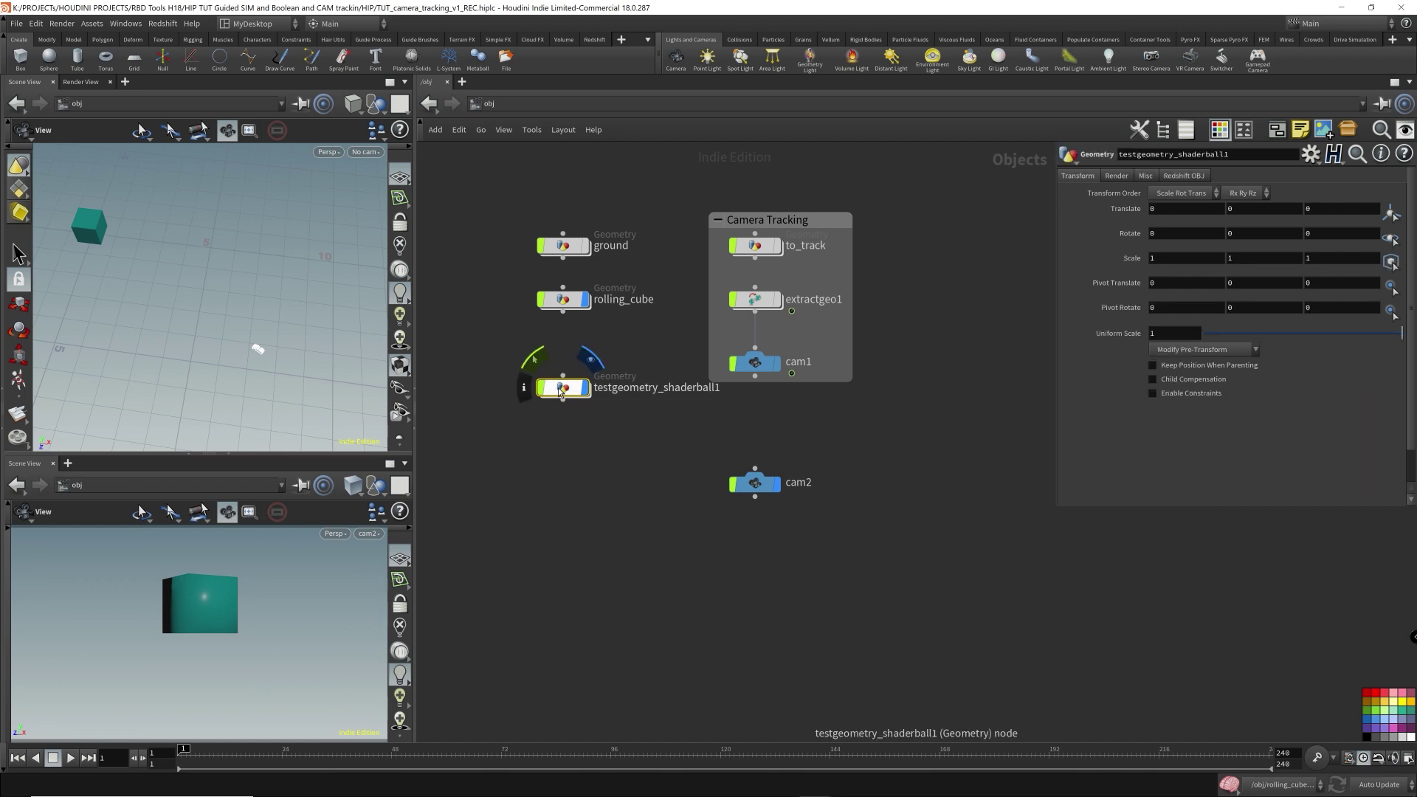
Move the shader ball node lower, hide rolling_cube, and keyframe the shader ball's Translate at frame 1.
left_click_drag(561, 391, 562, 440)
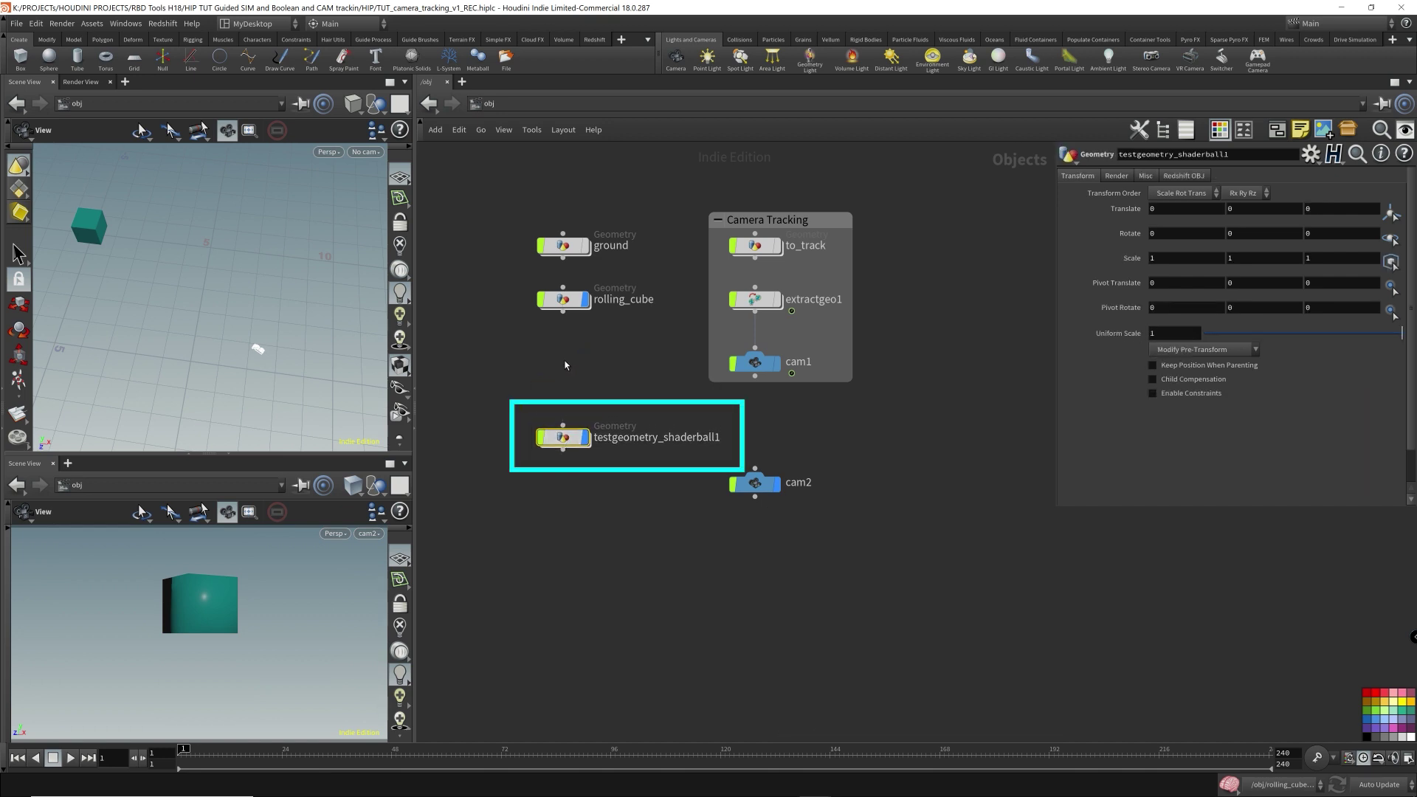
left_click(588, 303)
left_click(563, 437)
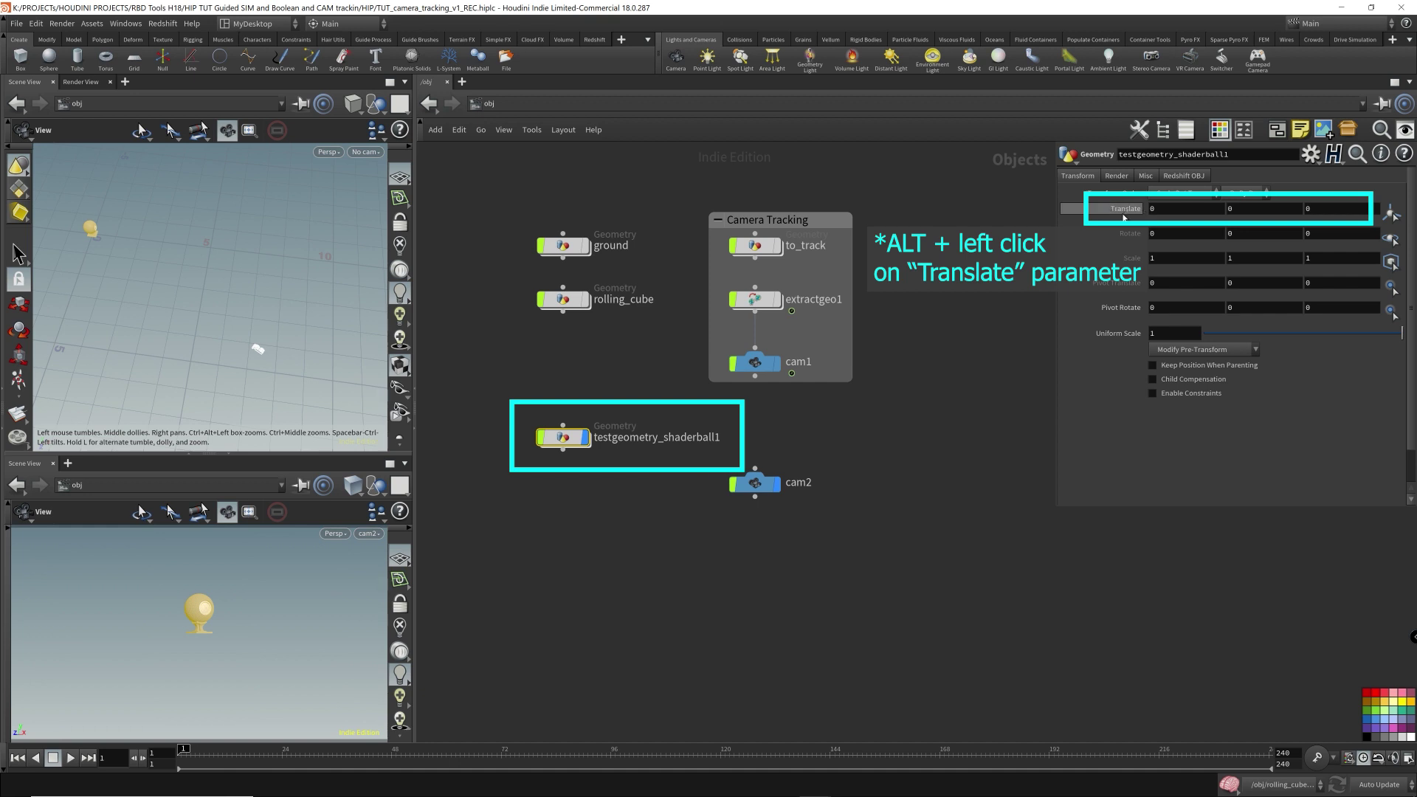
left_click(1125, 210, "alt")
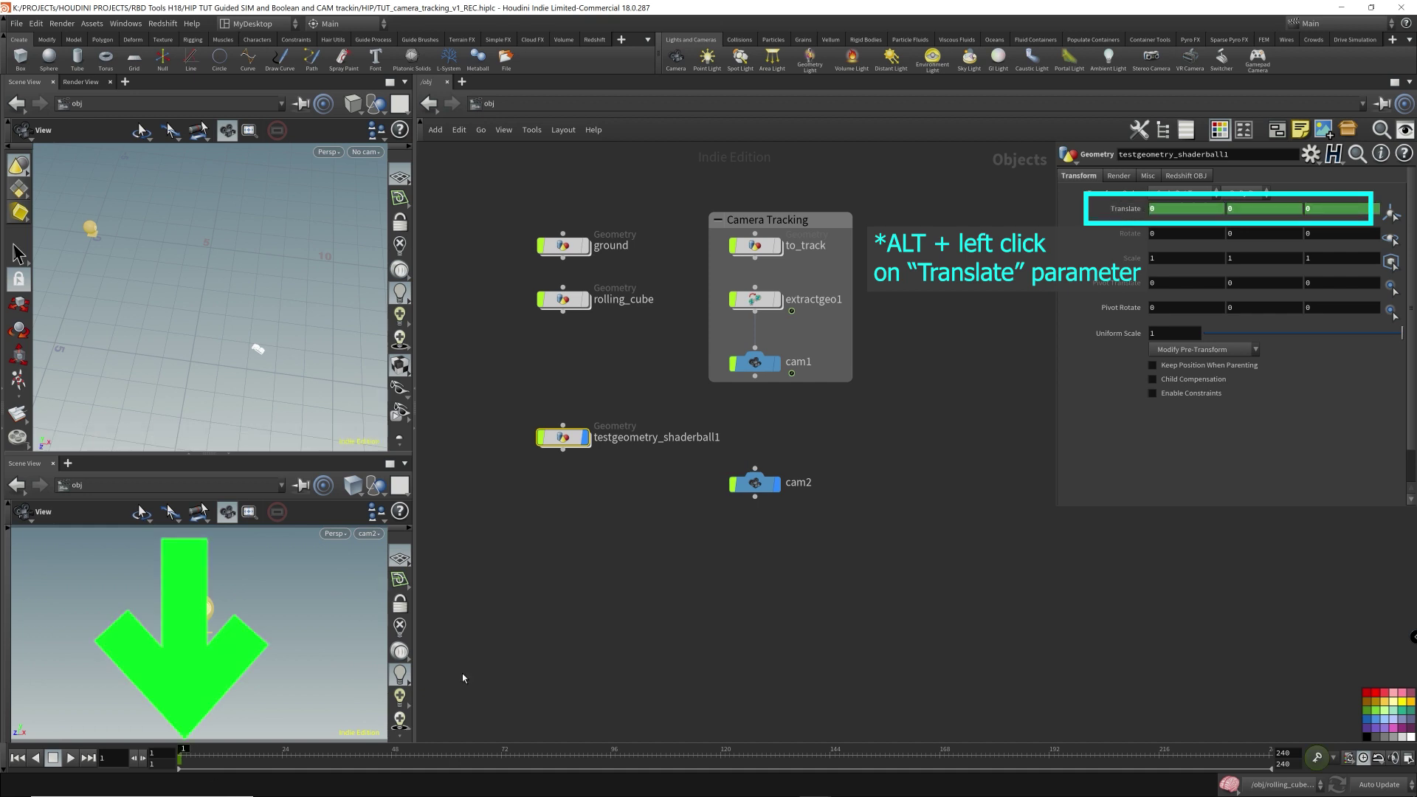
At frame 24, move the shader ball along X to about 5.04 and keyframe its Translate.
left_click_drag(198, 753, 287, 751)
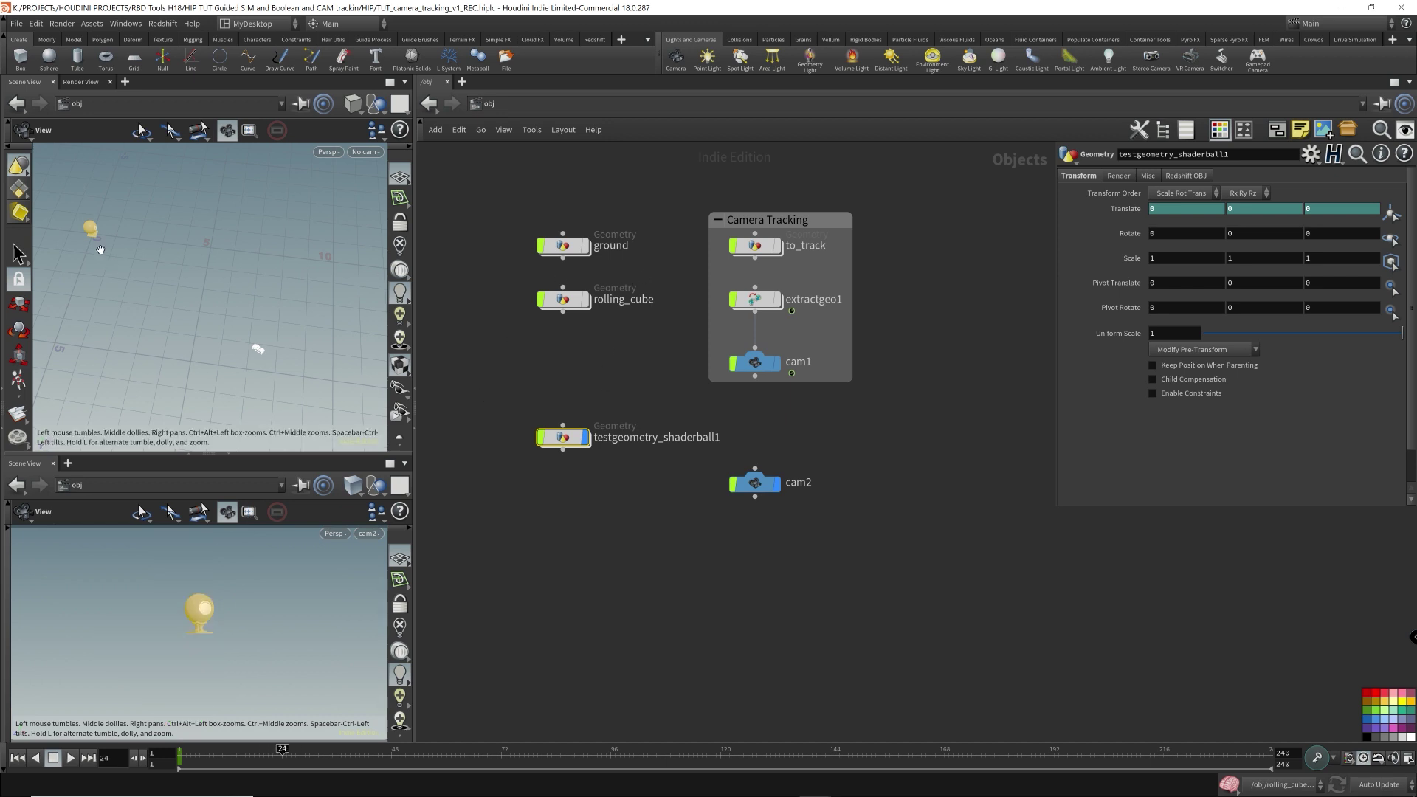
key("t")
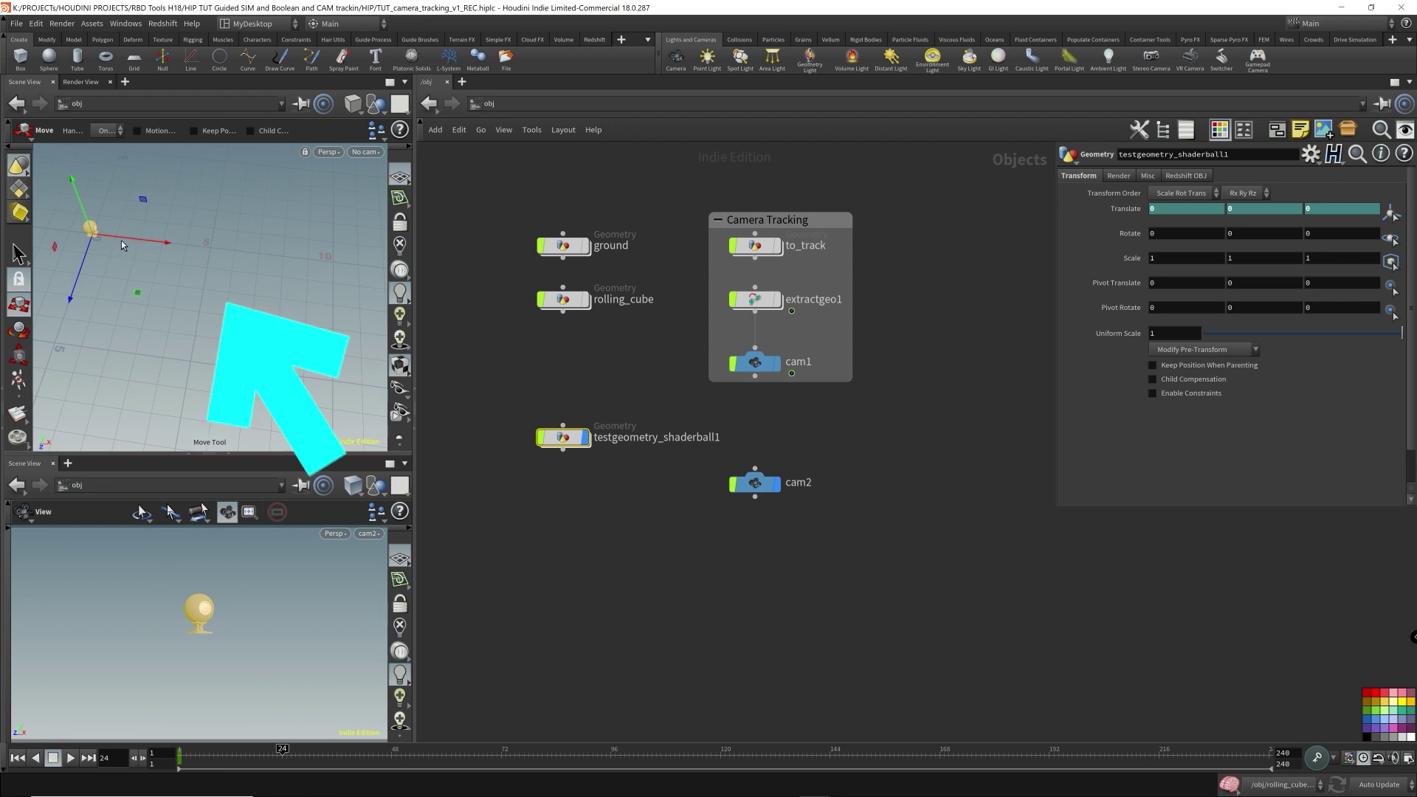
left_click_drag(126, 242, 247, 247)
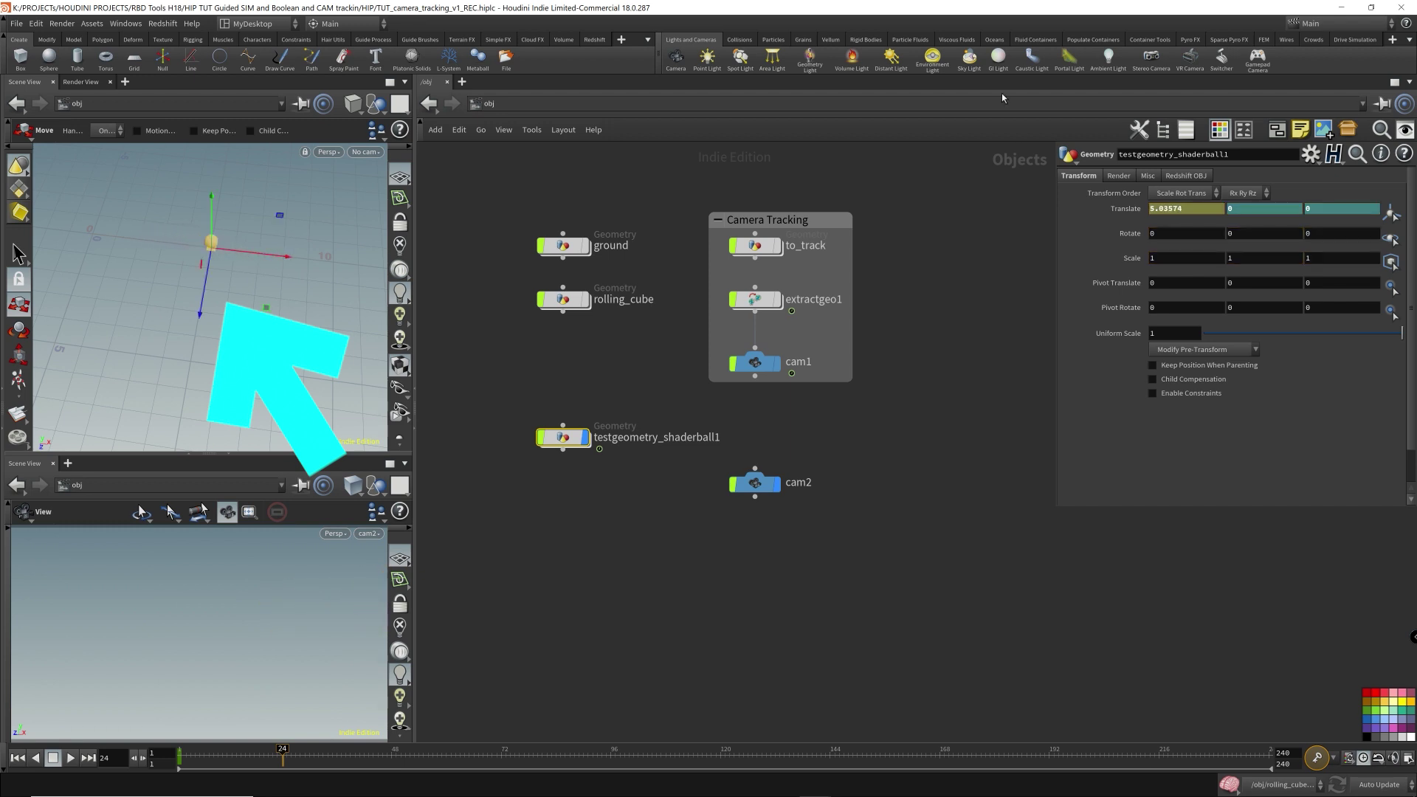
left_click(1124, 211, "alt")
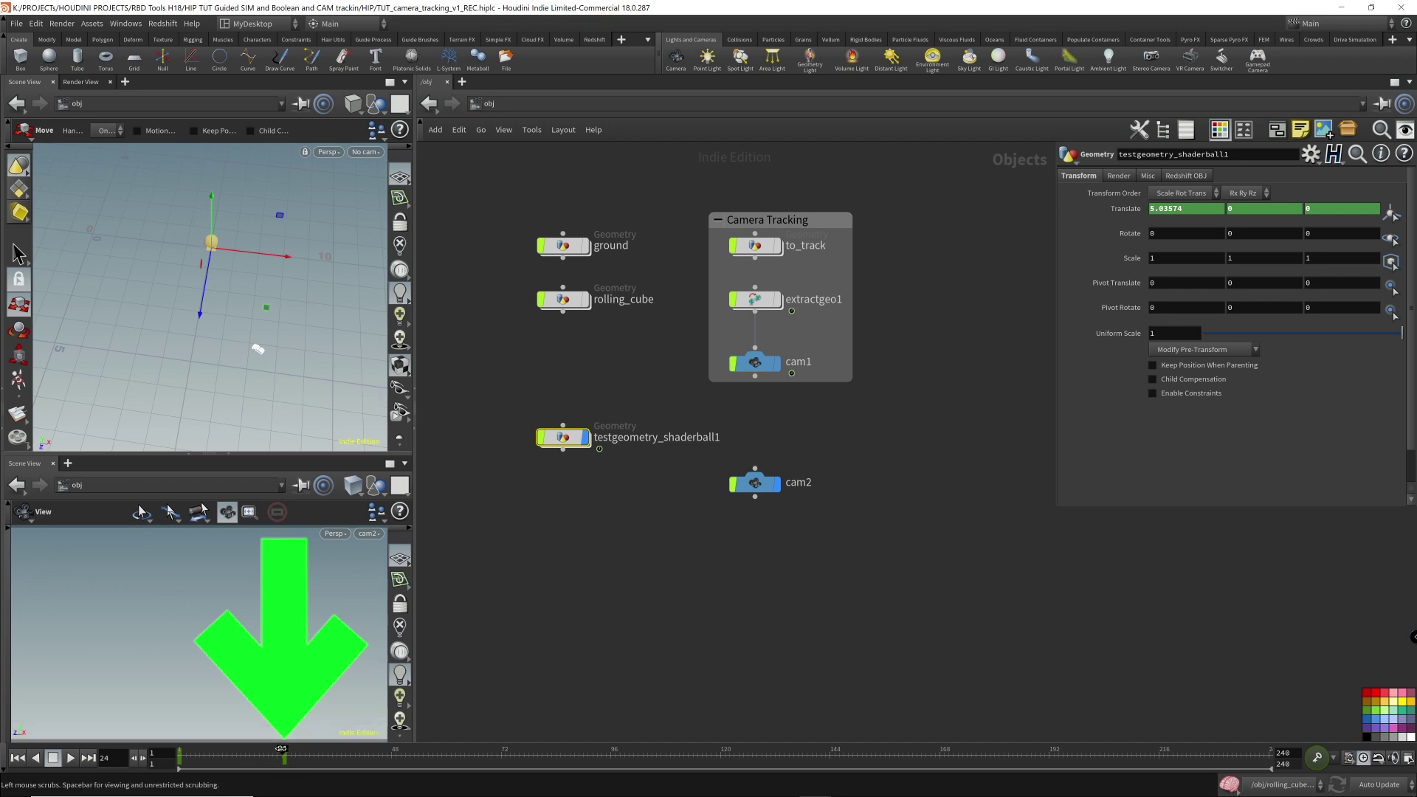
At frame 49, move the shader ball along X to about 10.75, keyframe its Translate, and return to frame 1.
left_click_drag(281, 749, 396, 746)
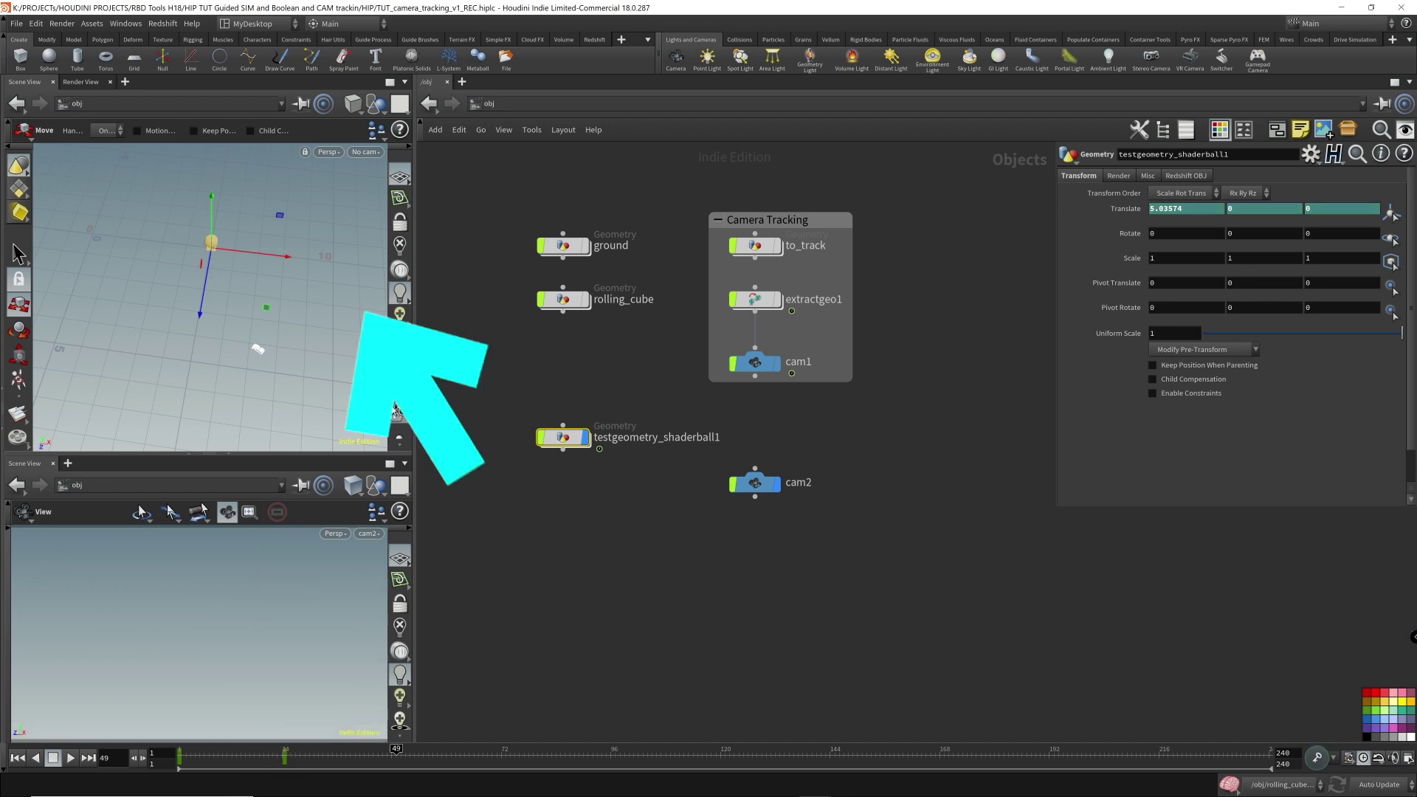
left_click_drag(239, 249, 382, 267)
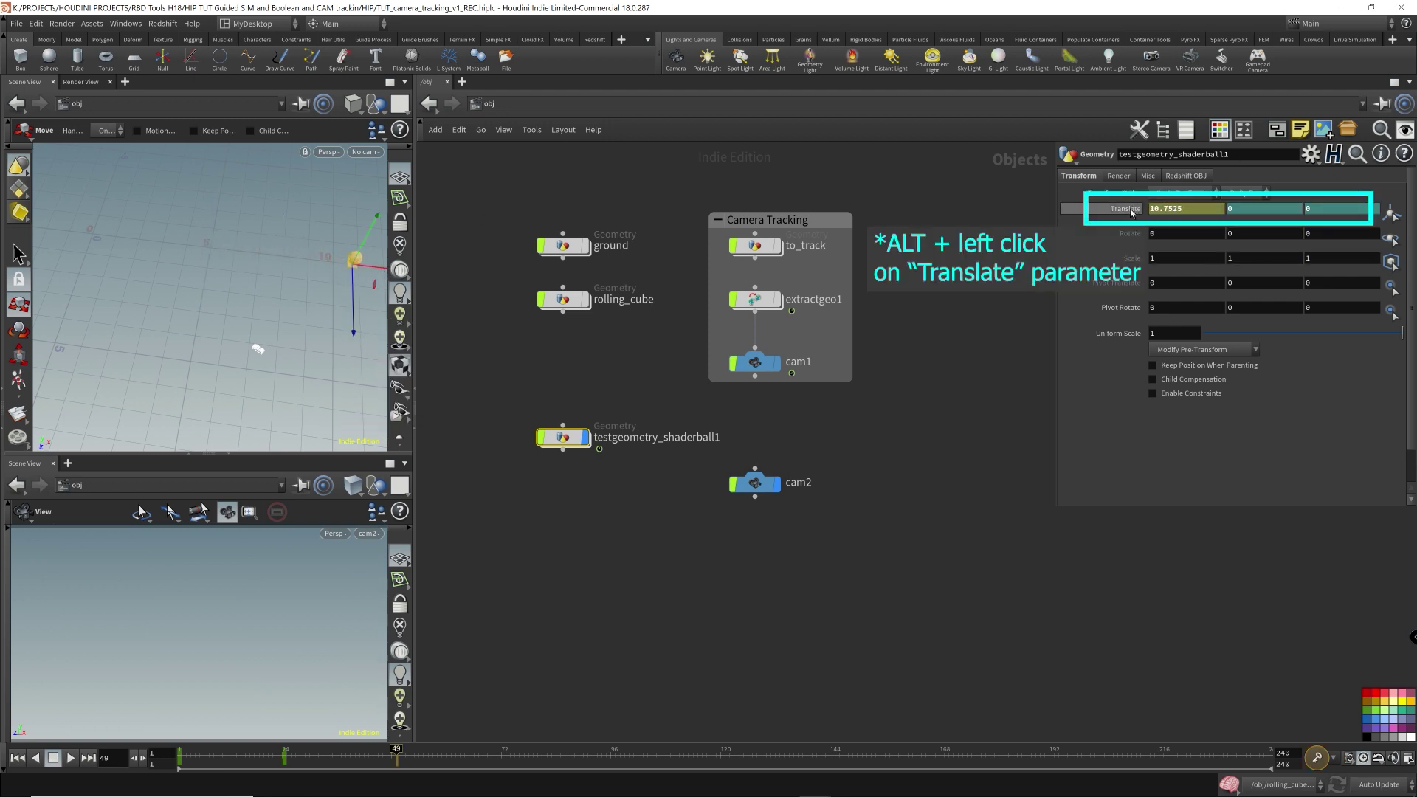
left_click(1132, 213, "alt")
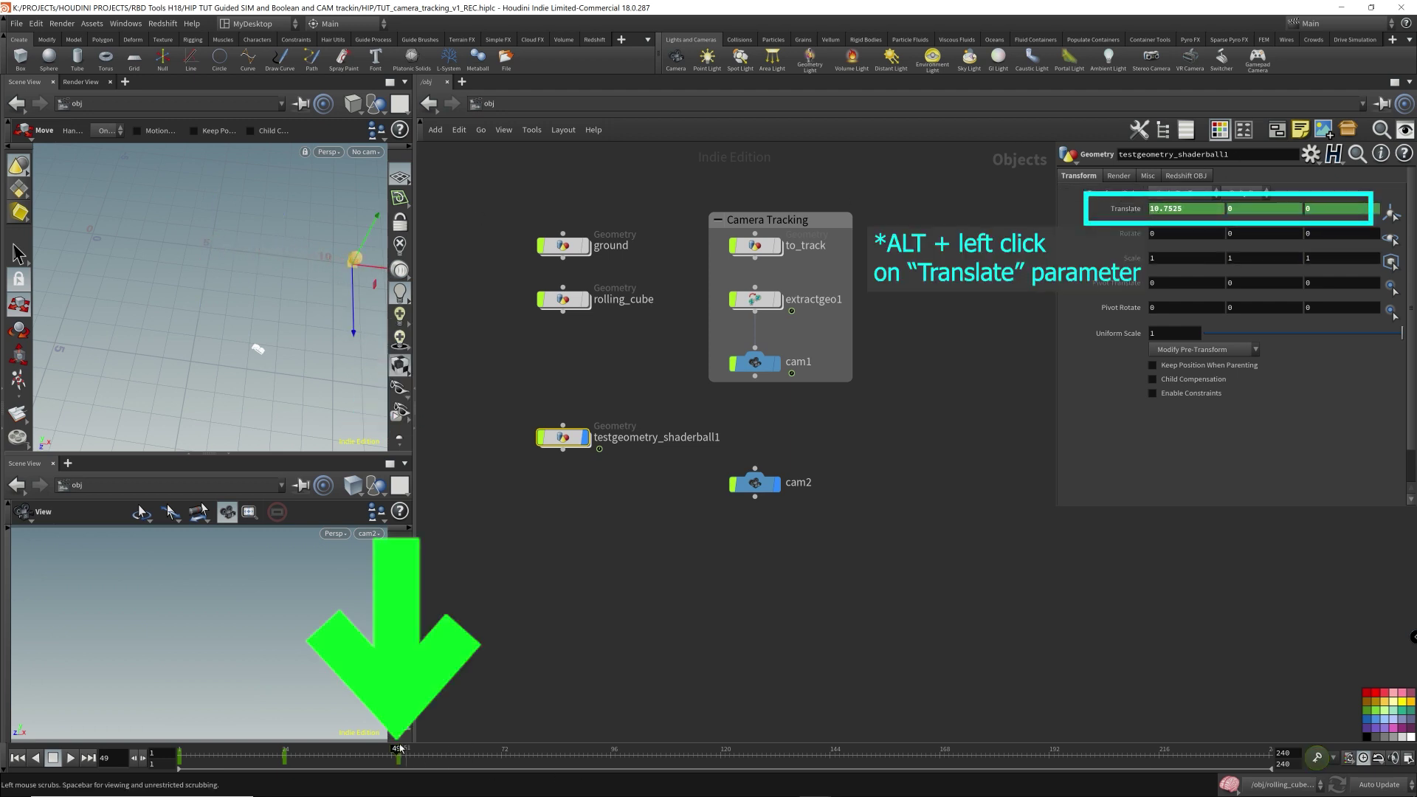
left_click_drag(400, 763, 168, 758)
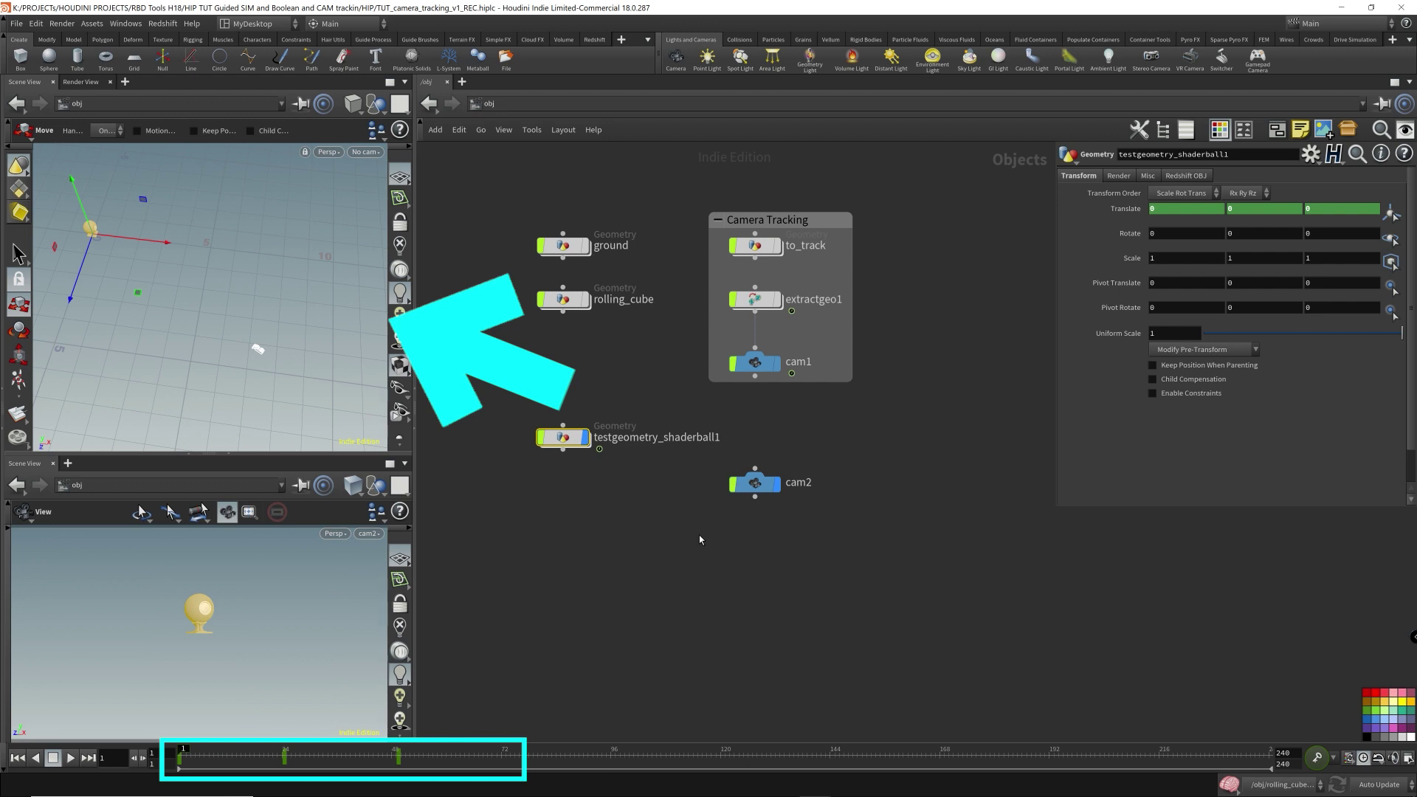
Set cam2's Look At target to ../testgeometry_shaderball1.
left_click_drag(701, 540, 958, 456)
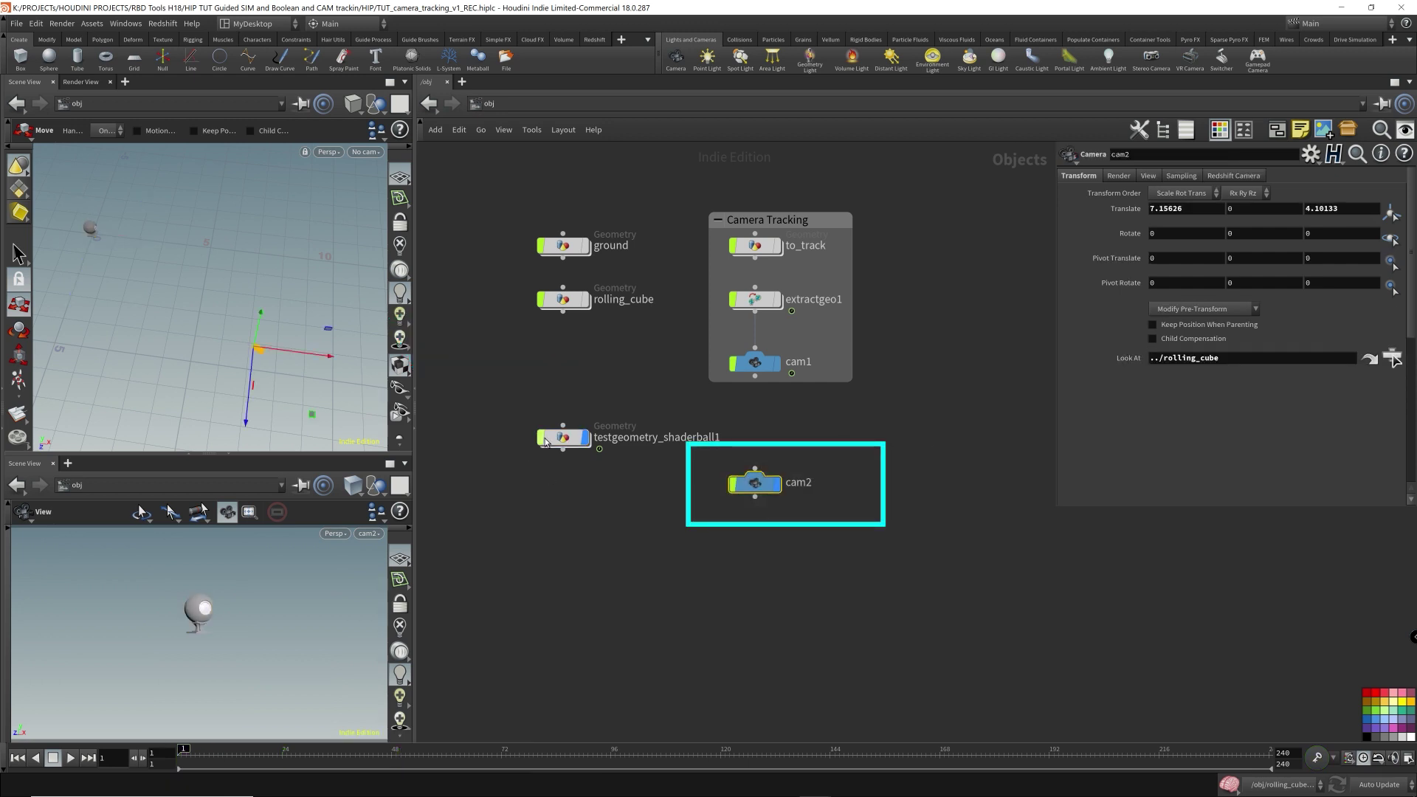
left_click_drag(566, 440, 1233, 363)
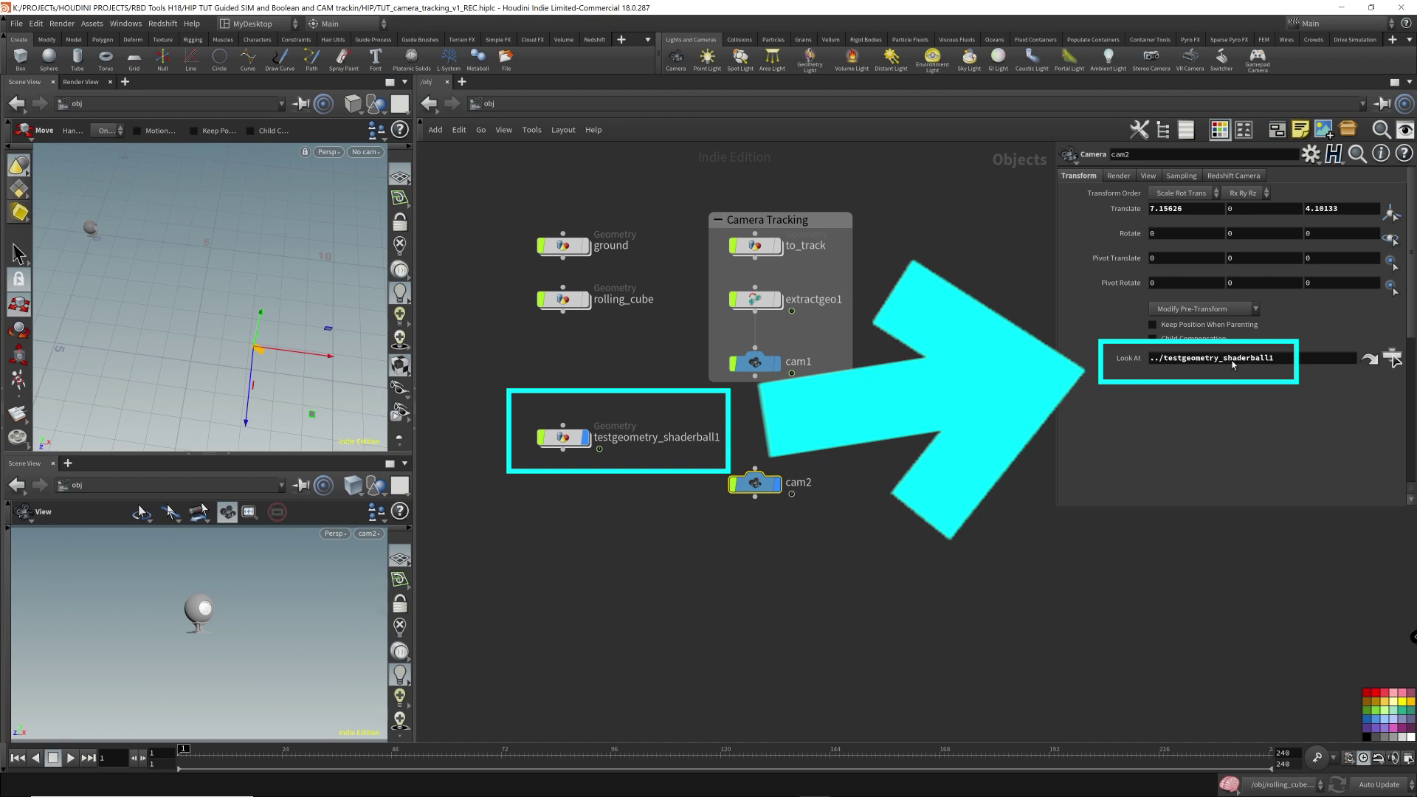
left_click(845, 619)
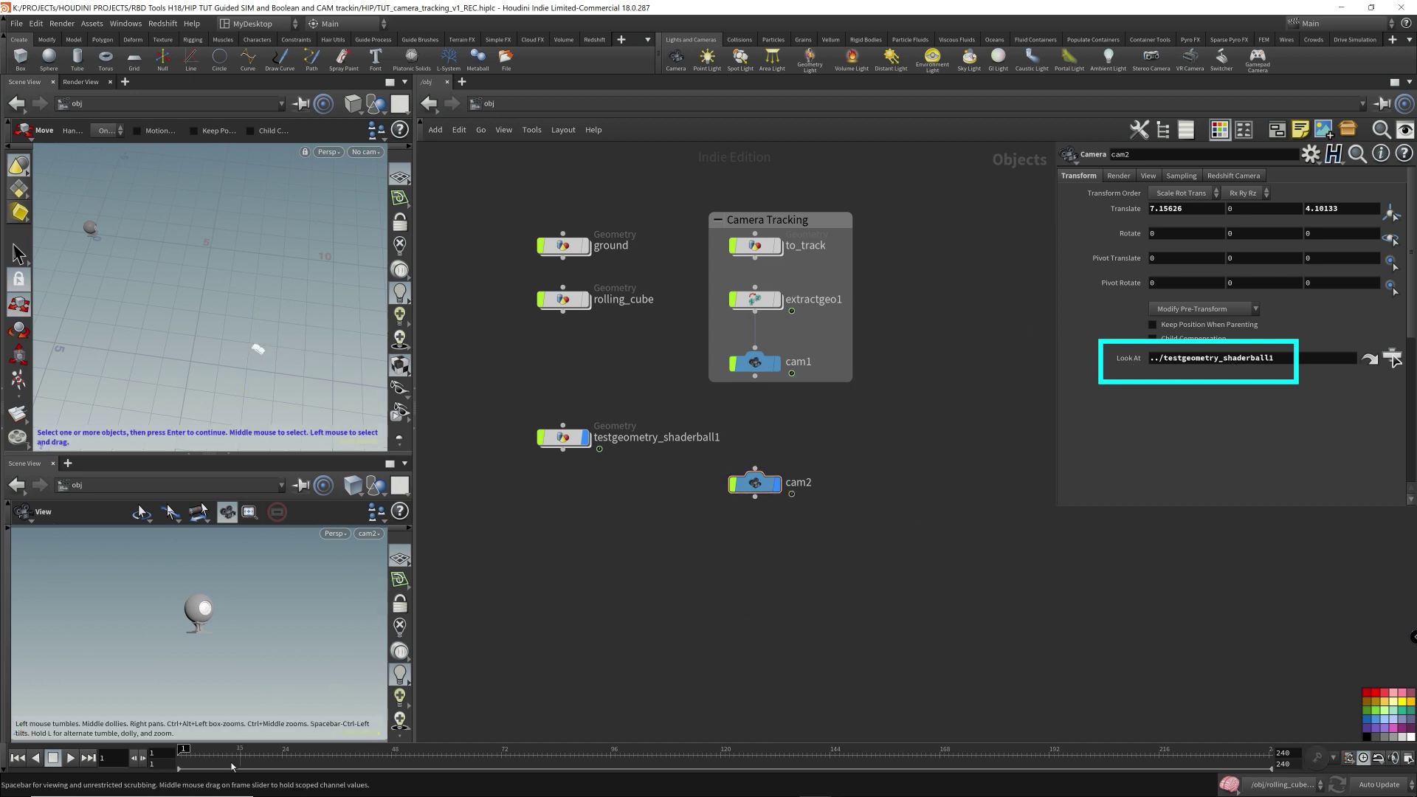
Play the animation to examine how cam2 follows the keyframed shader ball, and return to frame 1.
left_click(70, 759)
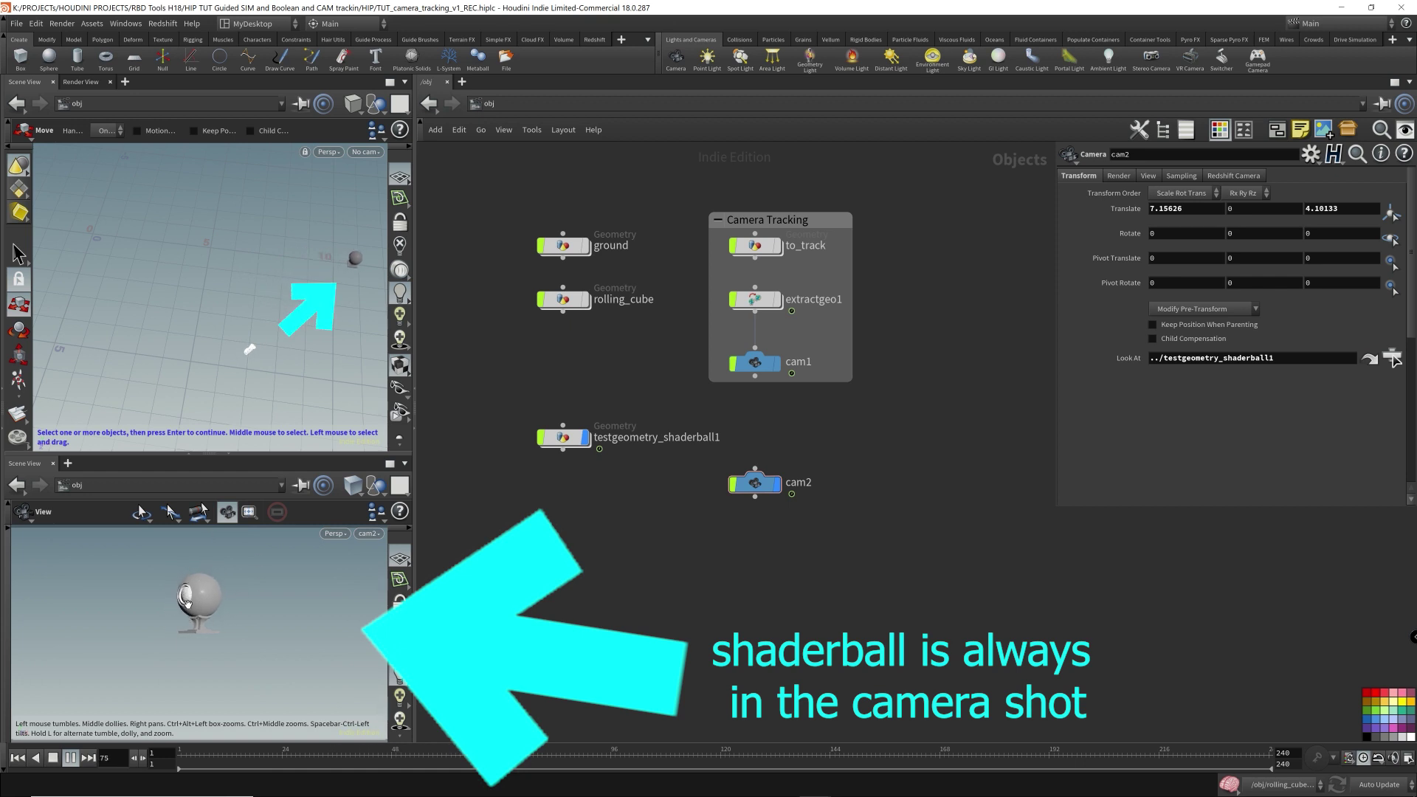
left_click(17, 758)
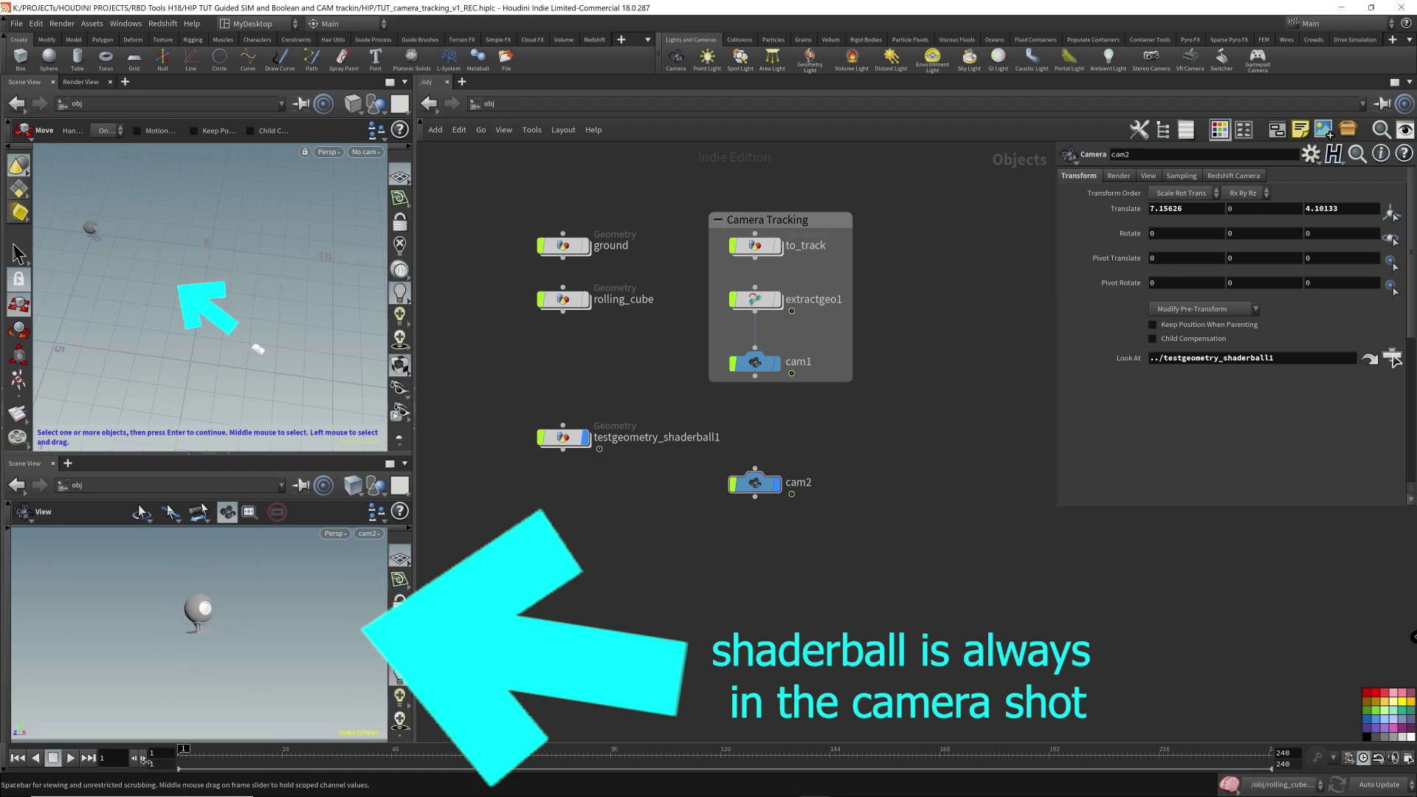
left_click_drag(183, 753, 140, 748)
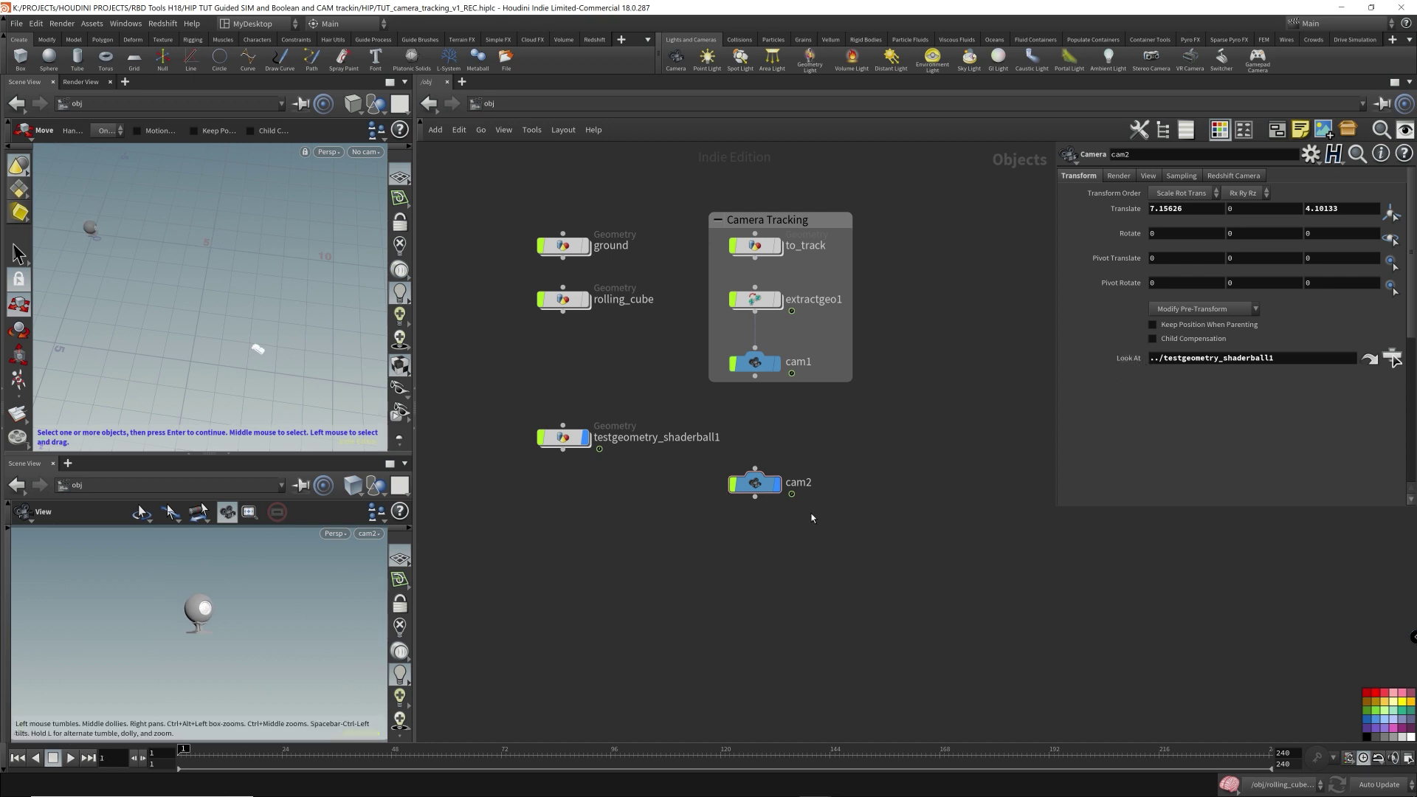
Hide testgeometry_shaderball1 and move its node aside, well away from the other nodes in the network.
left_click_drag(543, 500, 631, 385)
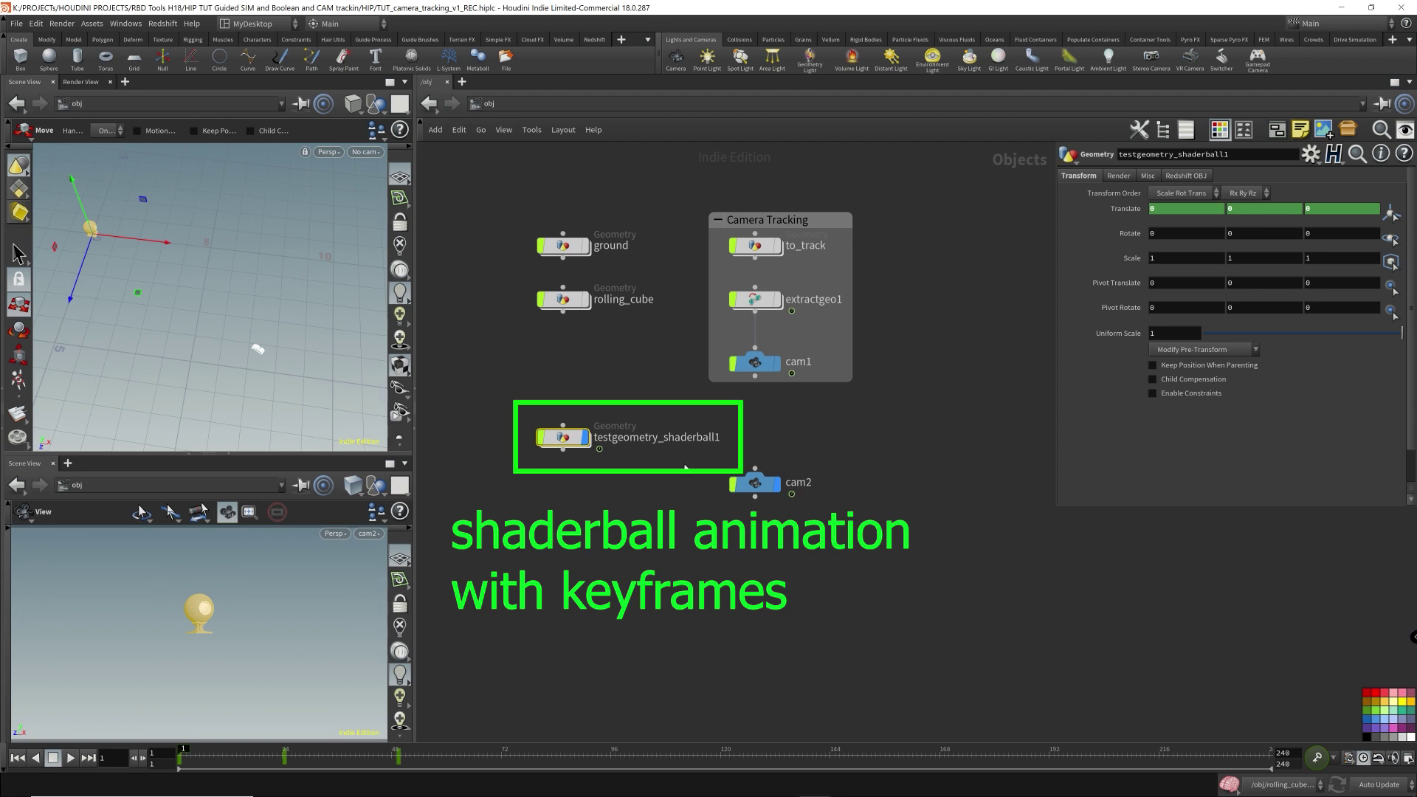
left_click(586, 440)
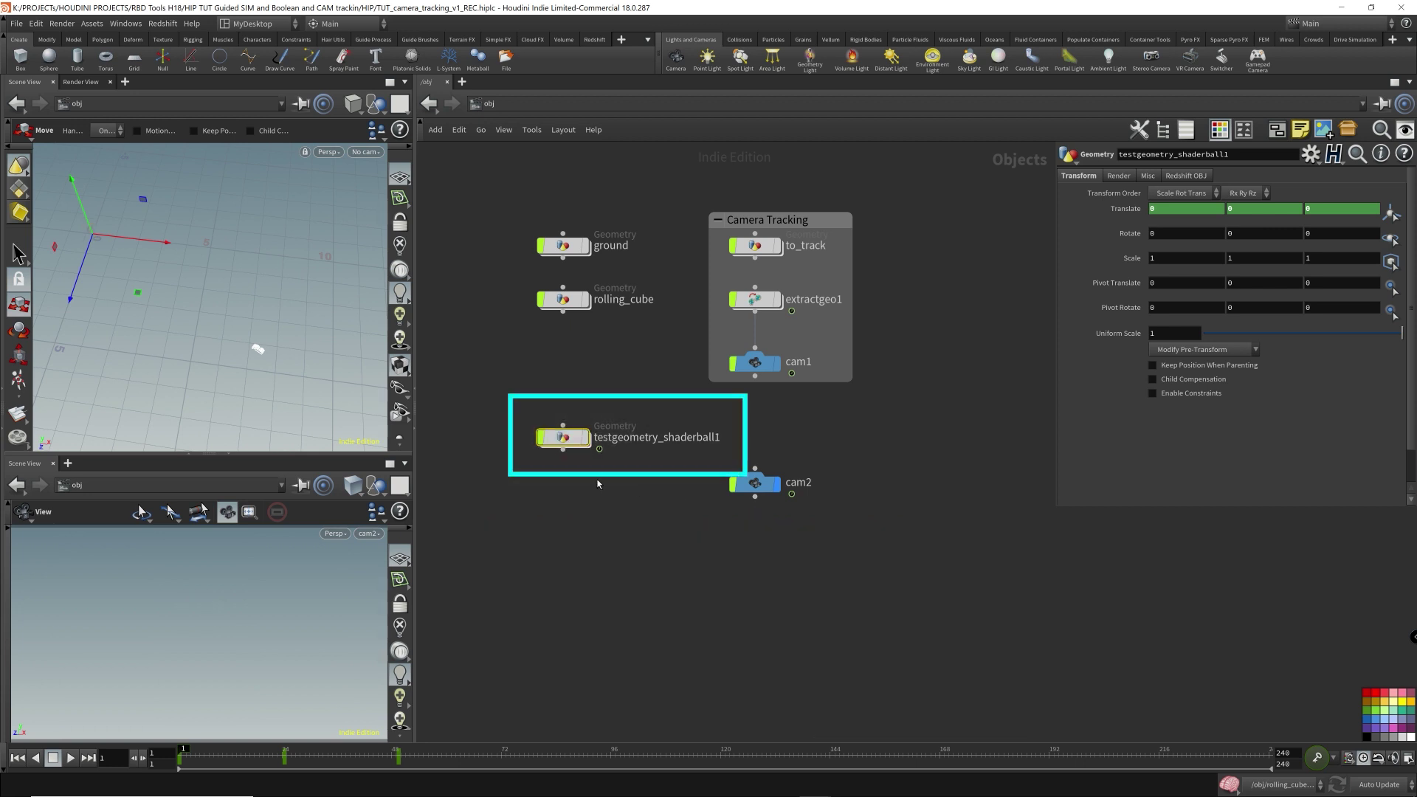
left_click(1366, 737)
middle_click_drag(626, 520, 664, 585)
left_click_drag(606, 506, 424, 369)
middle_click_drag(541, 436, 702, 485)
left_click_drag(588, 420, 508, 424)
middle_click_drag(783, 506, 568, 451)
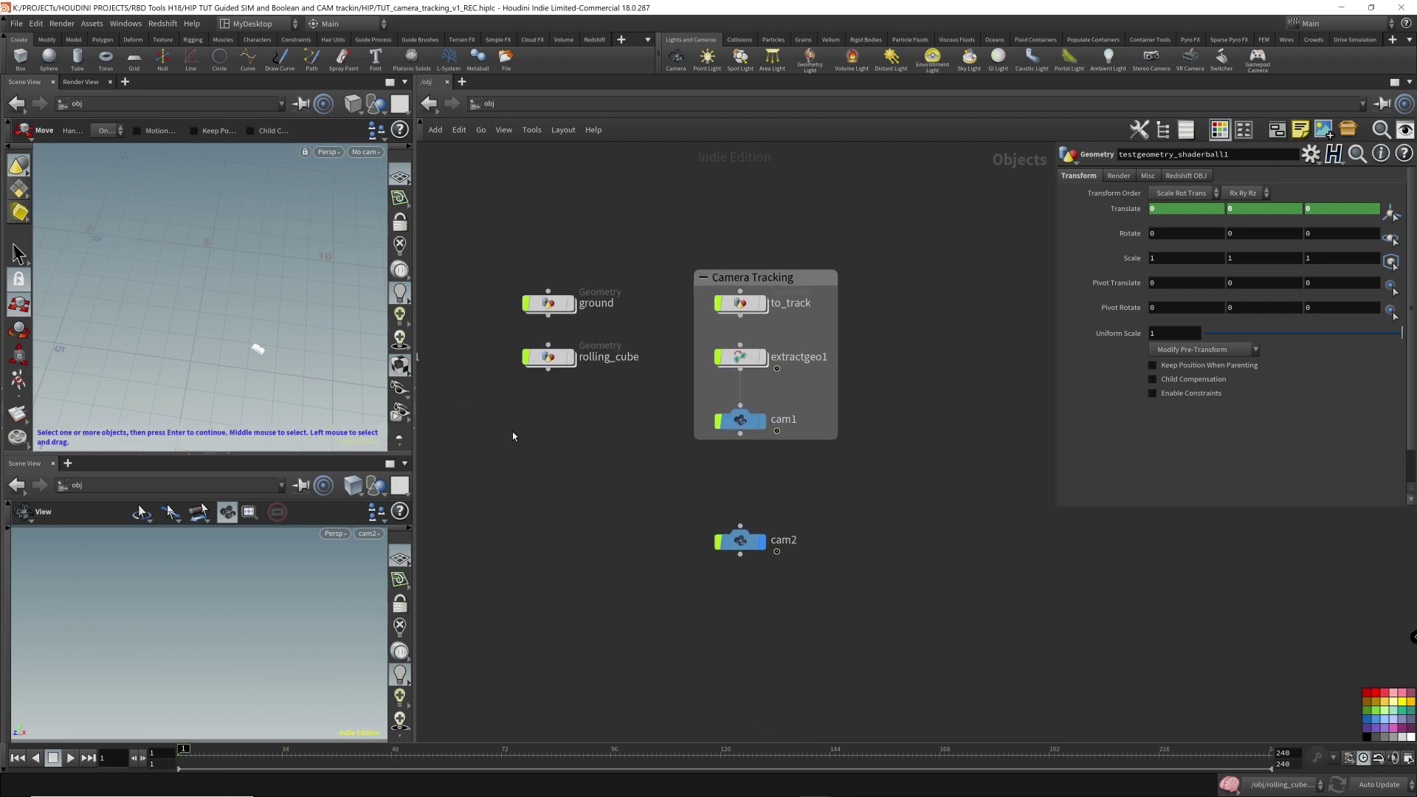
Display rolling_cube again and play the animation to check its motion.
left_click(548, 356)
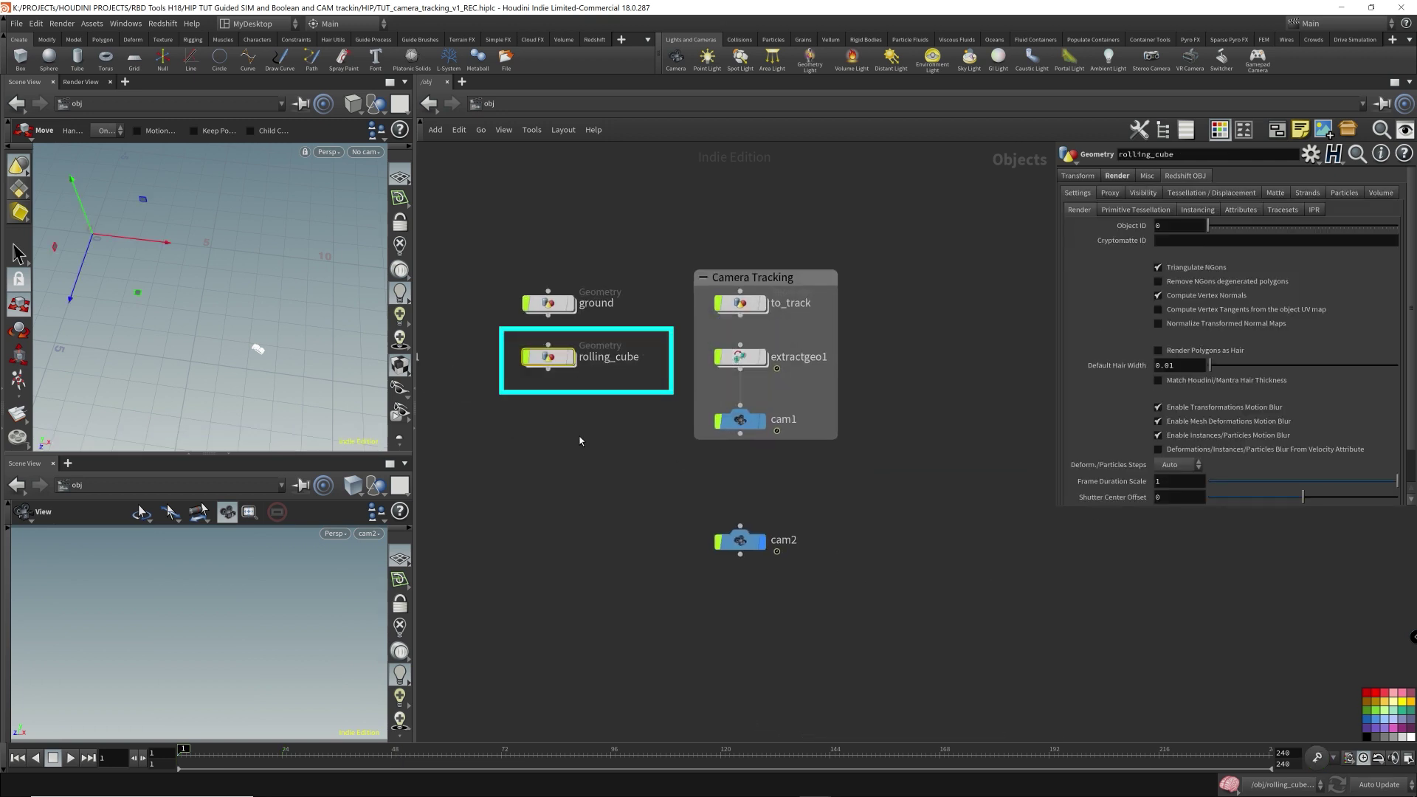
left_click(570, 356)
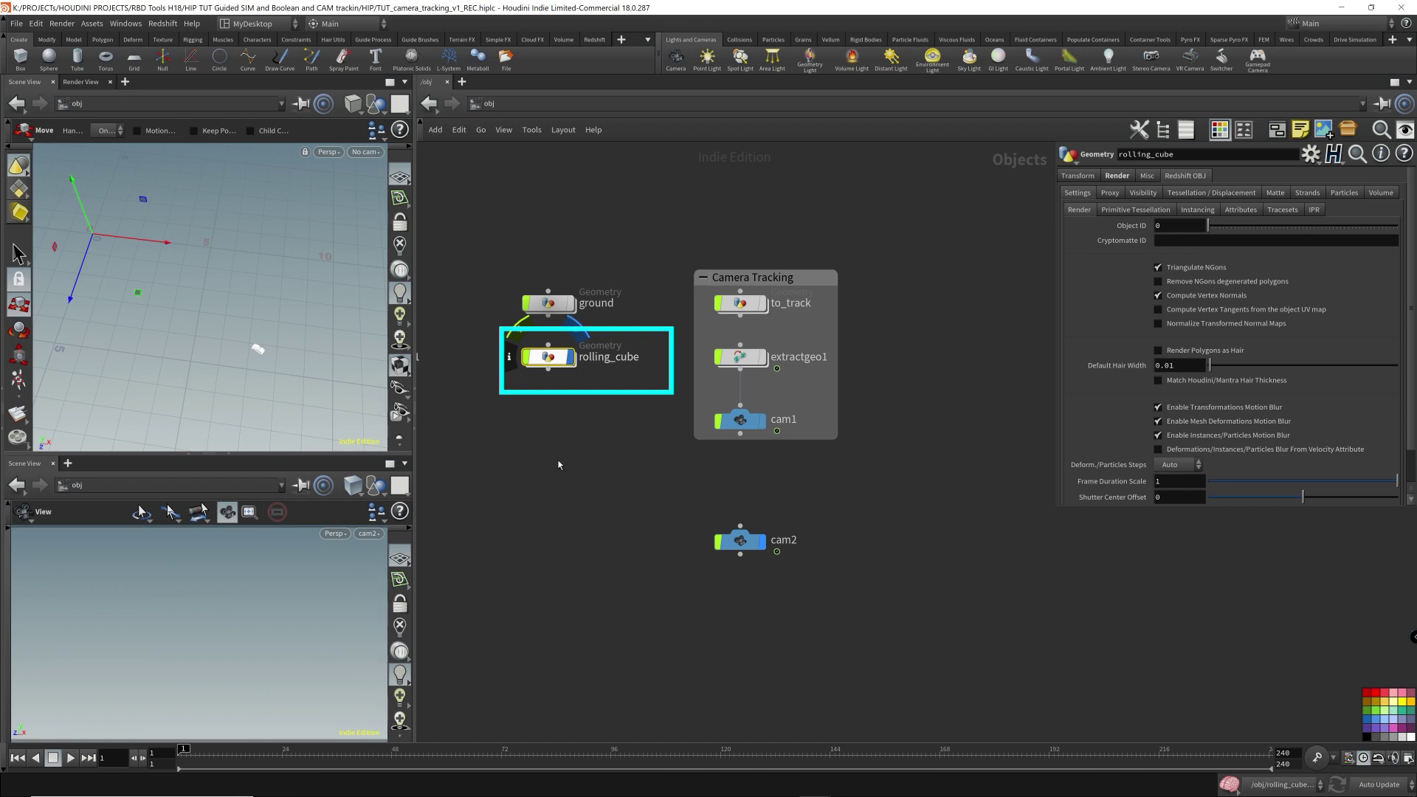
key("Up")
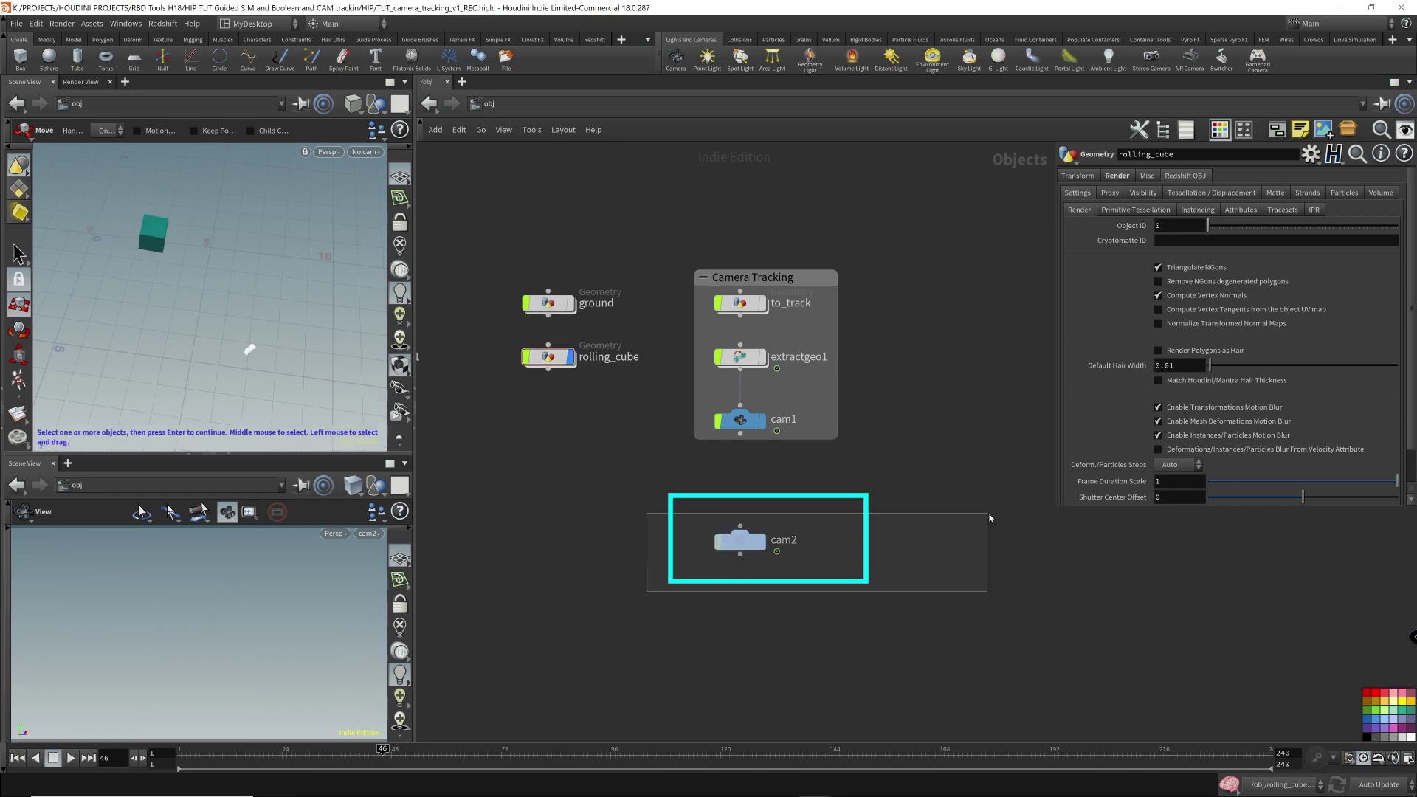
Clear cam2's Look At target, and play the animation with rolling_cube selected.
left_click(742, 543)
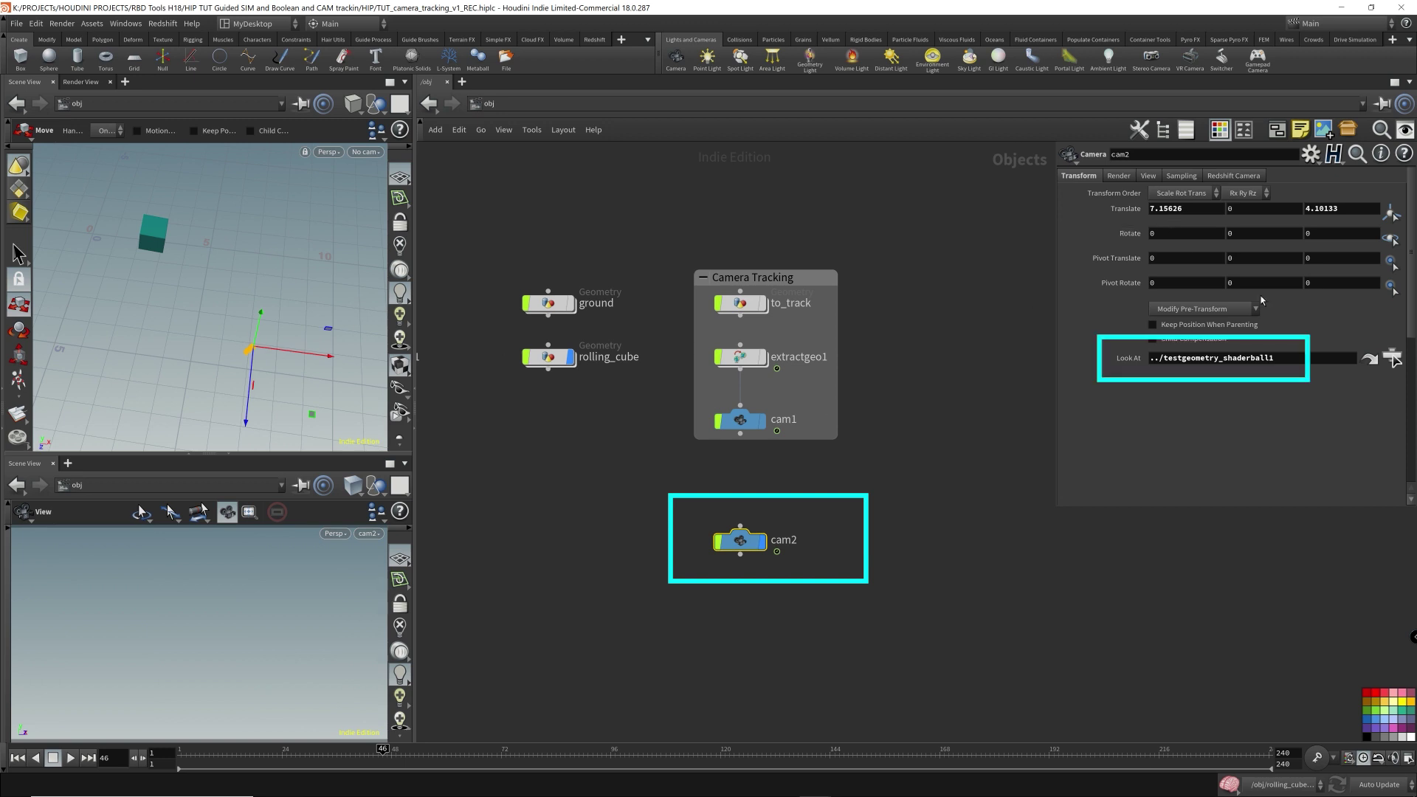
double_click(1311, 357)
key("Delete")
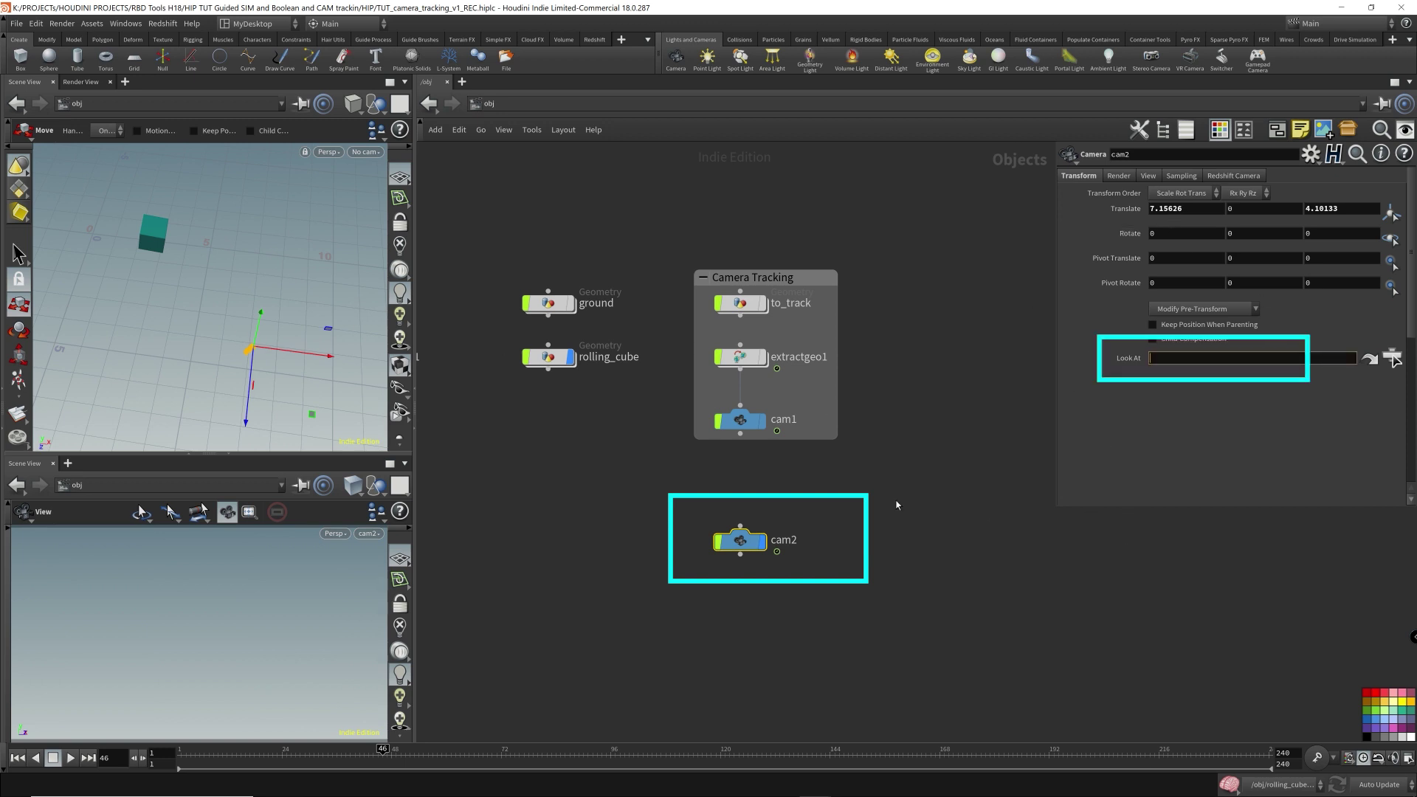
left_click(543, 358)
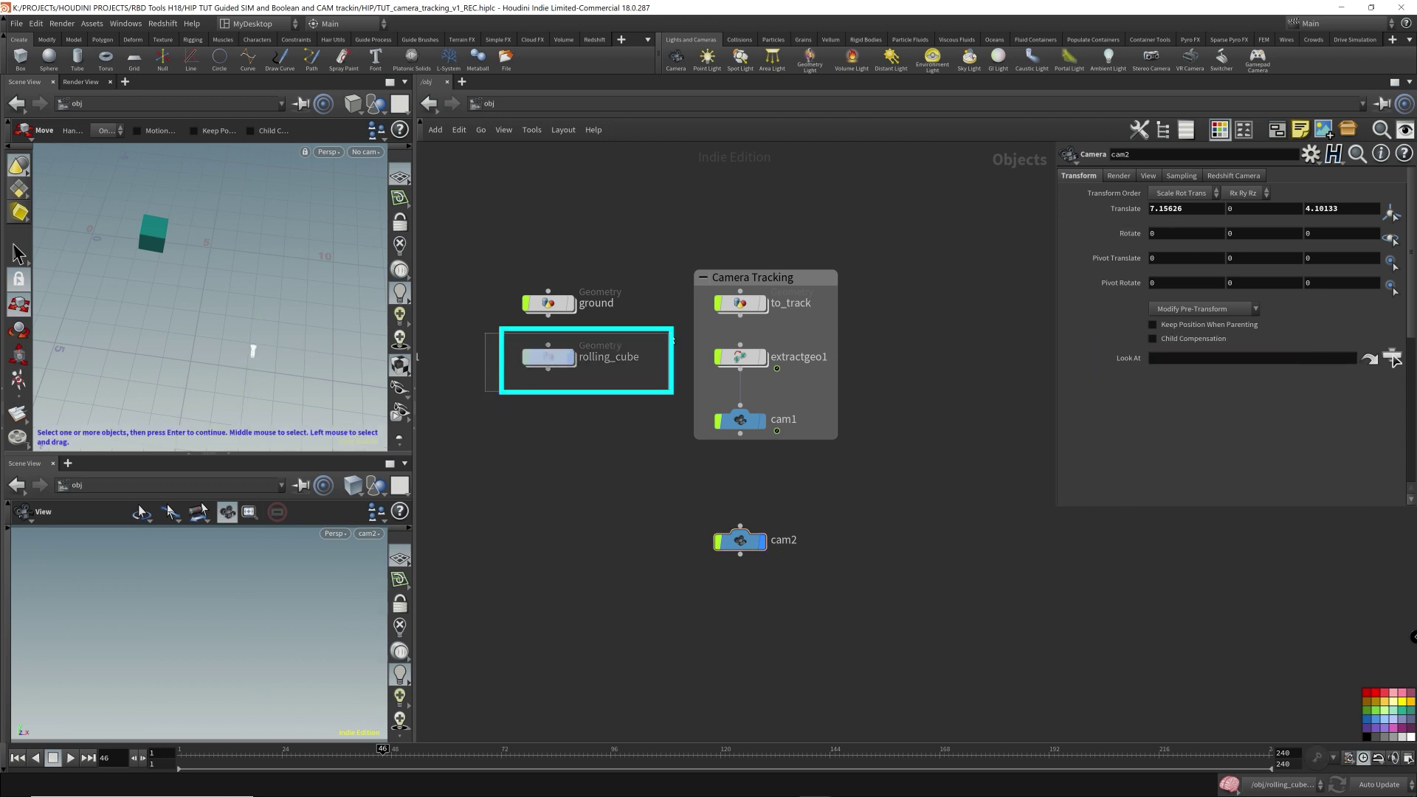
key("Up")
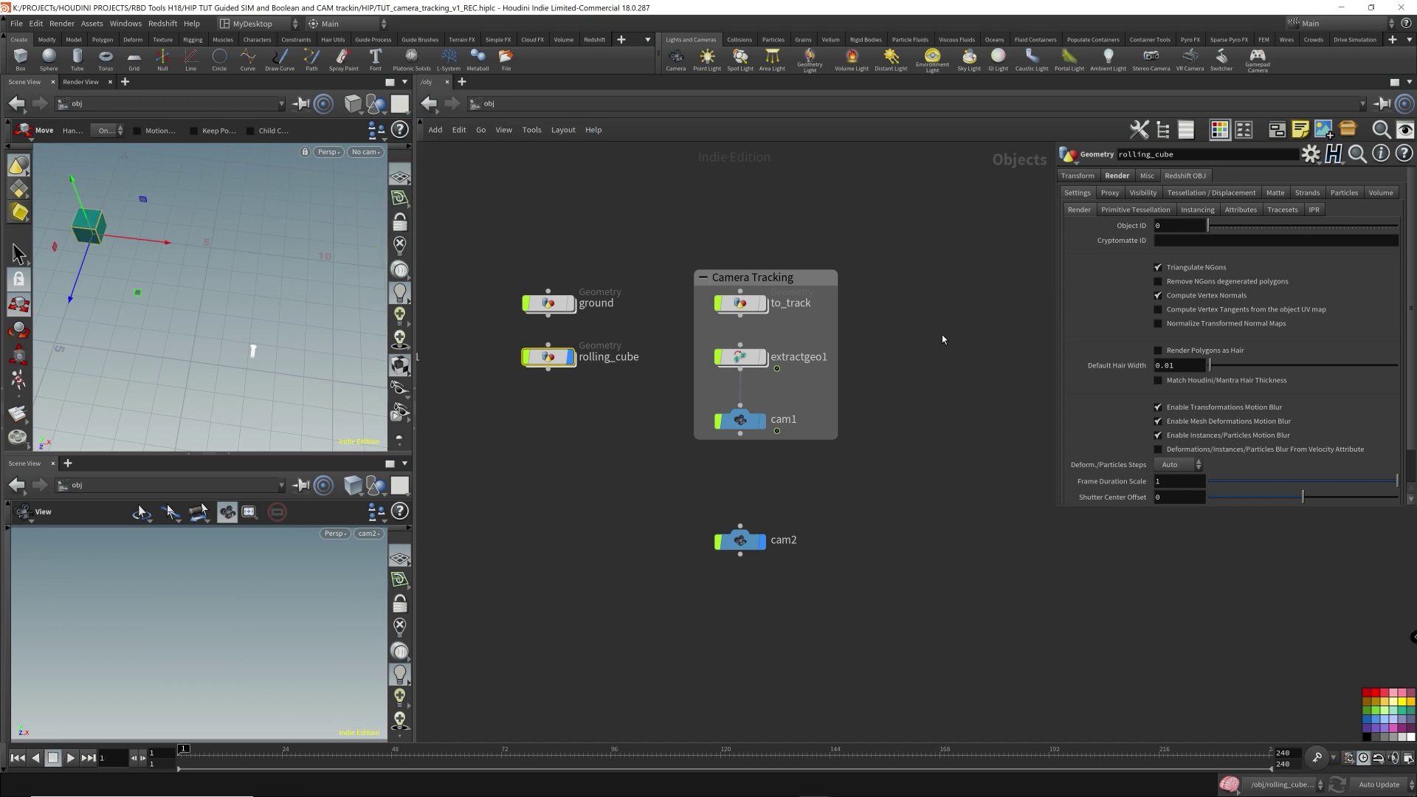
Move cam2 lower in the network and add an Extract Transform node above it.
left_click_drag(744, 544, 744, 568)
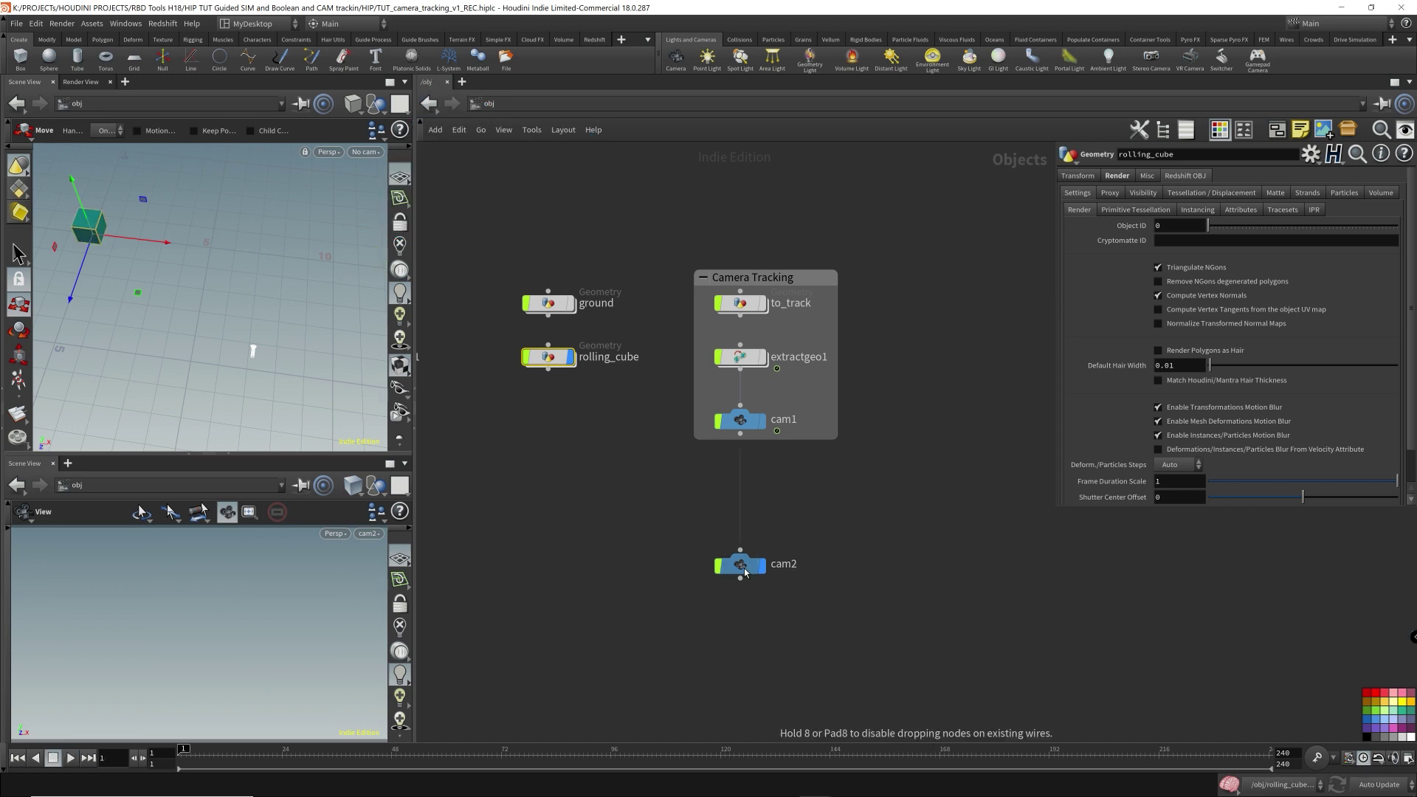
left_click(812, 507)
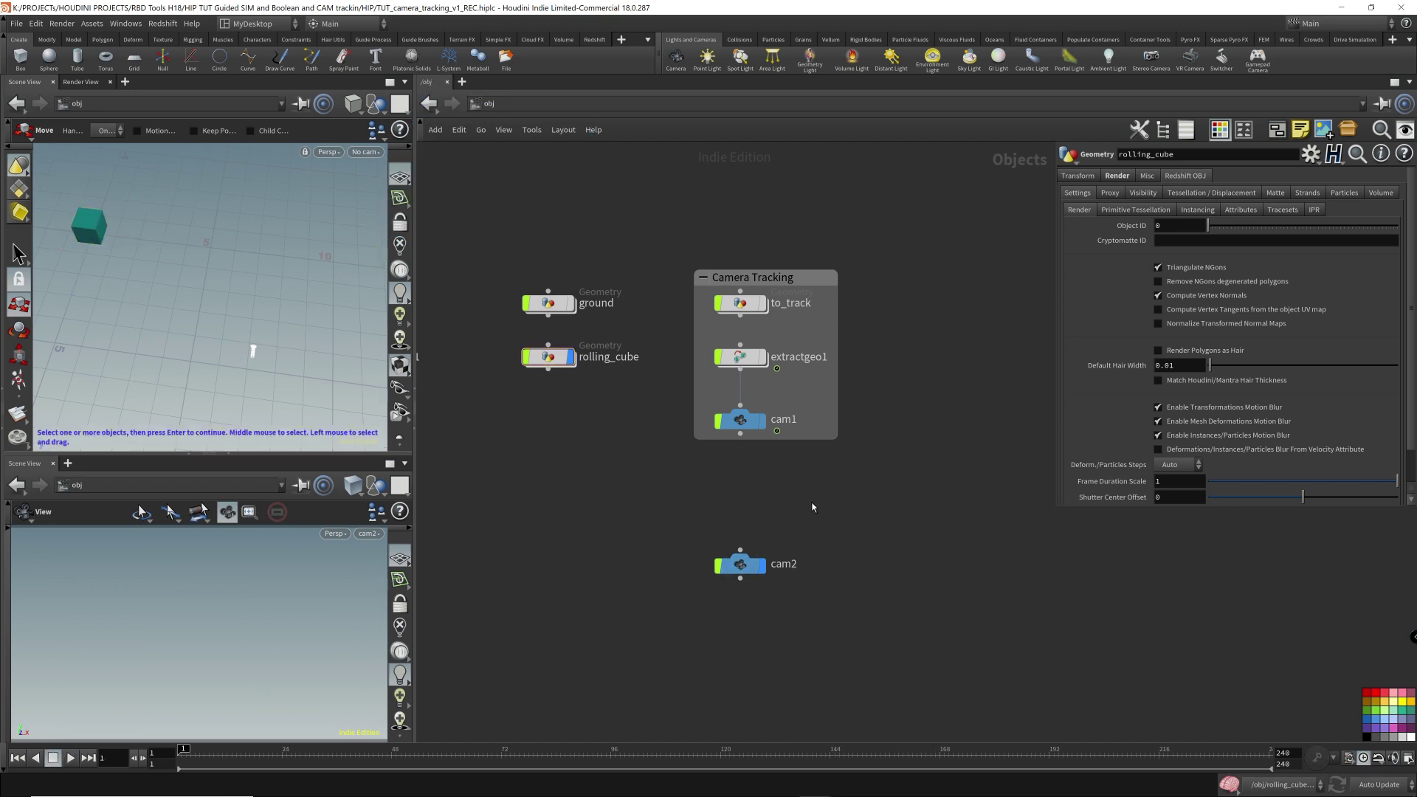
left_click_drag(742, 565, 742, 586)
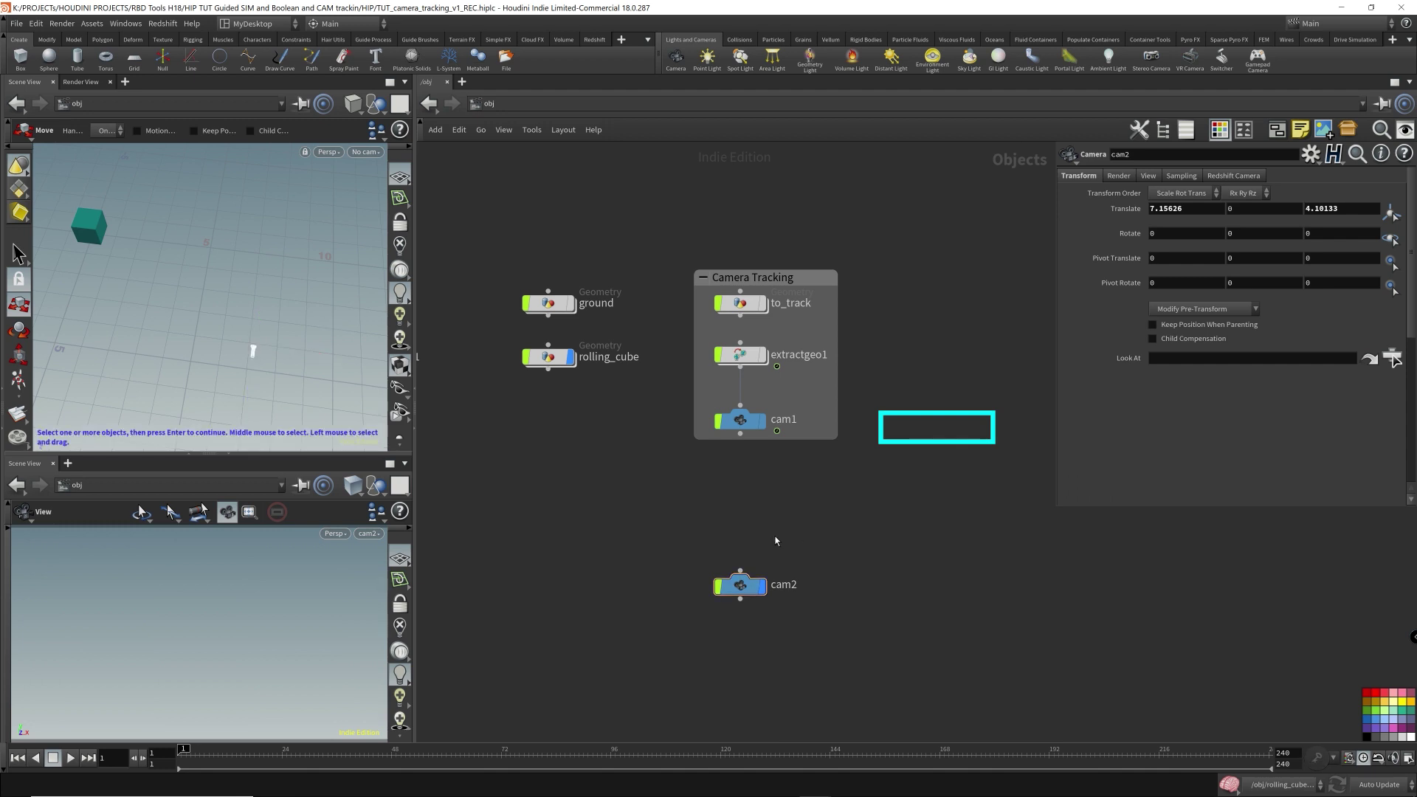
key("Tab")
type("ext")
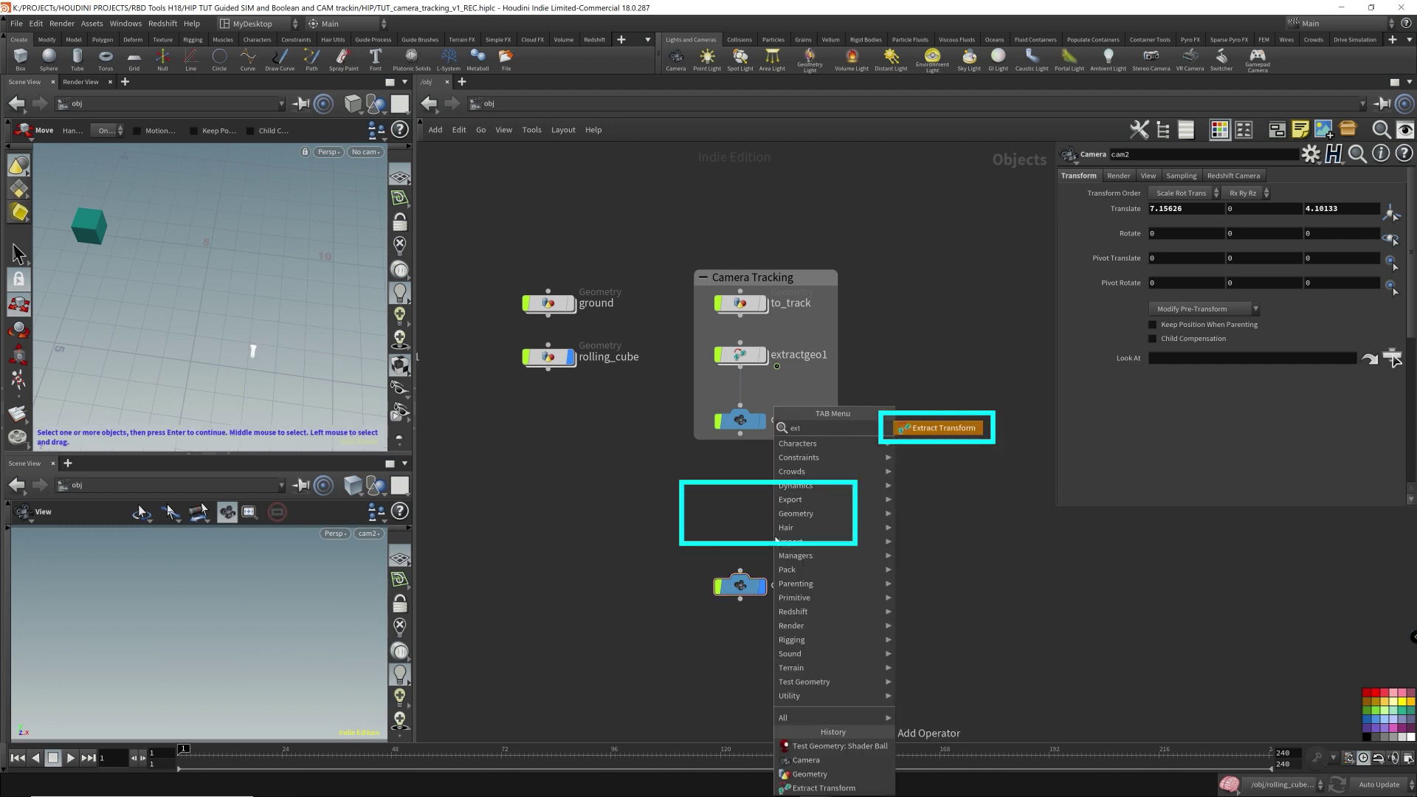
key("Return")
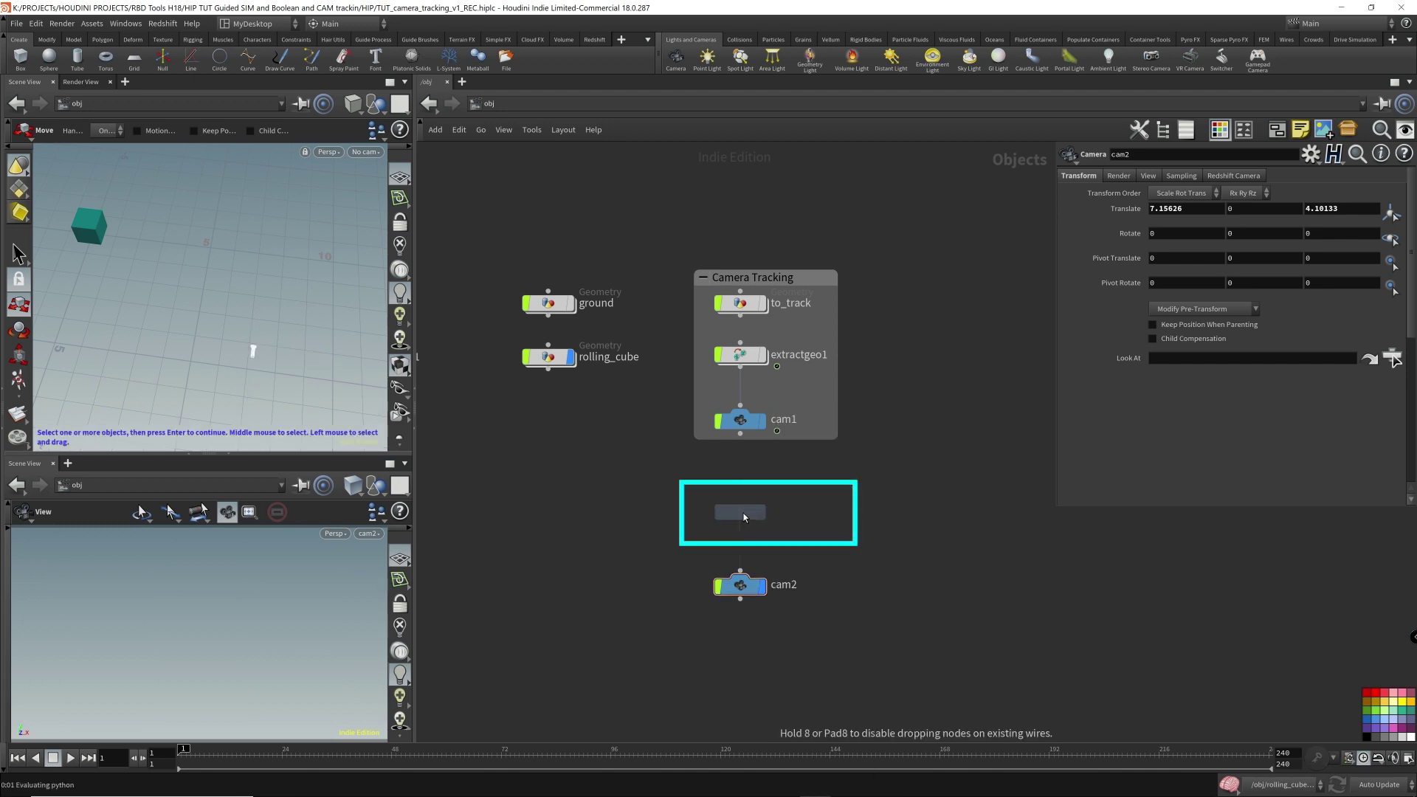
left_click(744, 516)
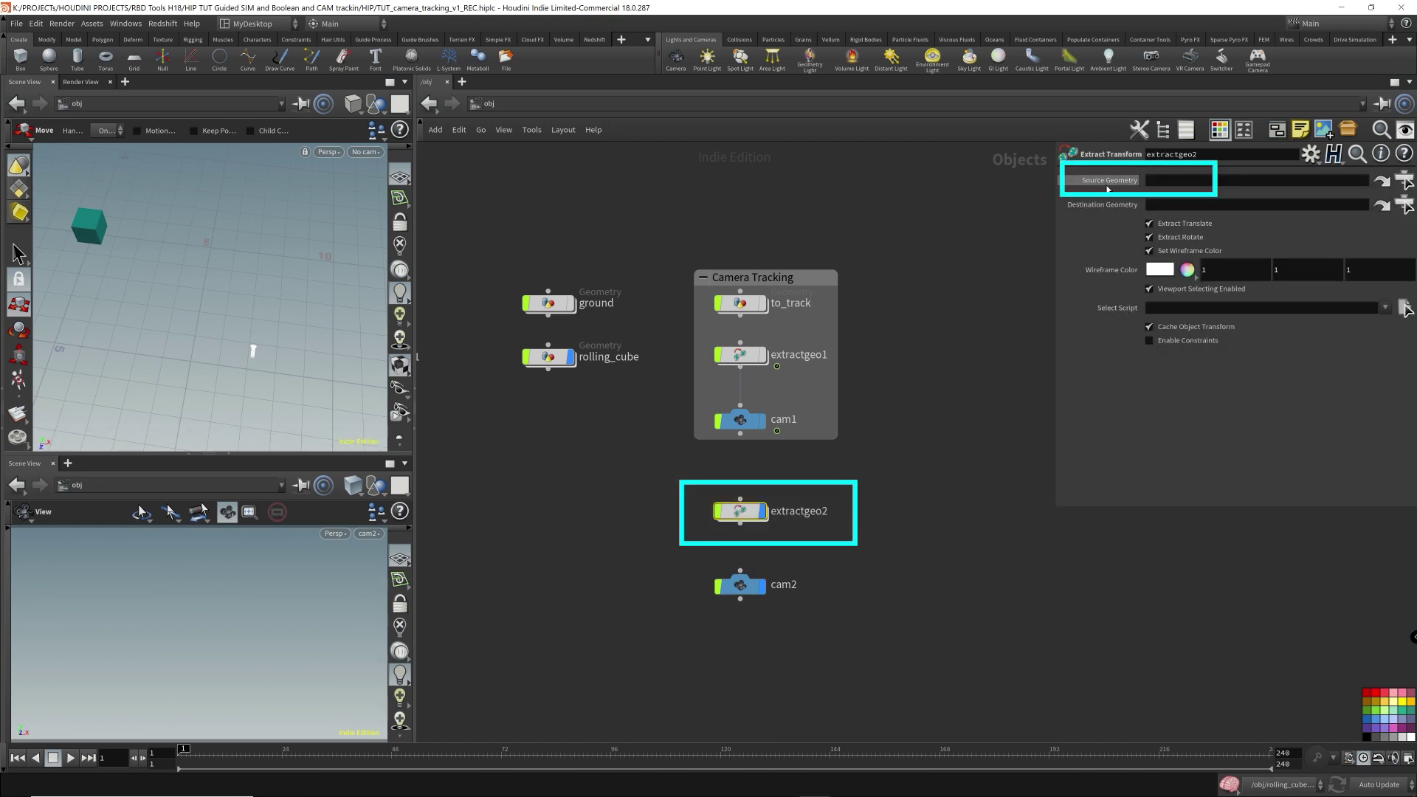
Set extractgeo2's Source Geometry to /obj/to_track/OUT_source_geometry and its Destination Geometry to /obj/to_track/OUT_destination_geometry.
left_click(1405, 180)
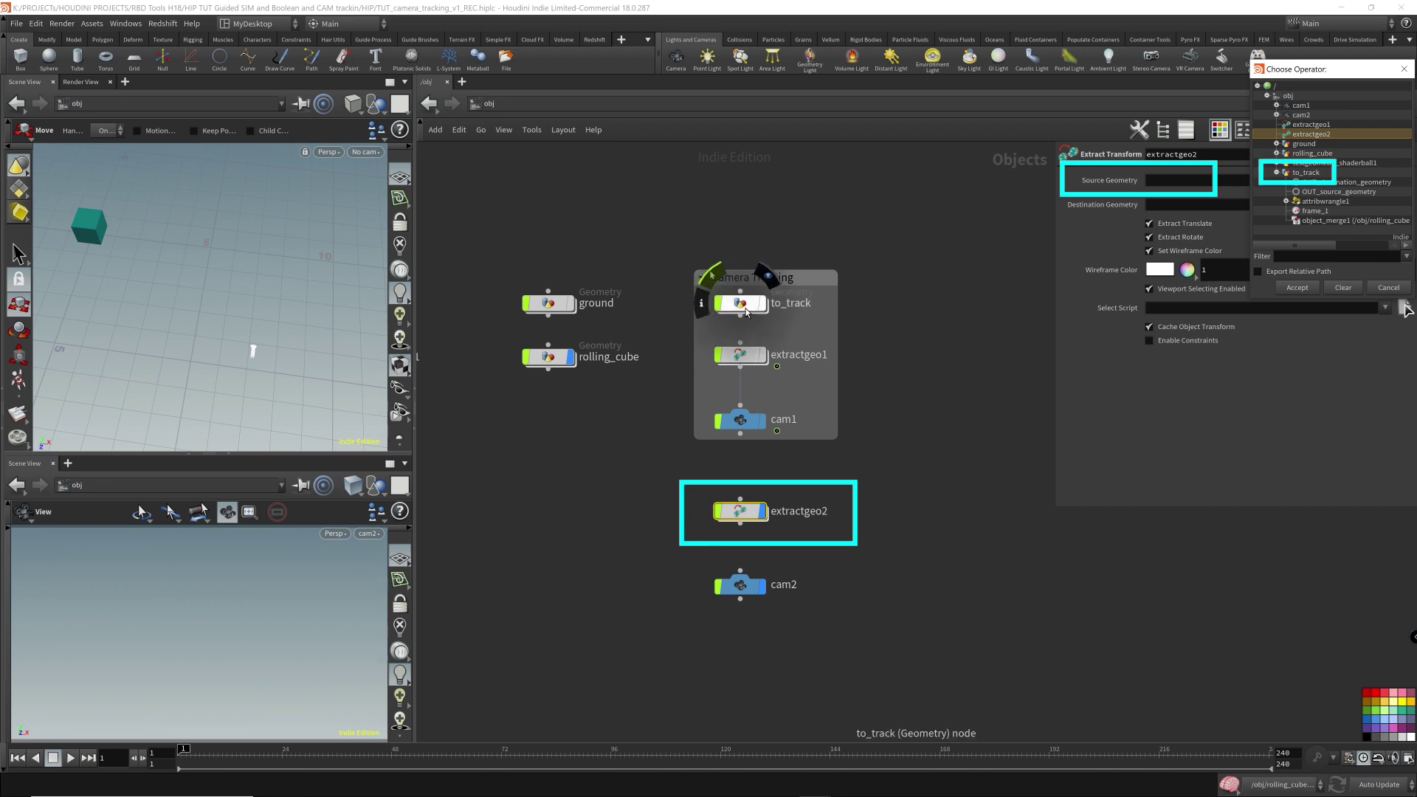
left_click(1311, 174)
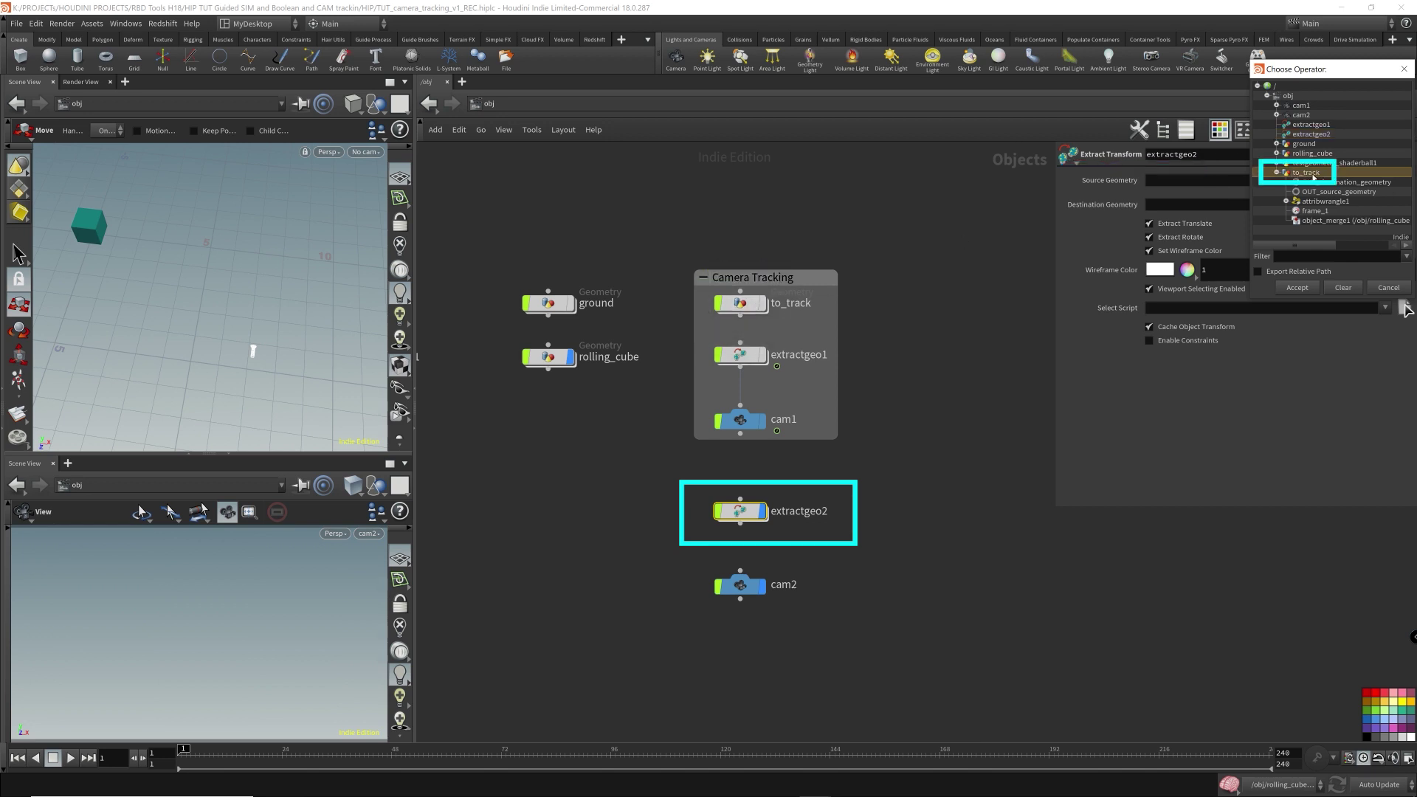
left_click(1350, 193)
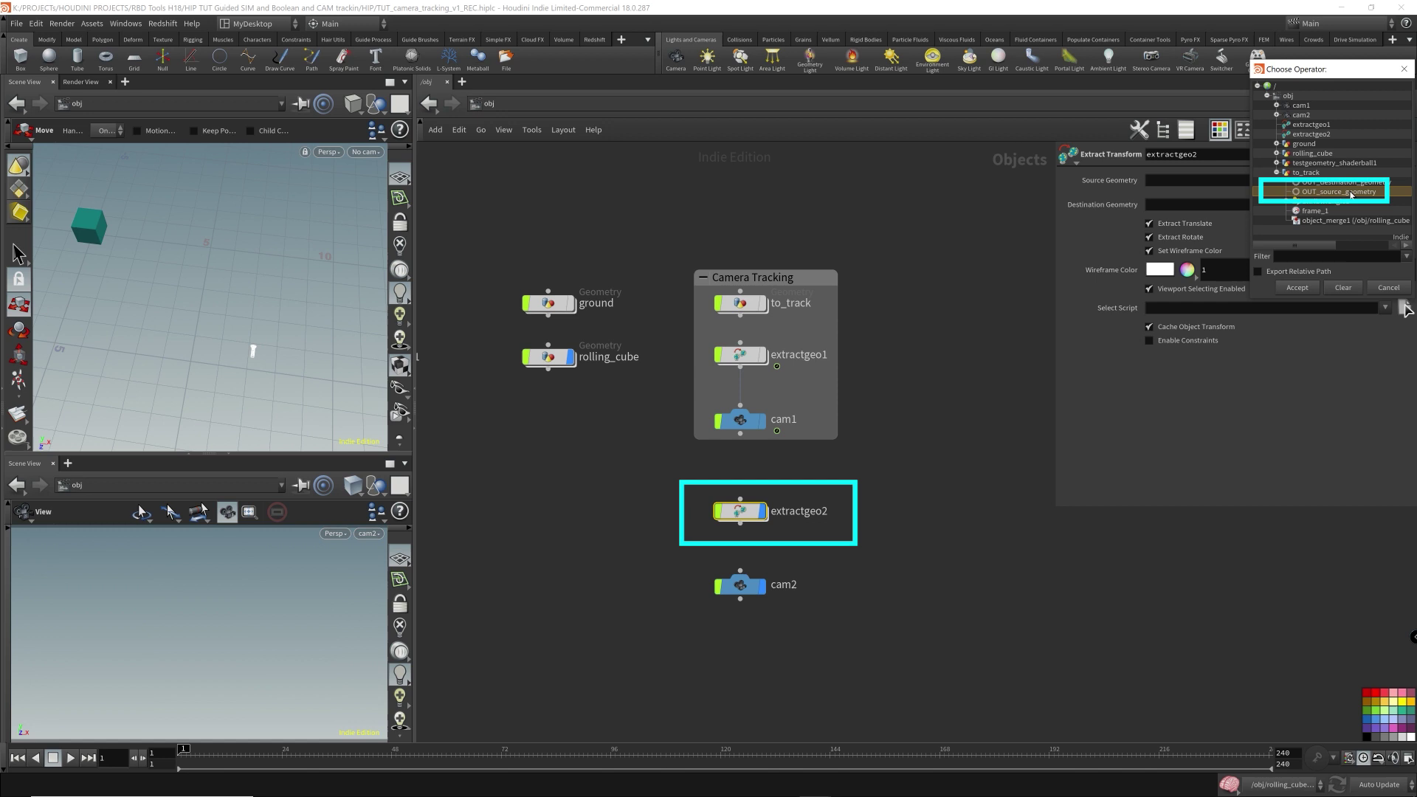
left_click(1297, 287)
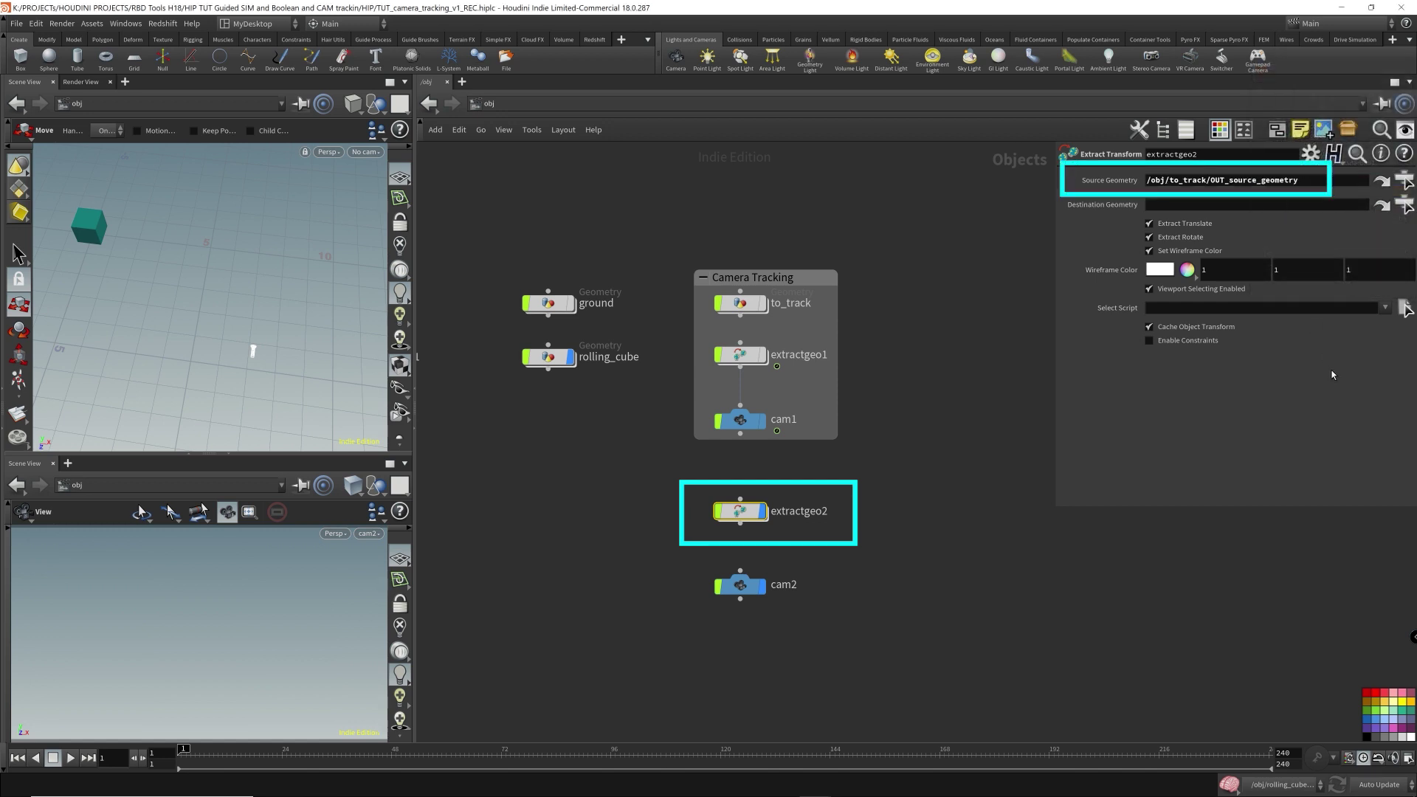
left_click(1405, 206)
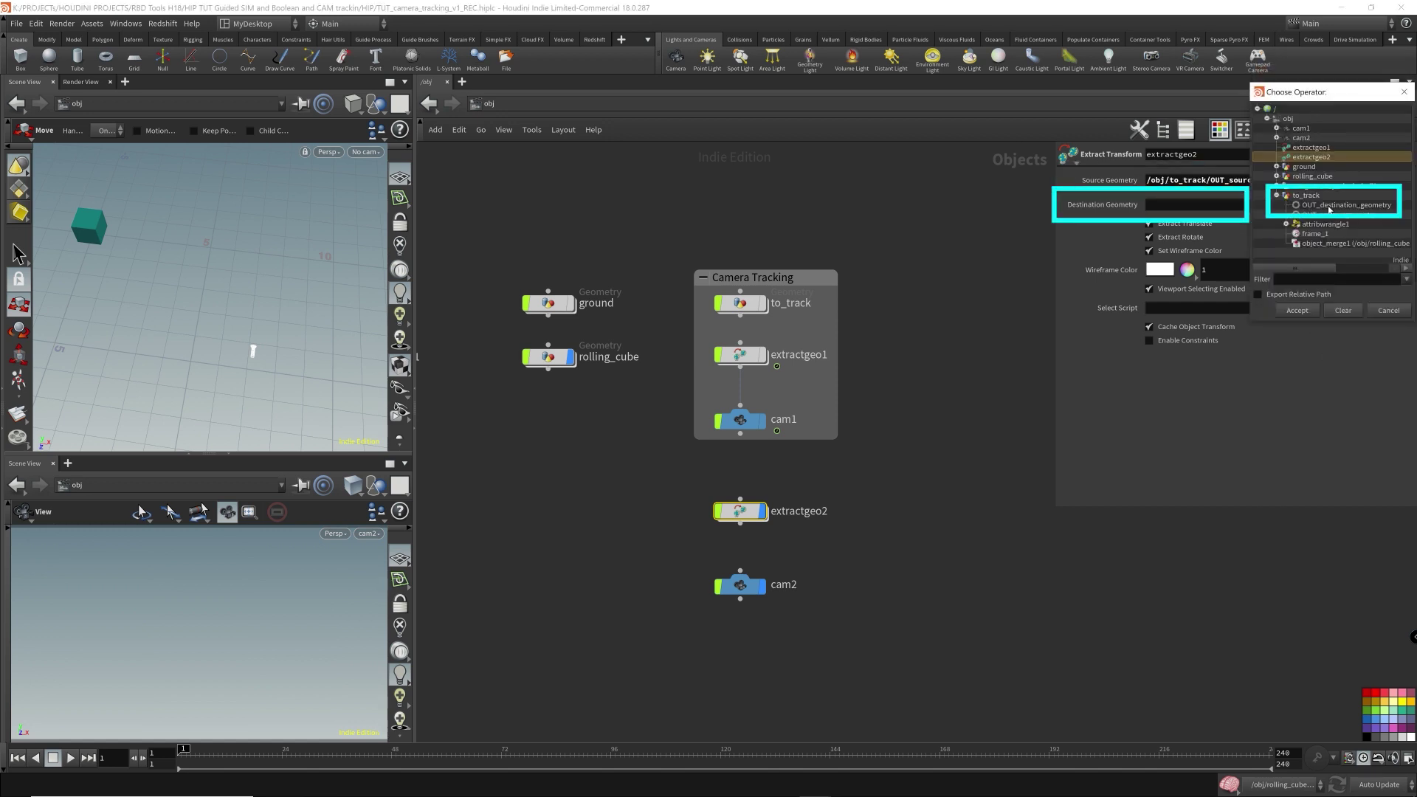
left_click(1331, 205)
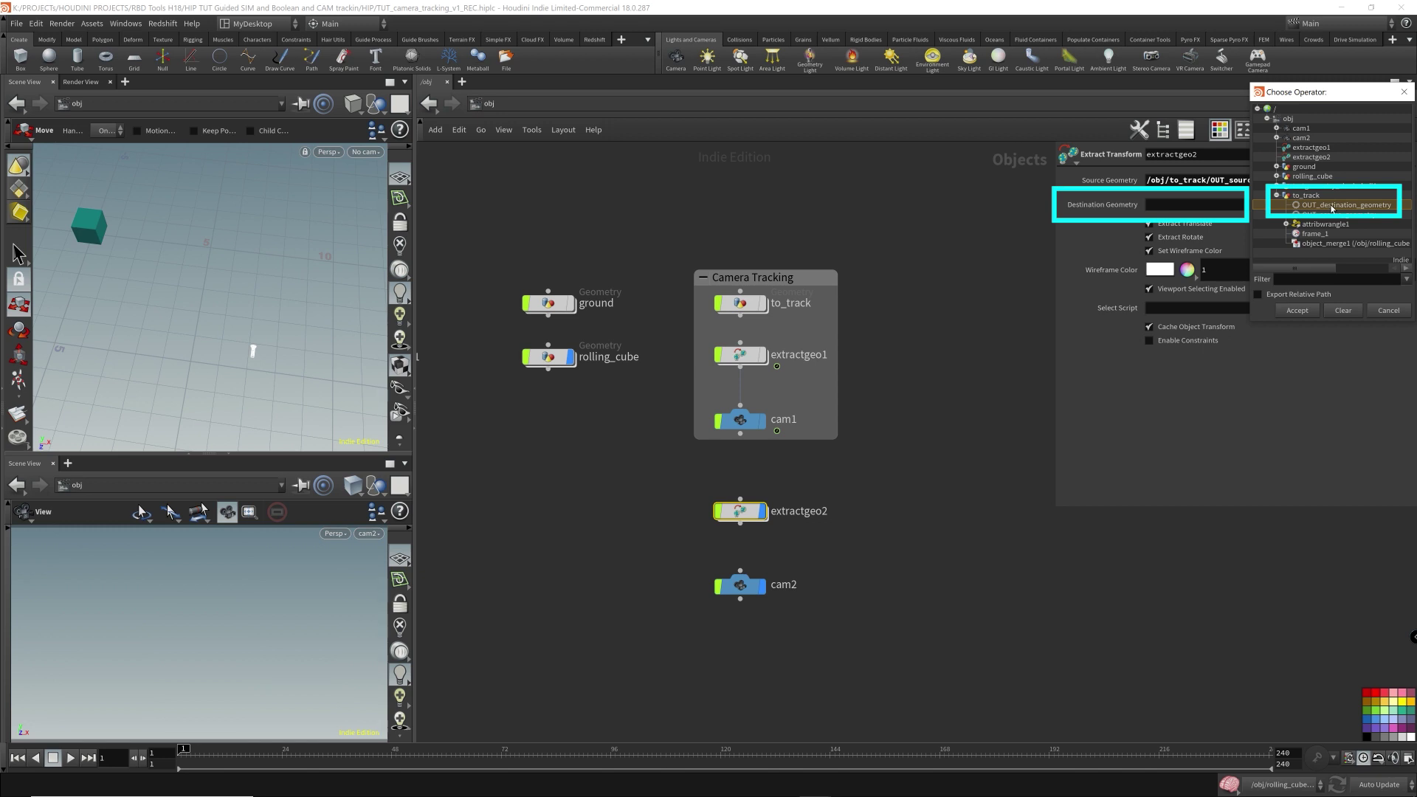
left_click(1298, 311)
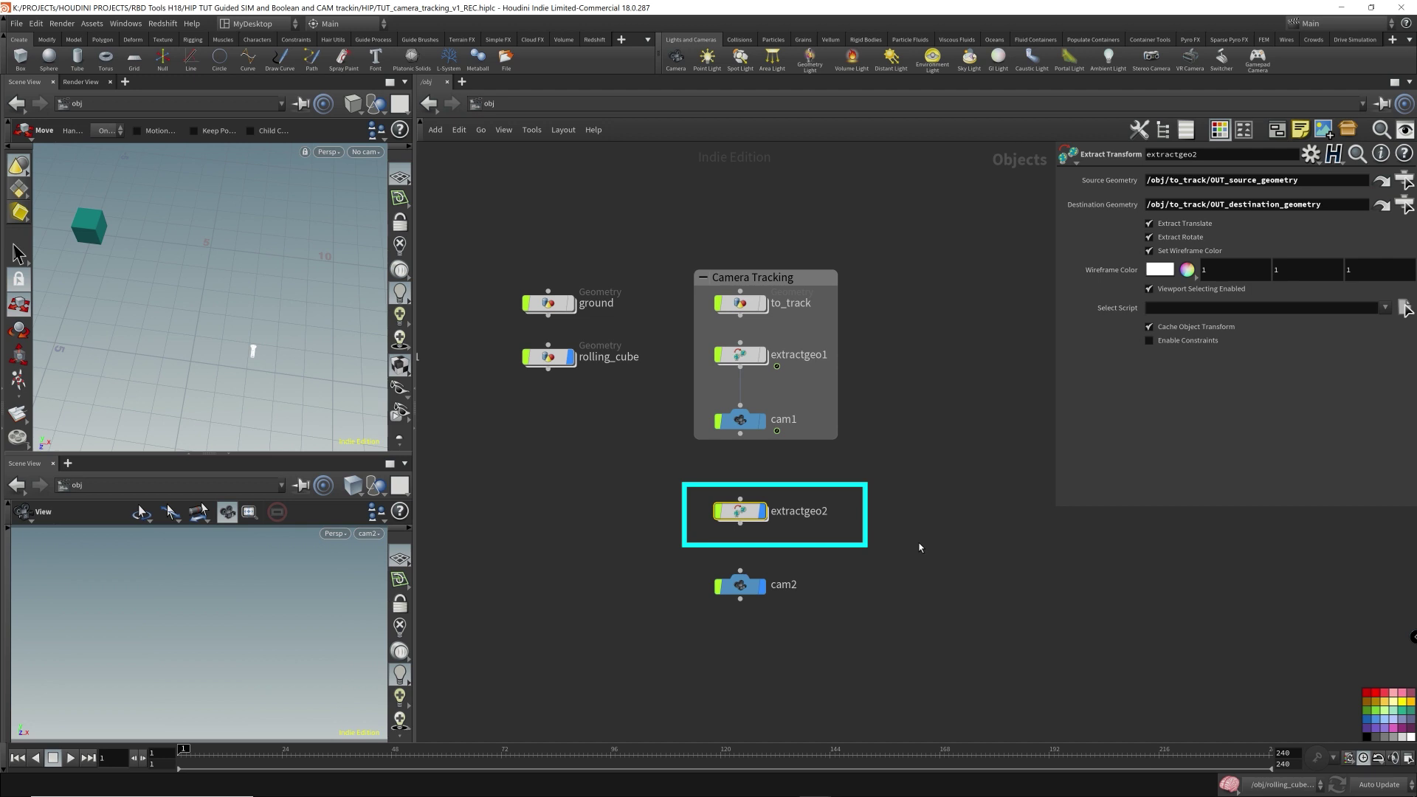
Set cam2's Look At target to the extractgeo2 node.
left_click(741, 585)
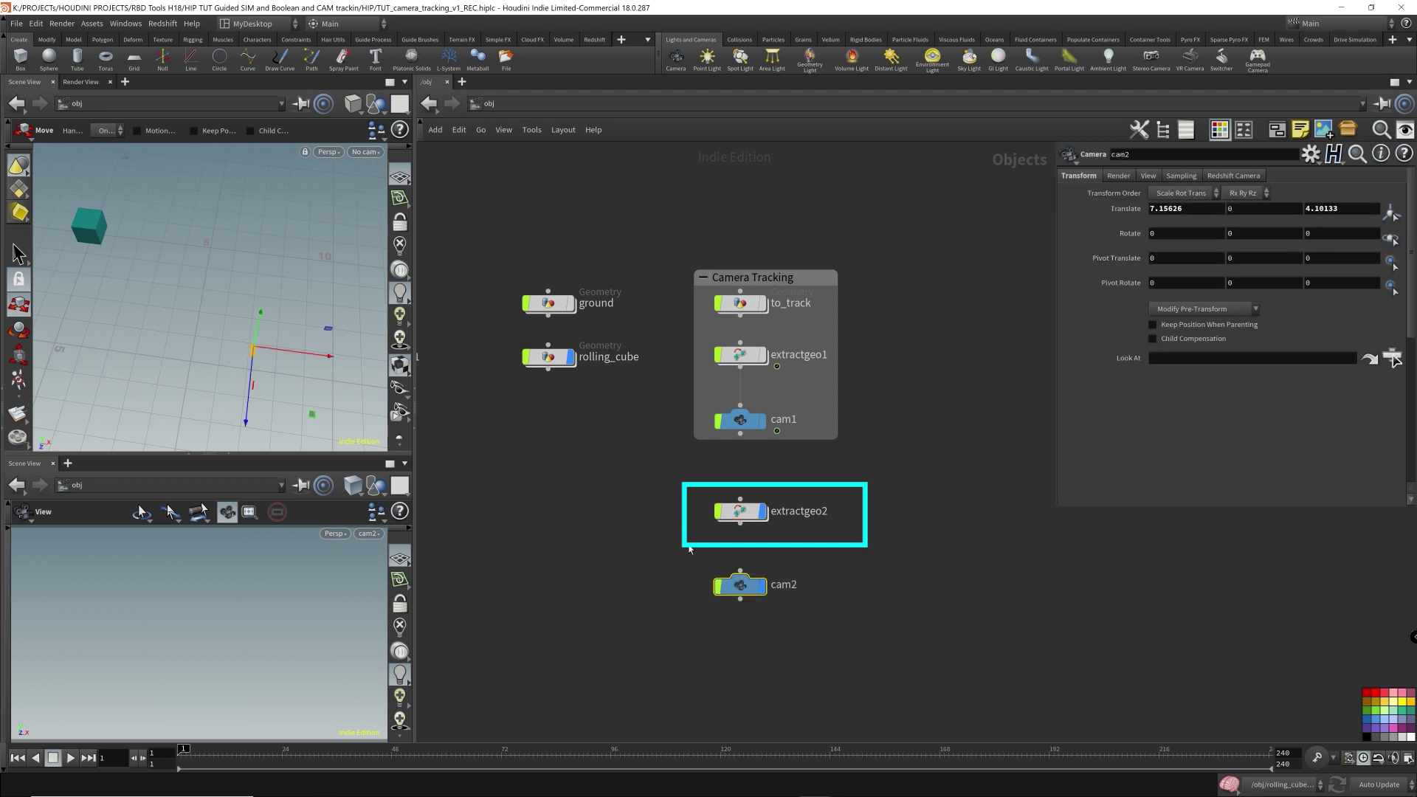
mouse_move(747, 514)
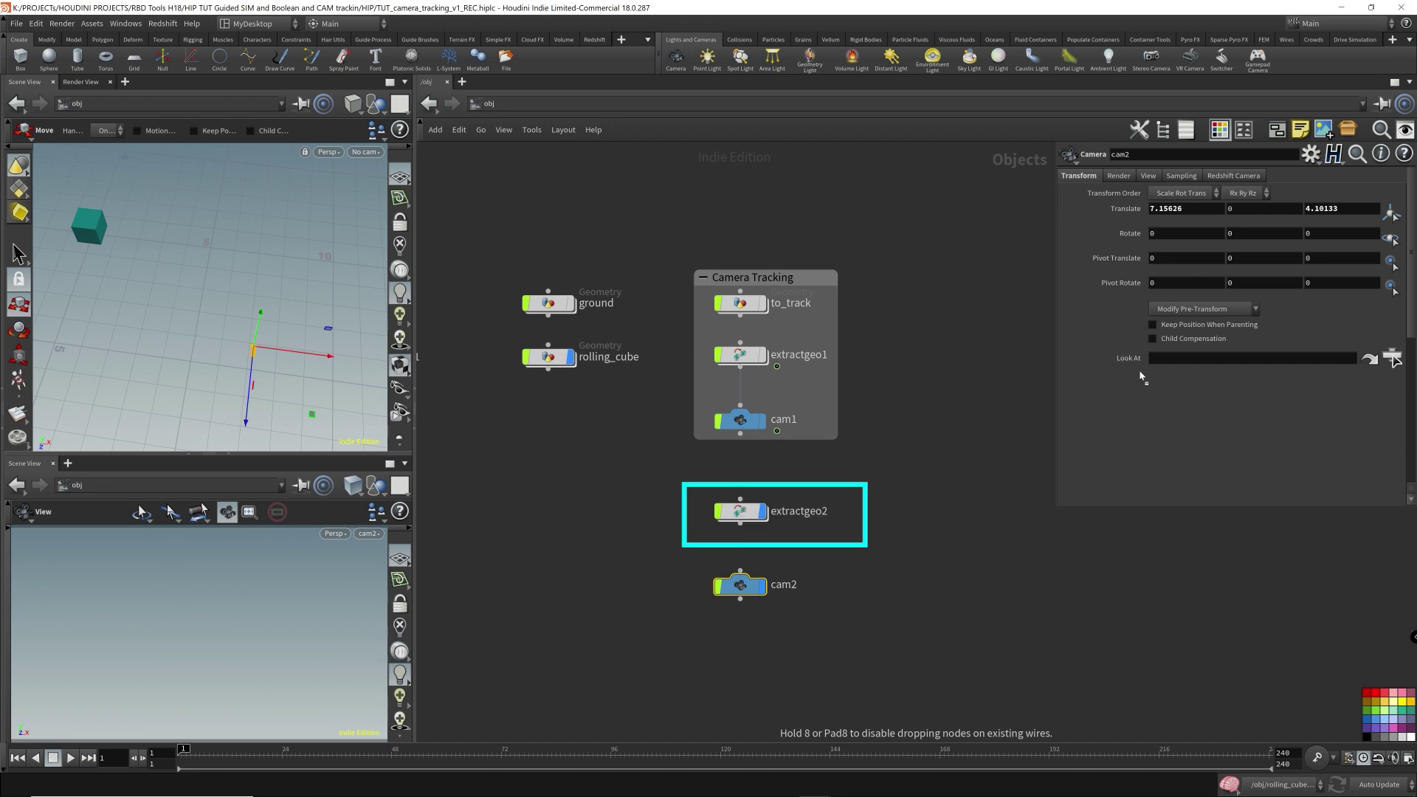
left_click_drag(1141, 373, 1165, 362)
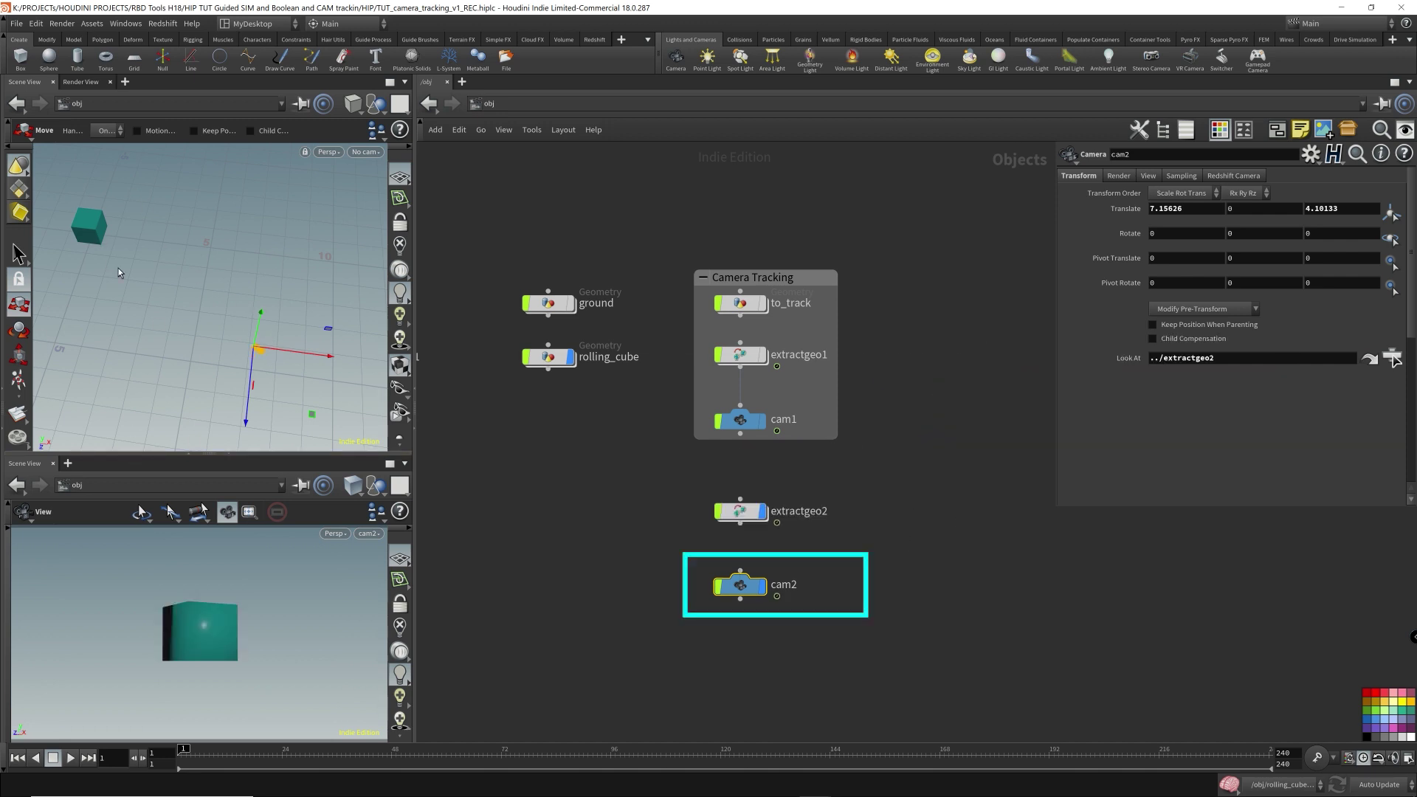
Play the animation to check how cam2 follows the rolling cube, and return to the first frame.
key("Escape")
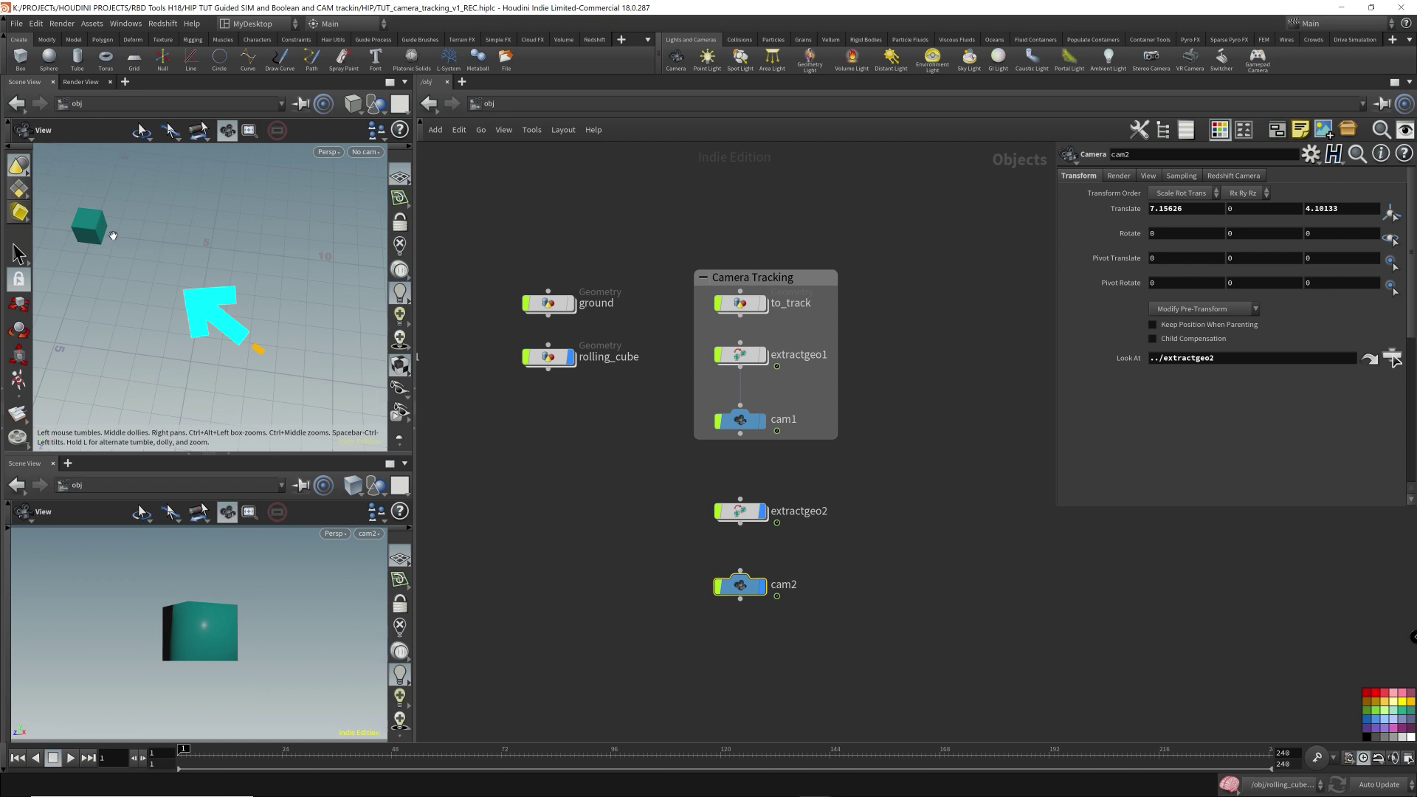
key("Up")
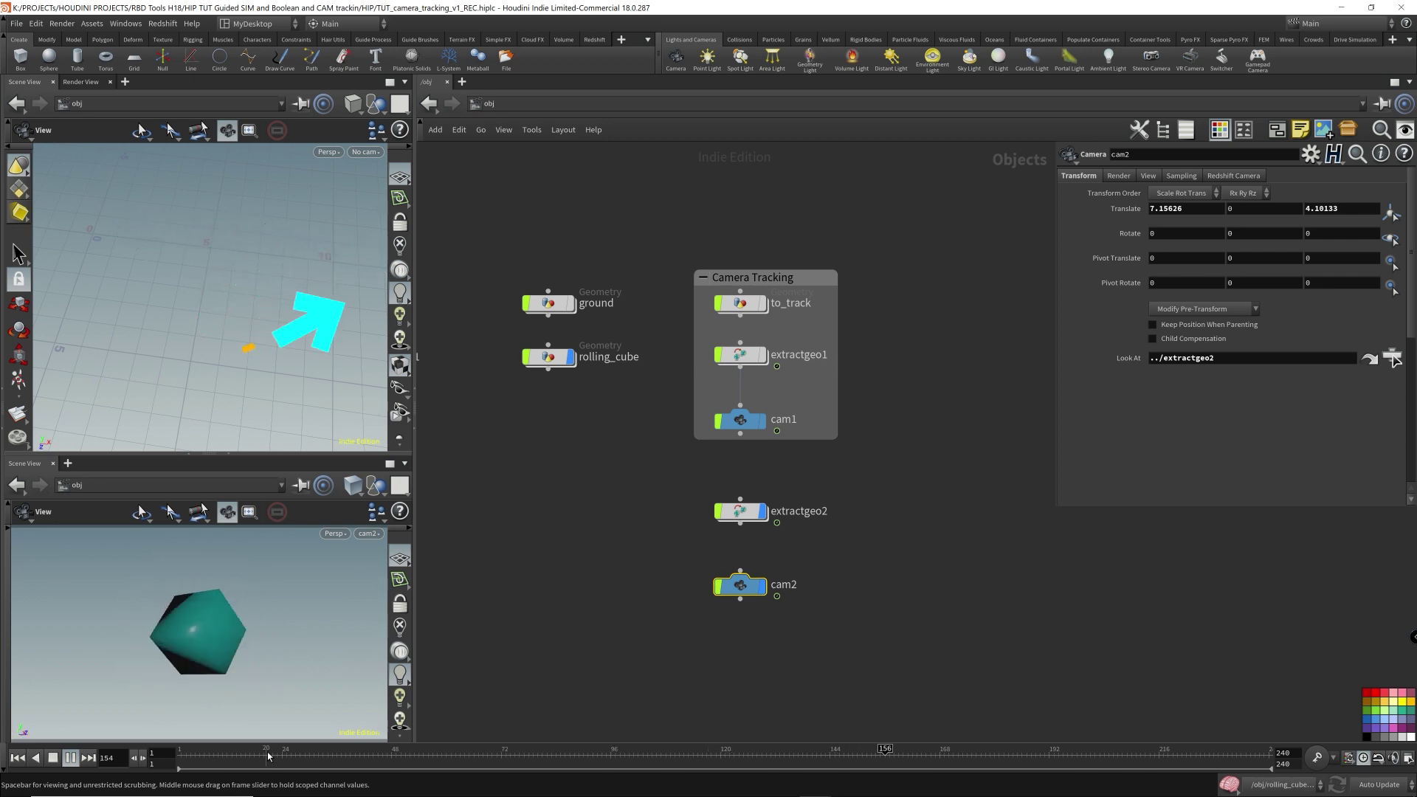
key("Up")
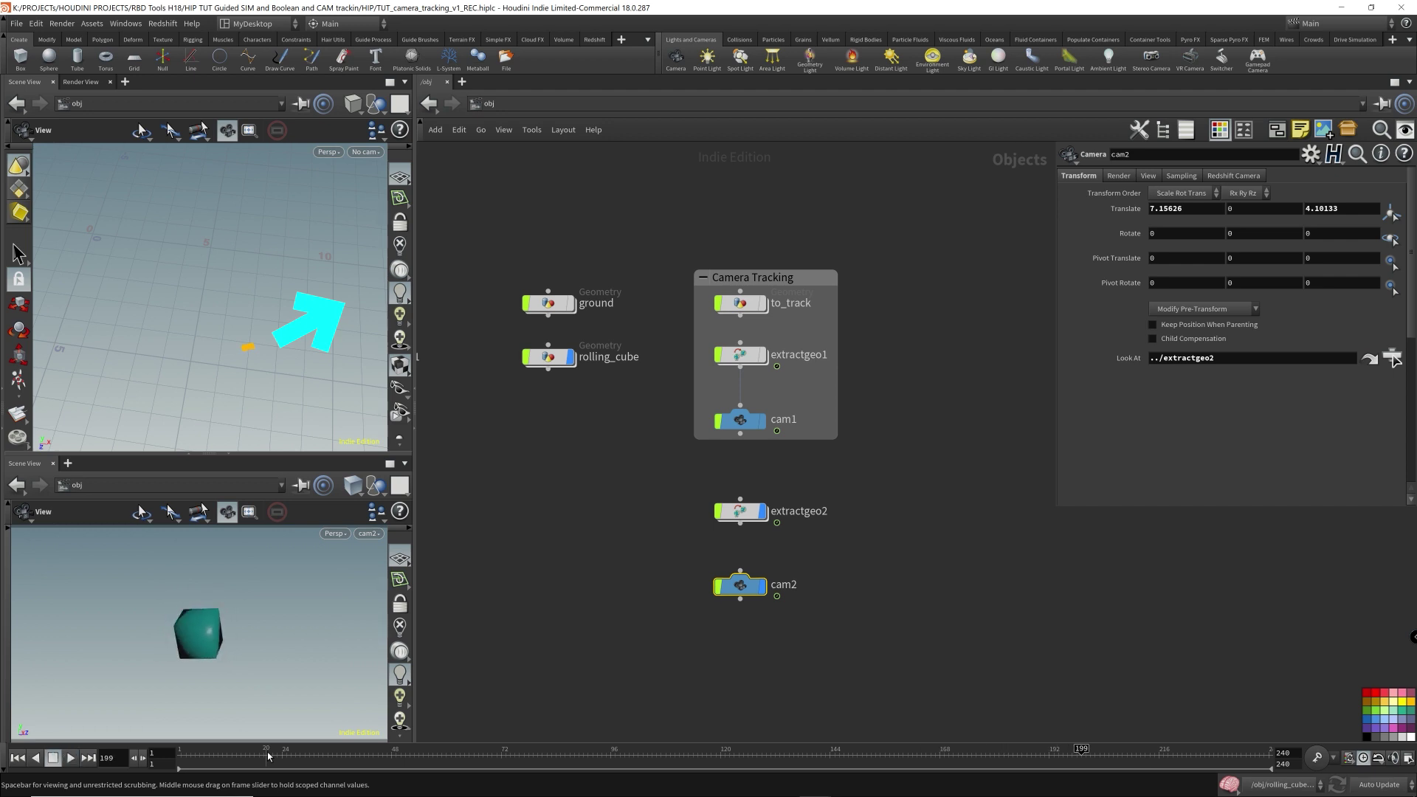
key("ctrl+Up")
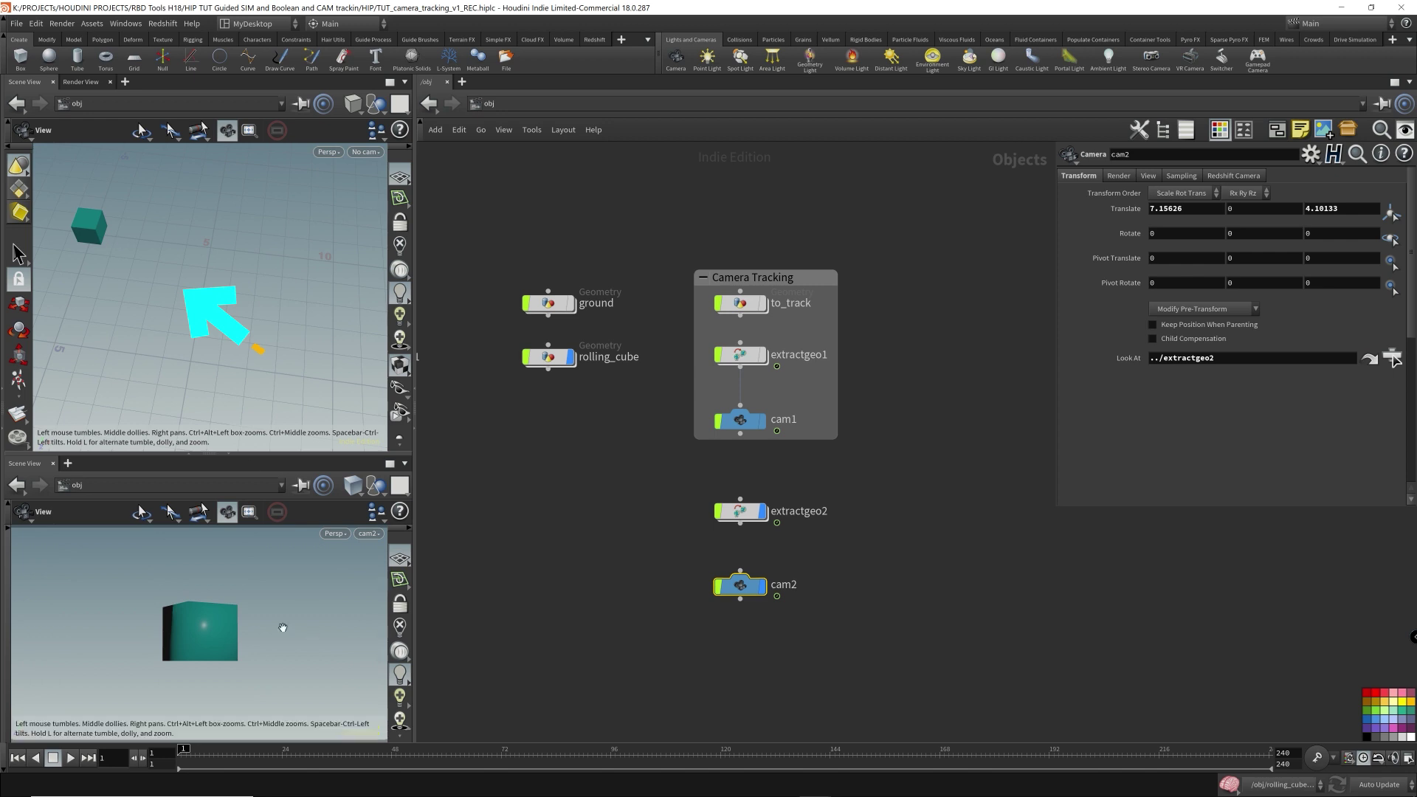
Scrub the timeline to frame 67 and move cam2 along its Z axis to about -6.49.
left_click_drag(188, 767, 480, 759)
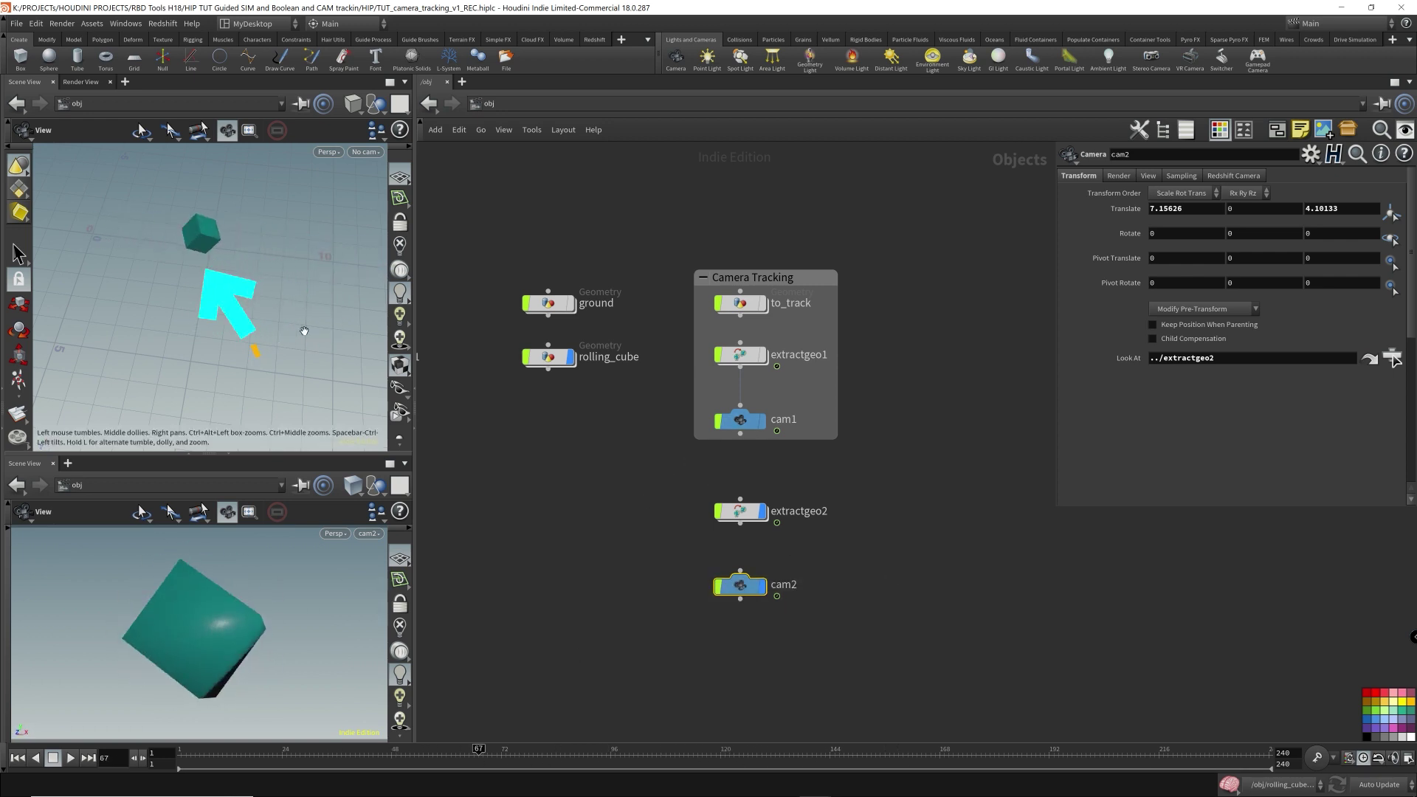
mouse_move(301, 358)
left_mouse_down()
mouse_move(272, 240)
mouse_move(295, 317)
mouse_move(172, 278)
left_mouse_up()
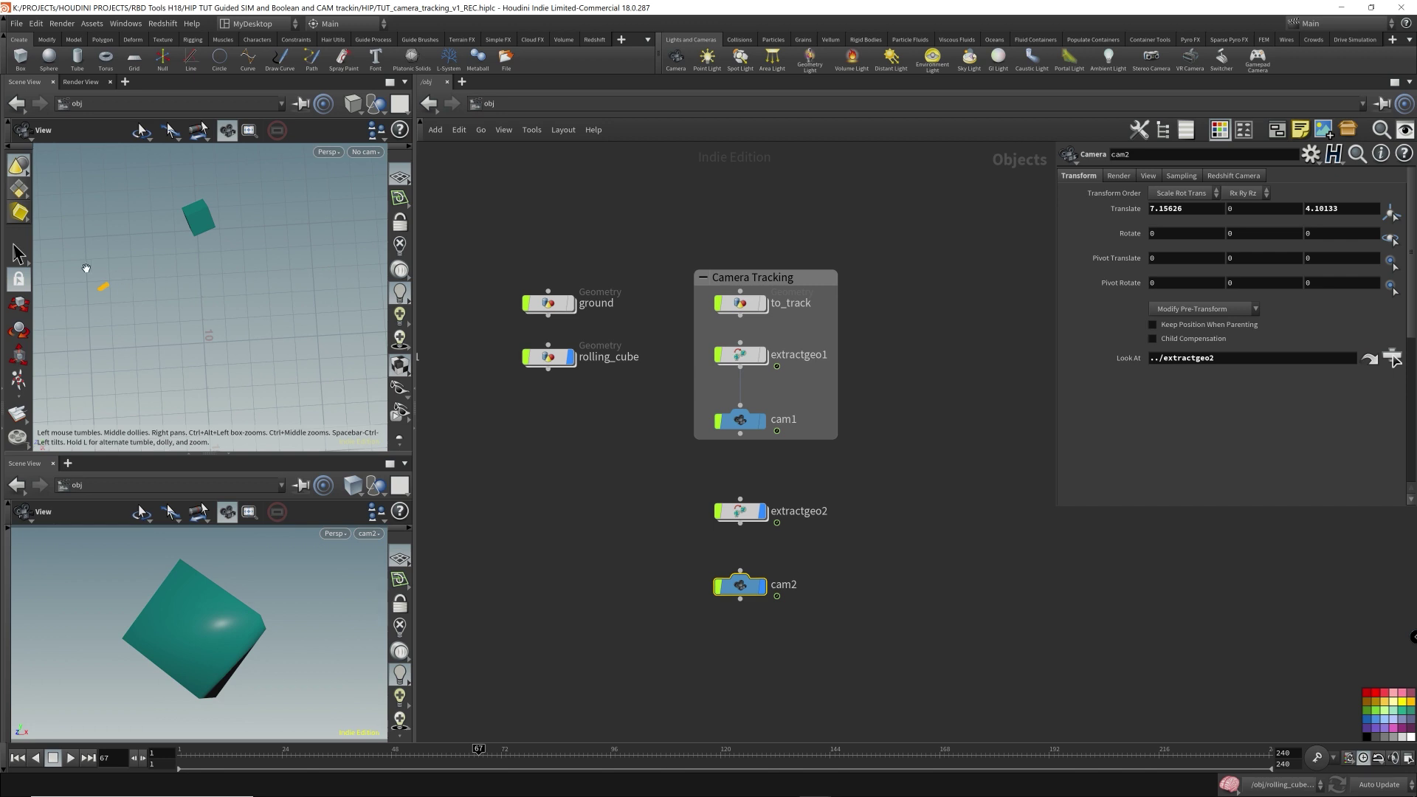
mouse_move(86, 268)
left_mouse_down()
mouse_move(135, 330)
mouse_move(234, 285)
mouse_move(210, 213)
left_mouse_up()
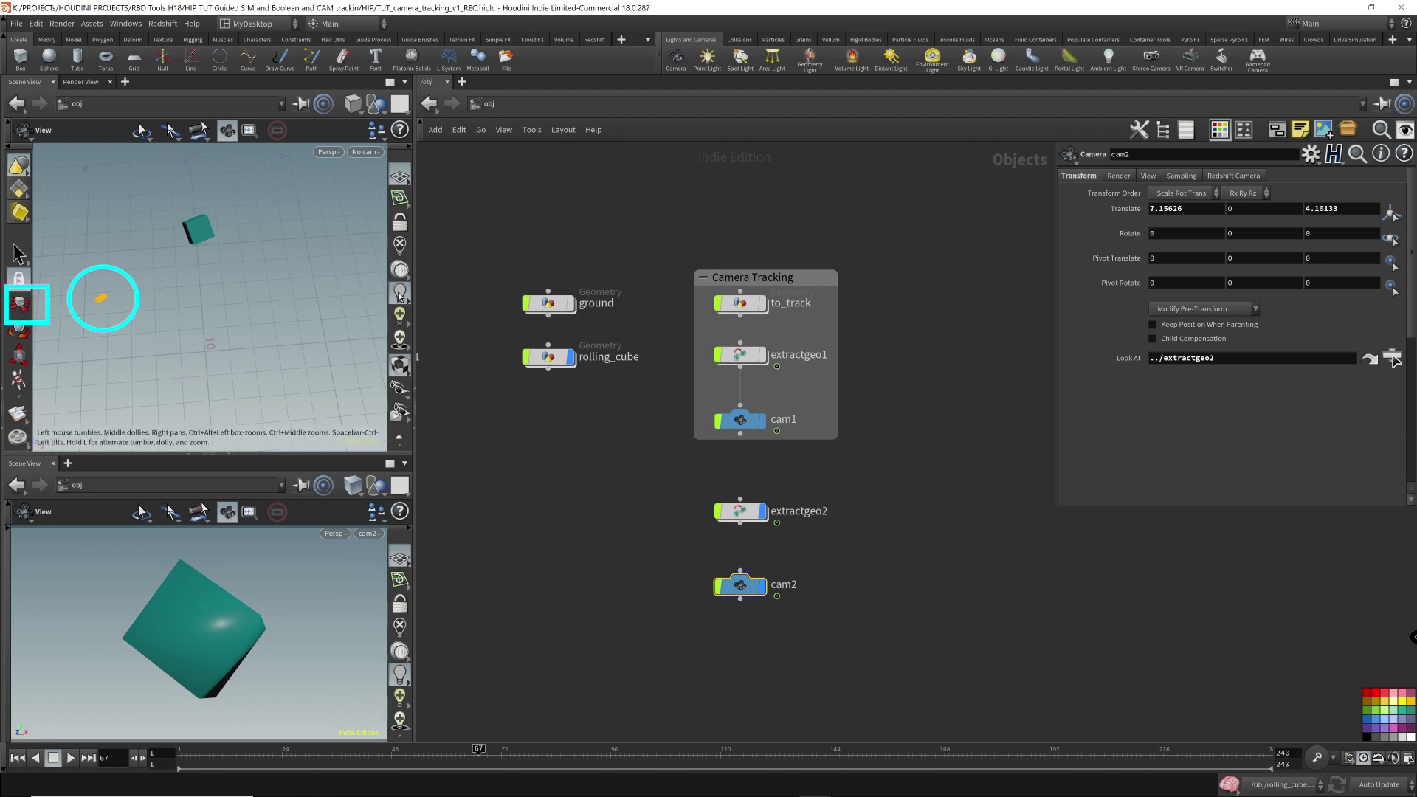
left_click(18, 305)
left_click_drag(54, 304, 296, 291)
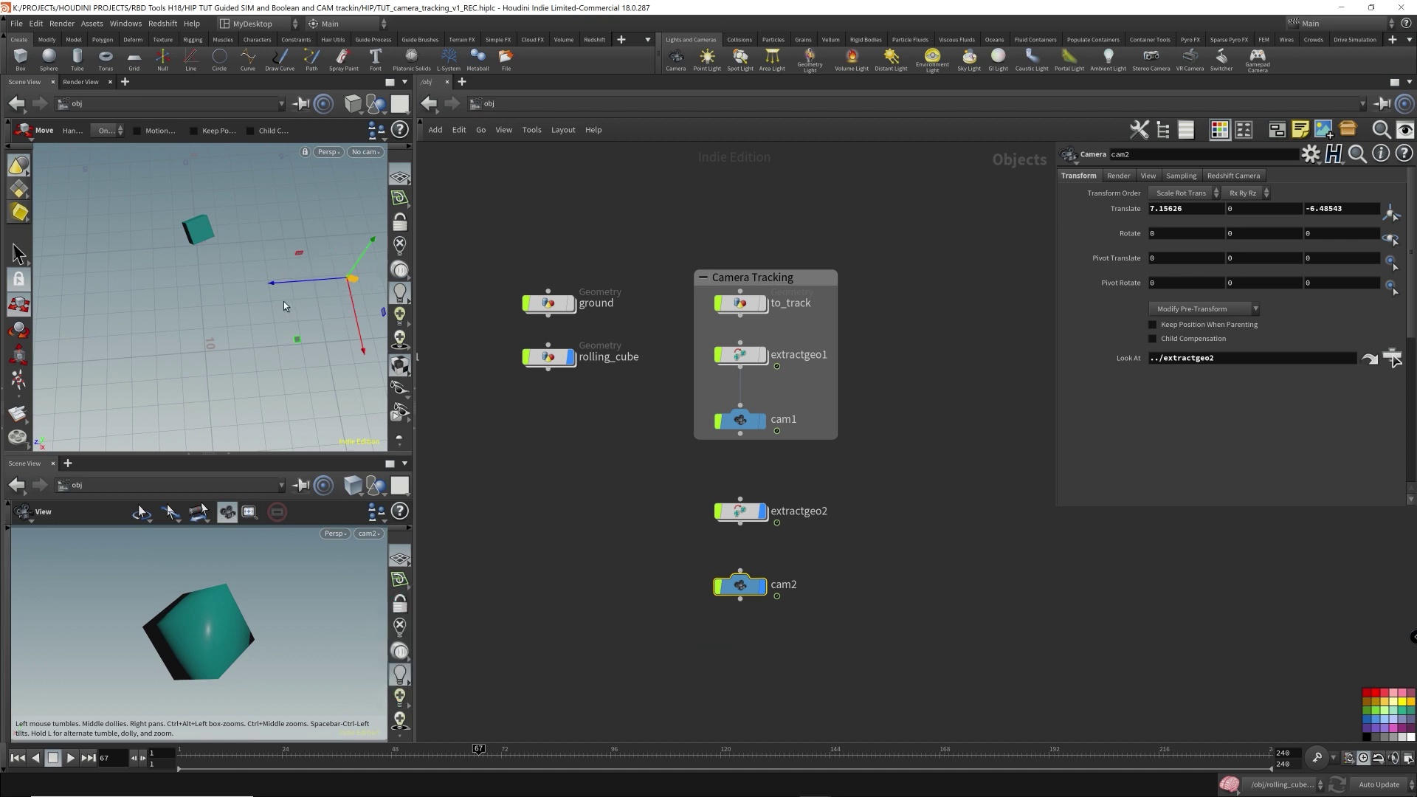
key("Escape")
key("t")
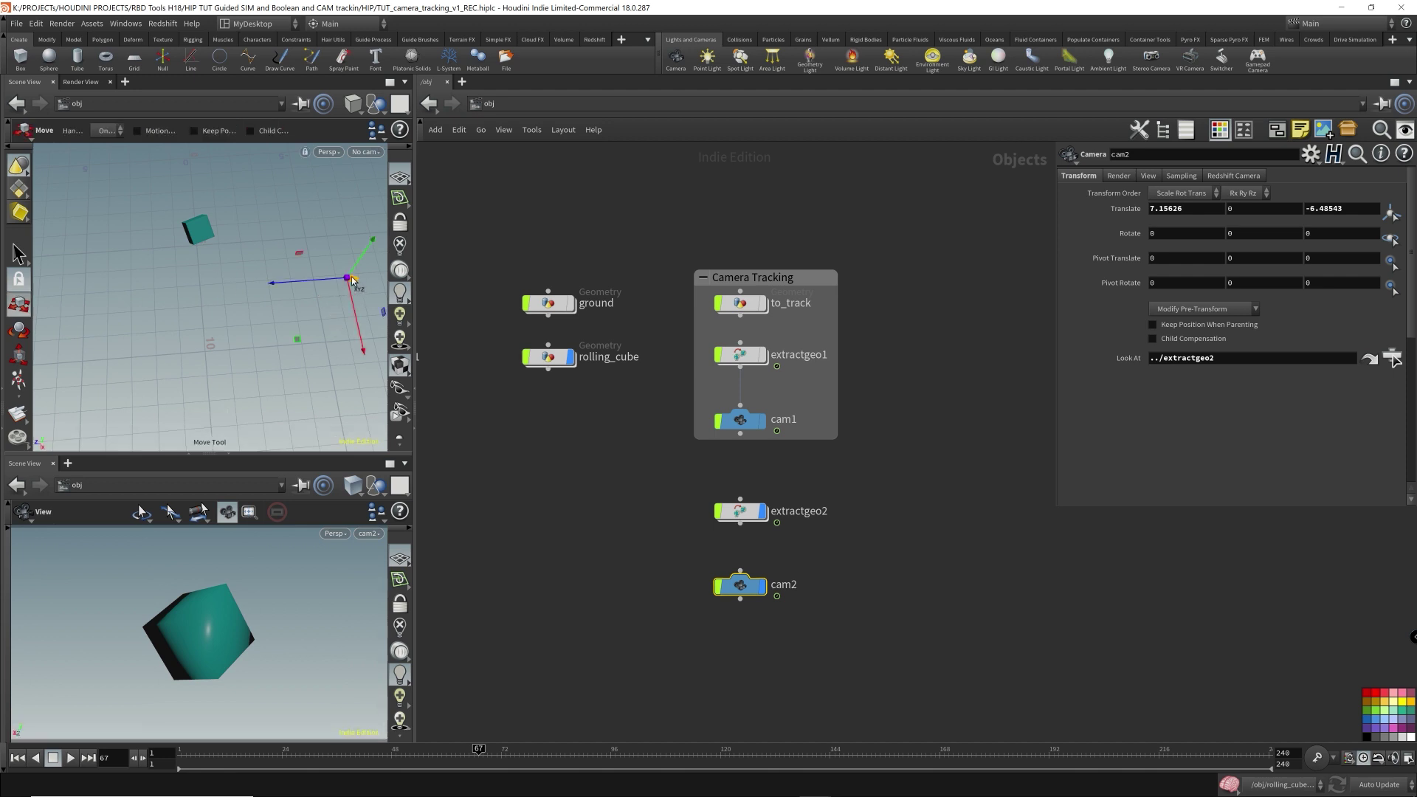
right_click_drag(340, 289, 407, 104, "alt")
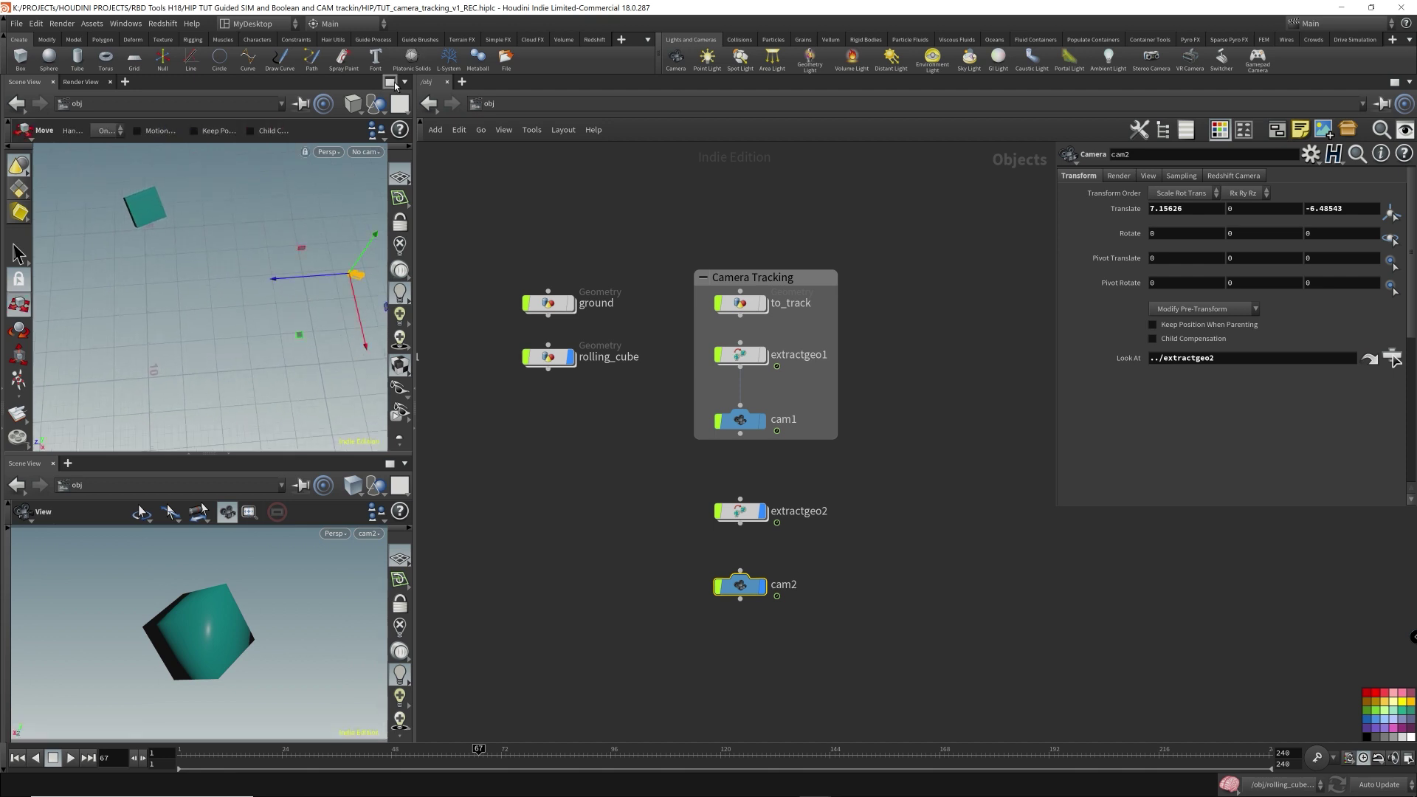
Slide cam2 back and forth along Z in the maximized perspective view, leave it at about -4.66, and restore the pane layout.
left_click(392, 83)
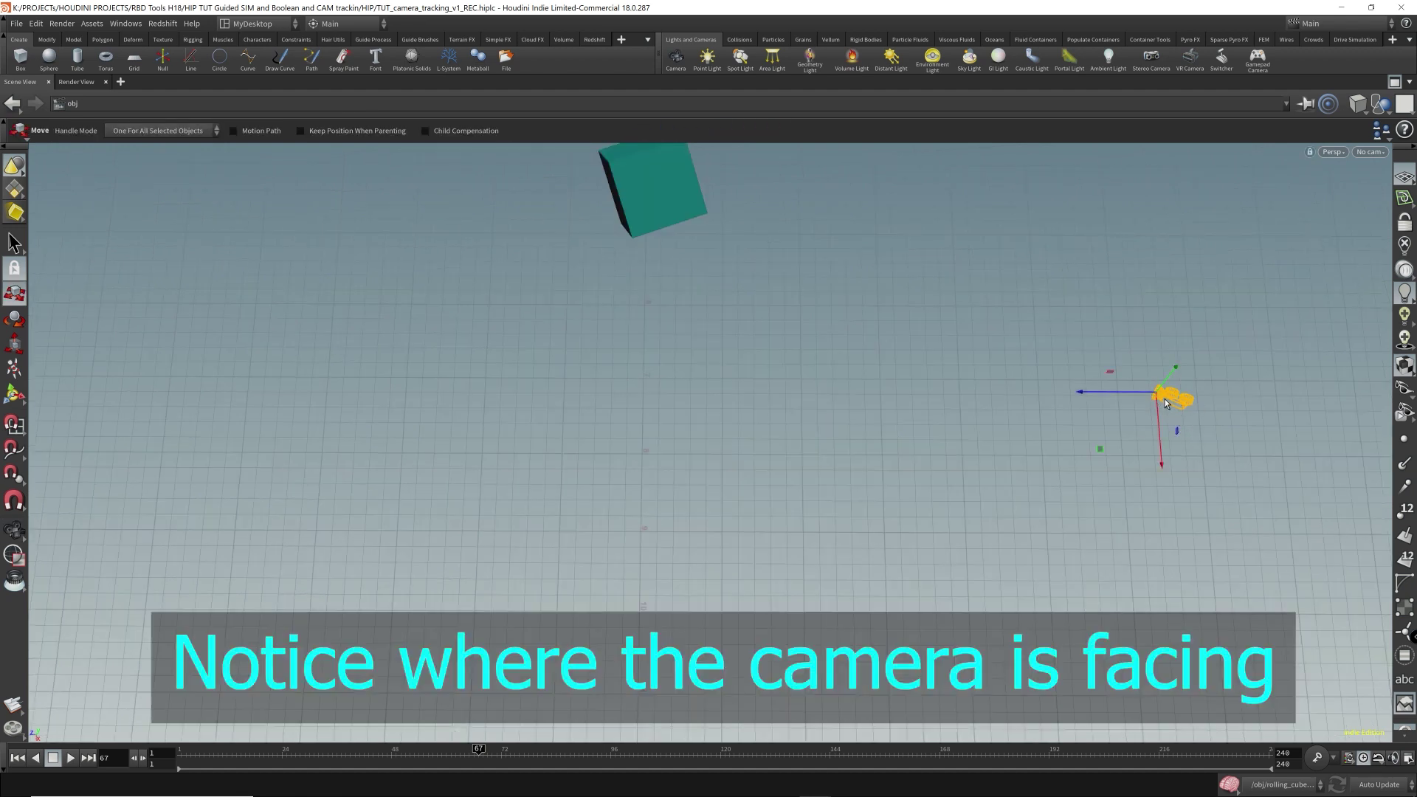
left_click_drag(1110, 393, 1021, 397)
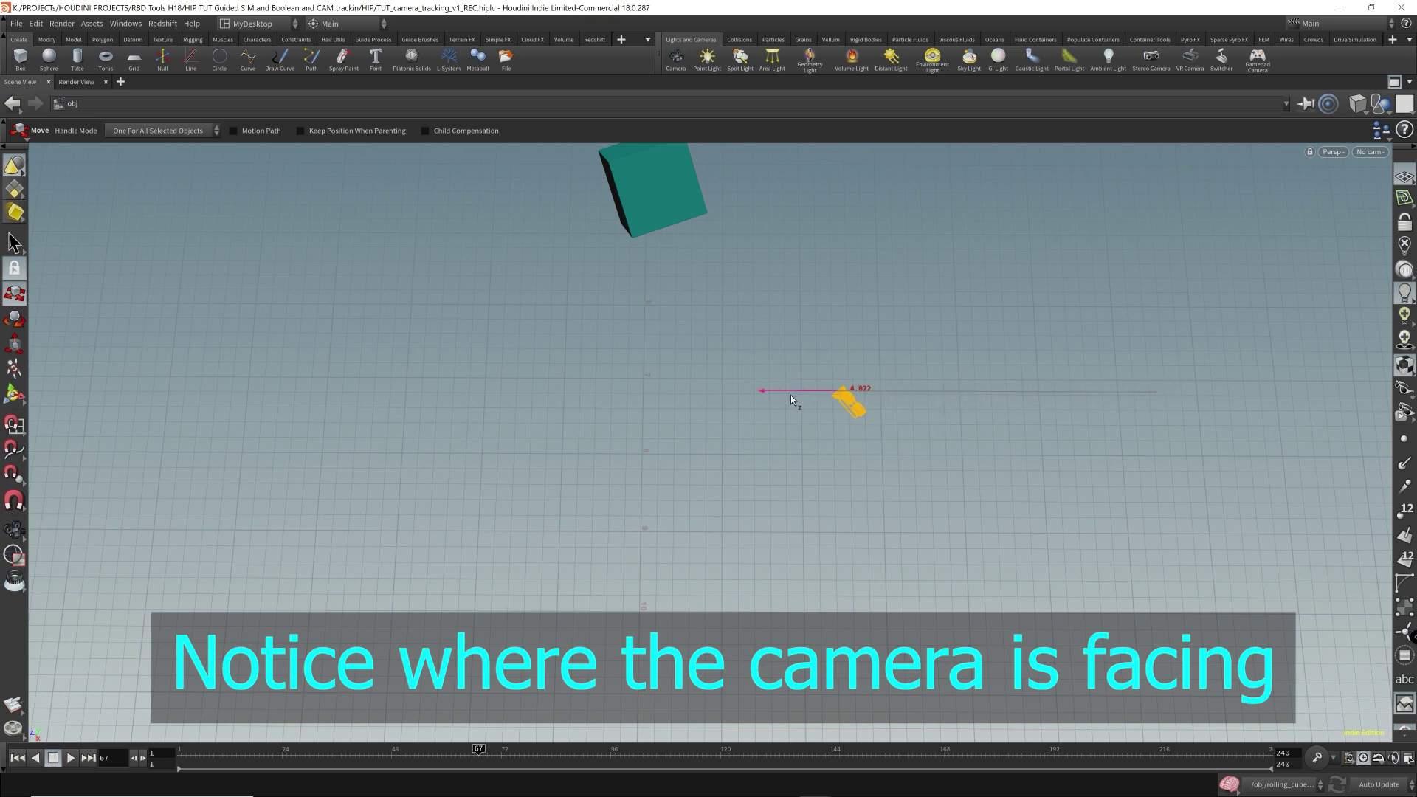
left_click_drag(790, 396, 742, 359)
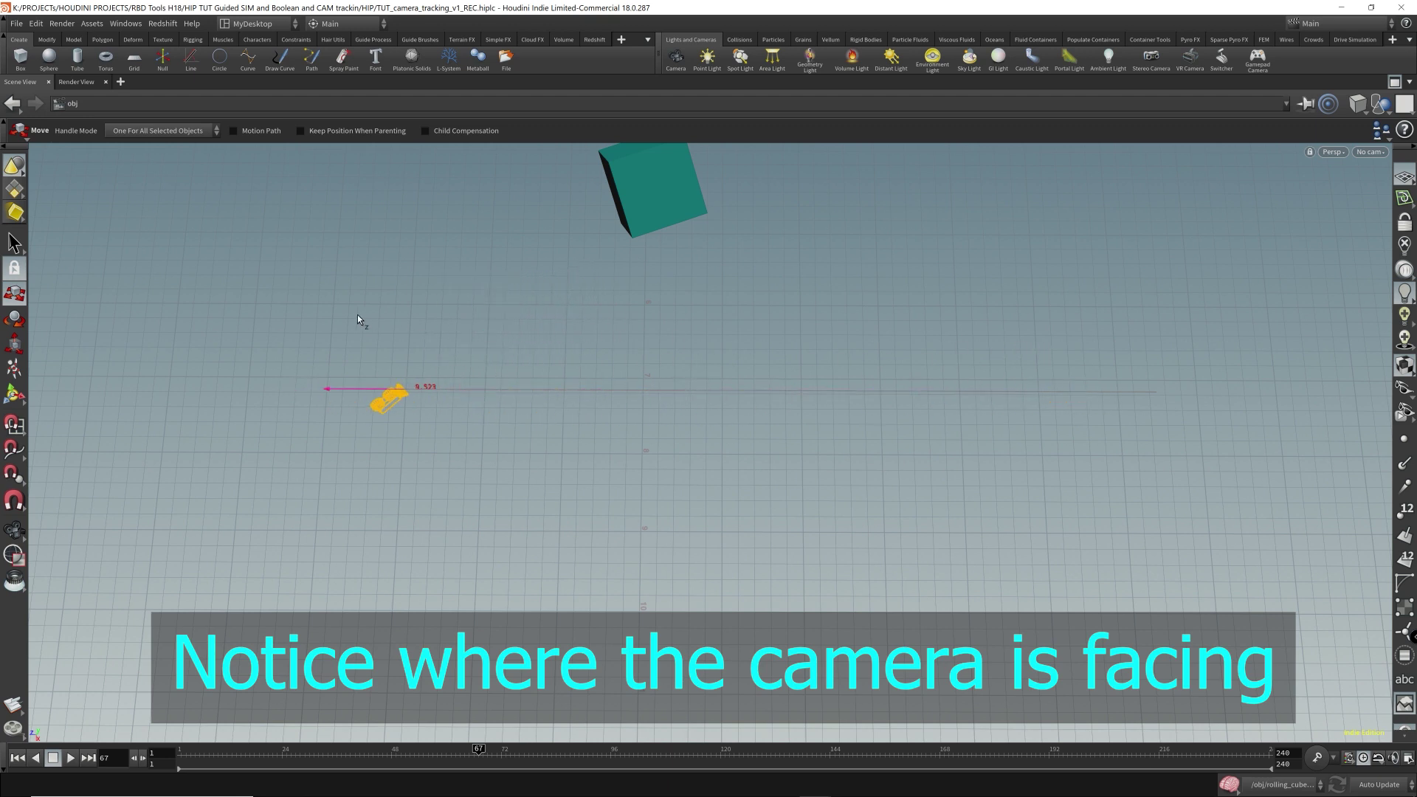
left_click_drag(357, 315, 538, 341)
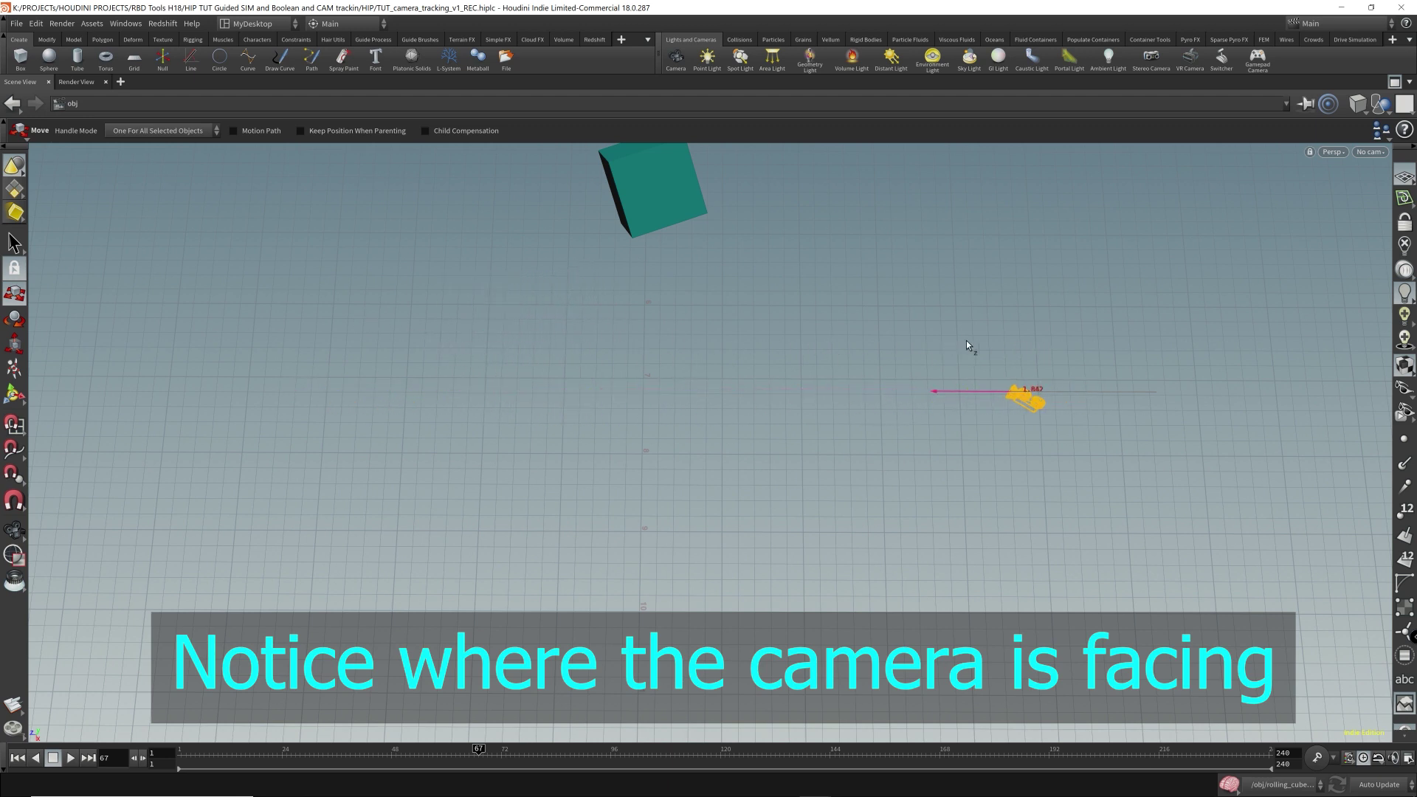
left_click(1394, 82)
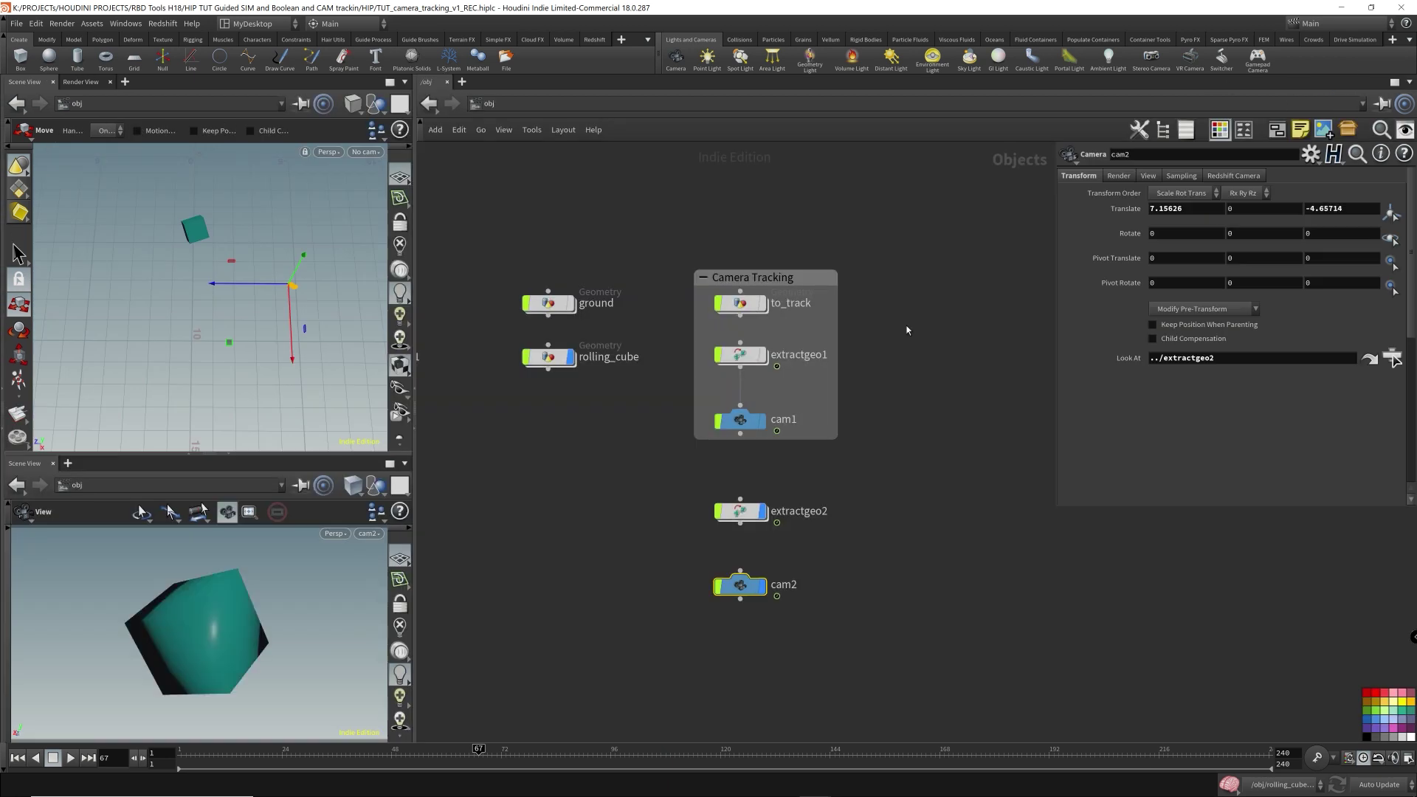